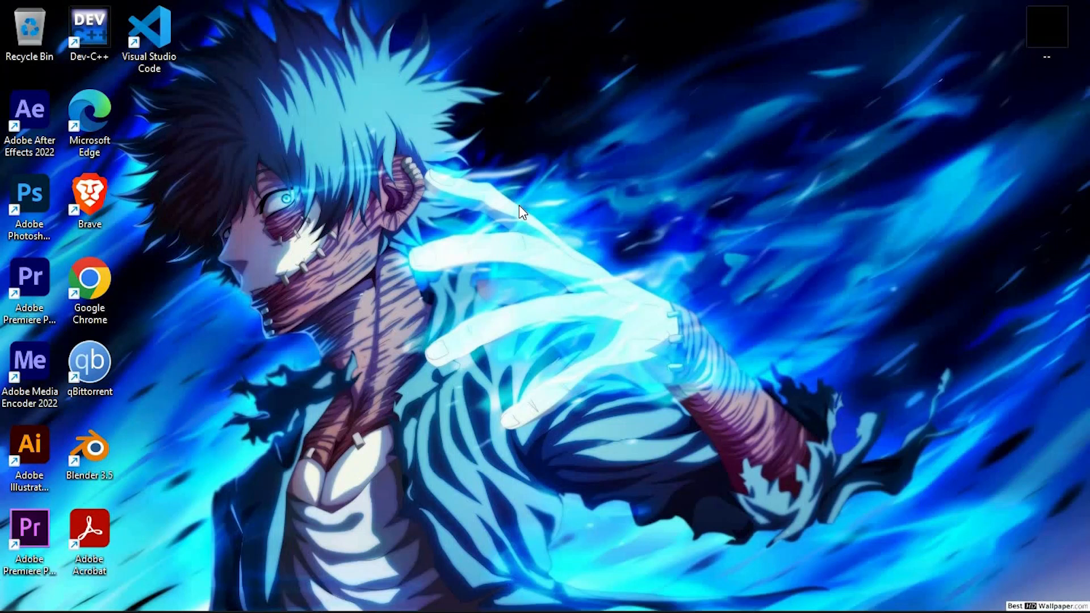
right_click(551, 134)
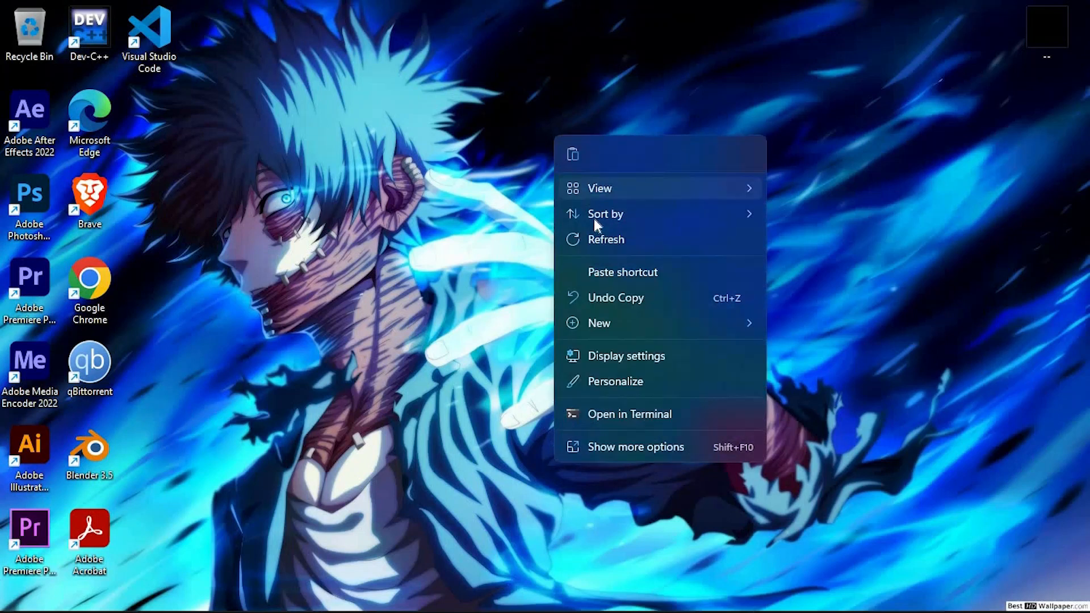
left_click(597, 235)
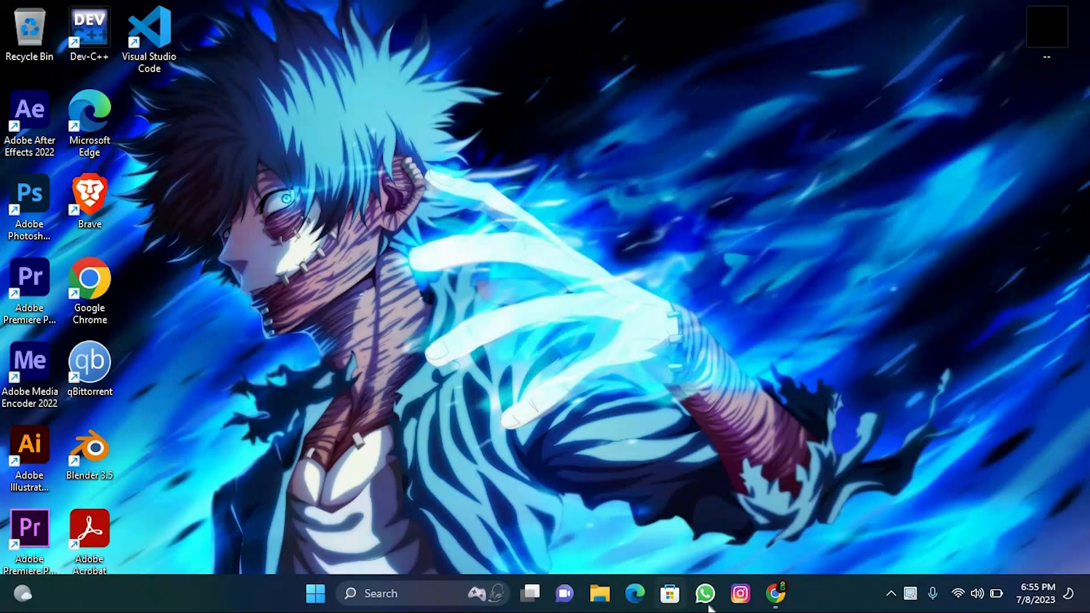
- Switch to Figma in Chrome and create a new design file
left_click(777, 590)
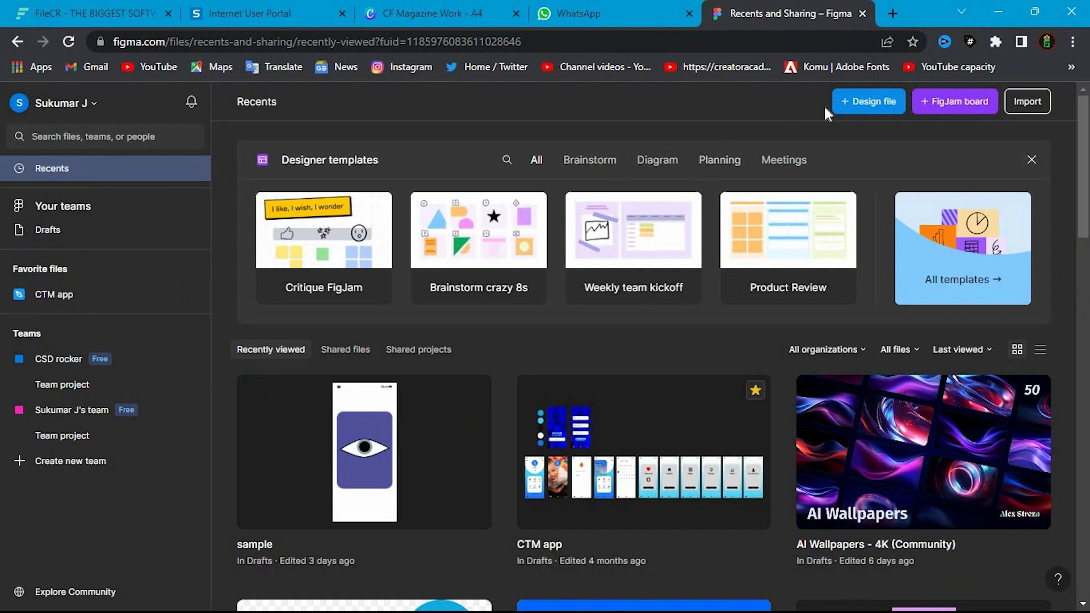
left_click(847, 106)
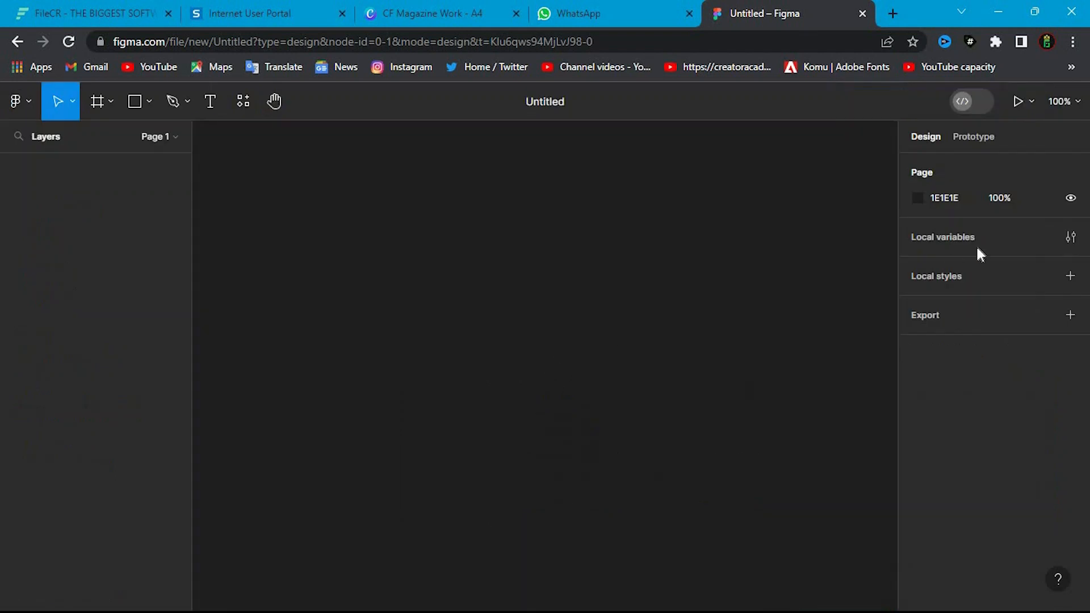
- Add an iPhone 14 Pro frame to the canvas and position it near the canvas's left side
left_click(98, 102)
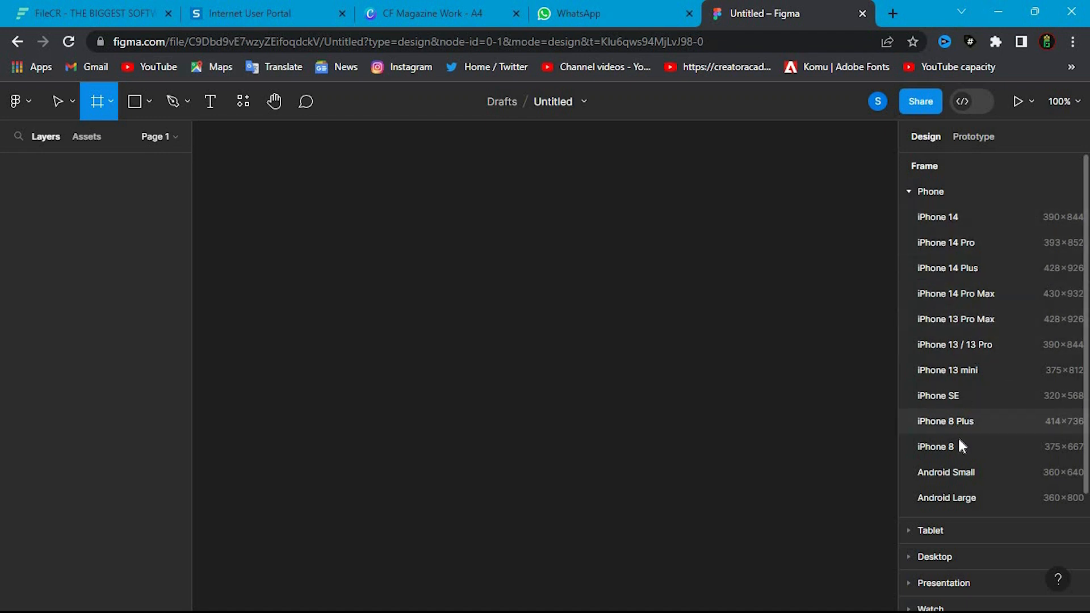
scroll(956, 469, "down", 3)
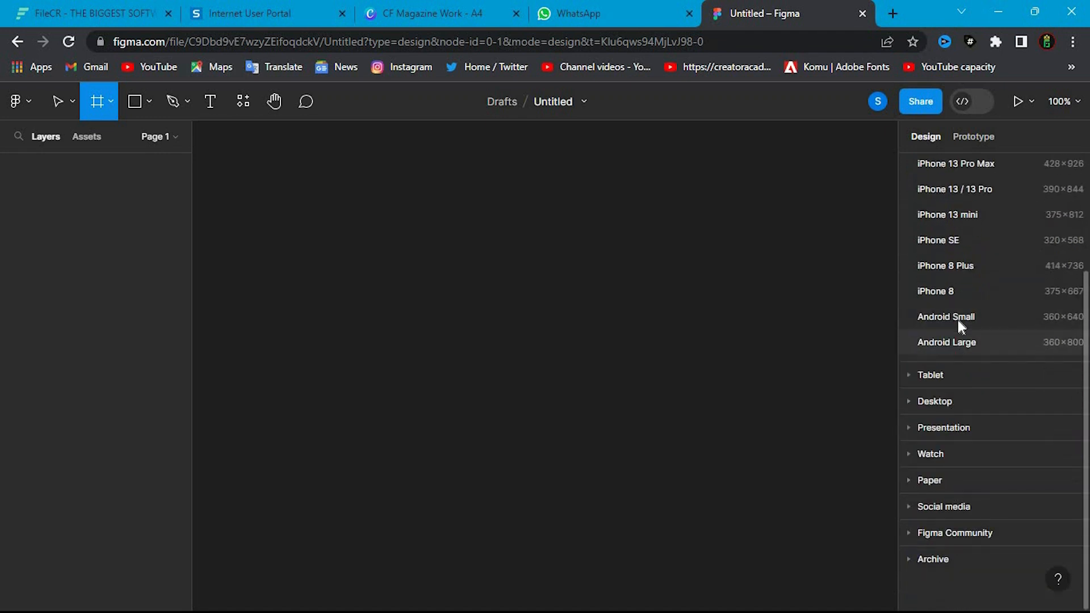
scroll(957, 341, "up", 3)
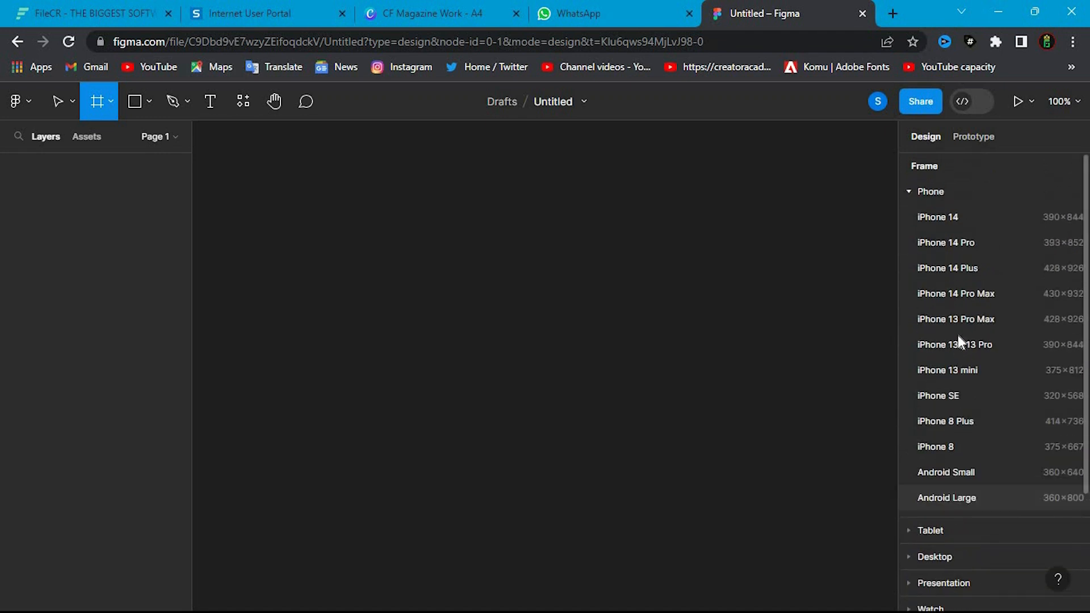
left_click(986, 244)
left_click(392, 241)
left_click_drag(534, 267, 360, 265)
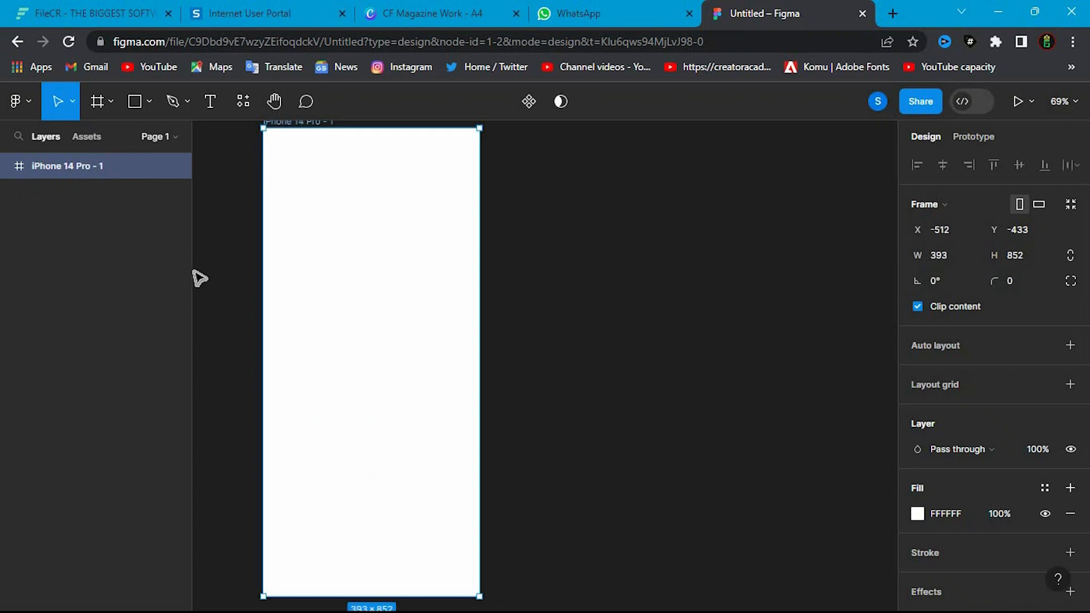
- Duplicate the iPhone 14 Pro frame, placing the copy beside the original, and hide the copy
key("ctrl+d")
left_click_drag(585, 255, 578, 252)
left_click(765, 230)
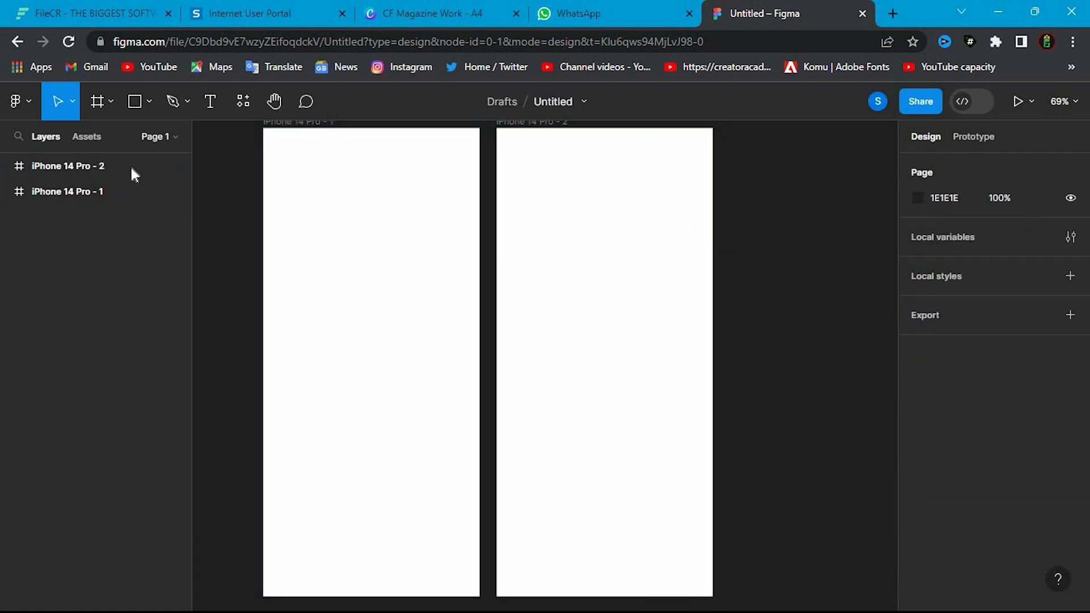
left_click(88, 190)
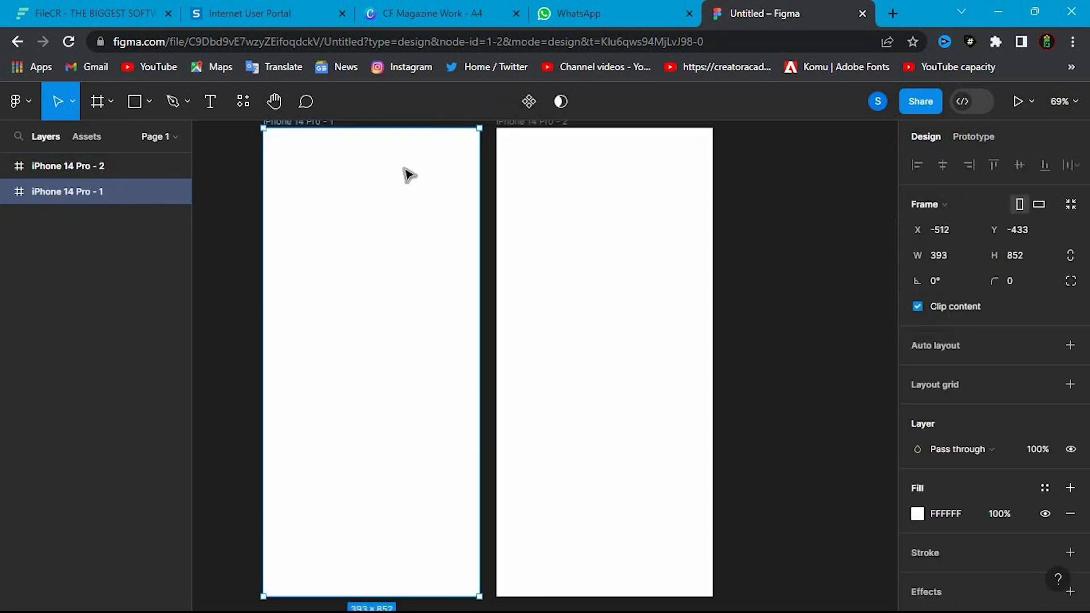
left_click(175, 166)
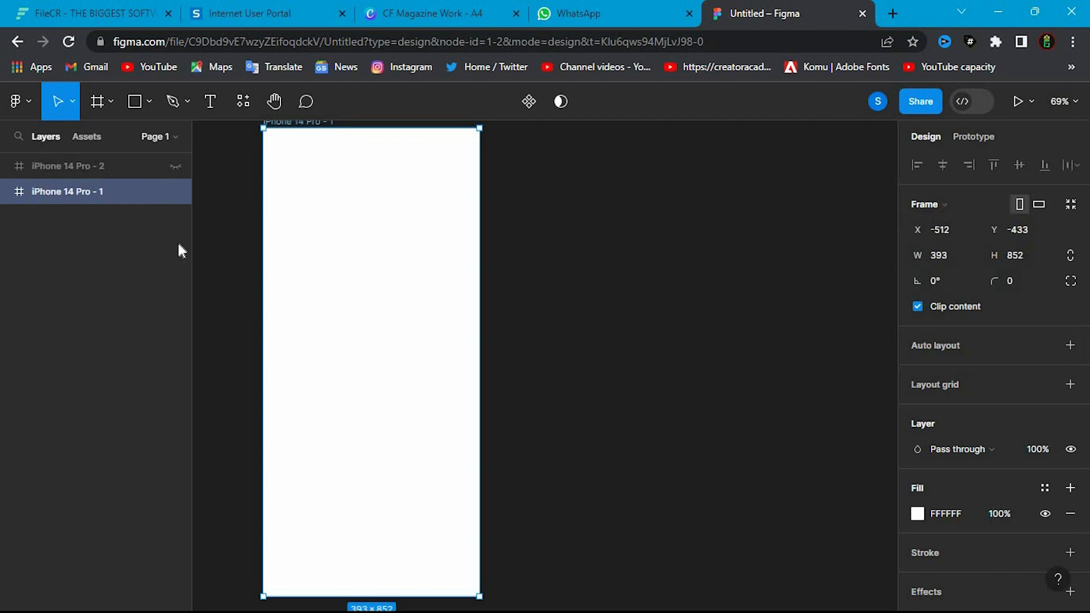
- Draw an ellipse about 323 × 335 in the middle of the visible iPhone 14 Pro frame
left_click(140, 102)
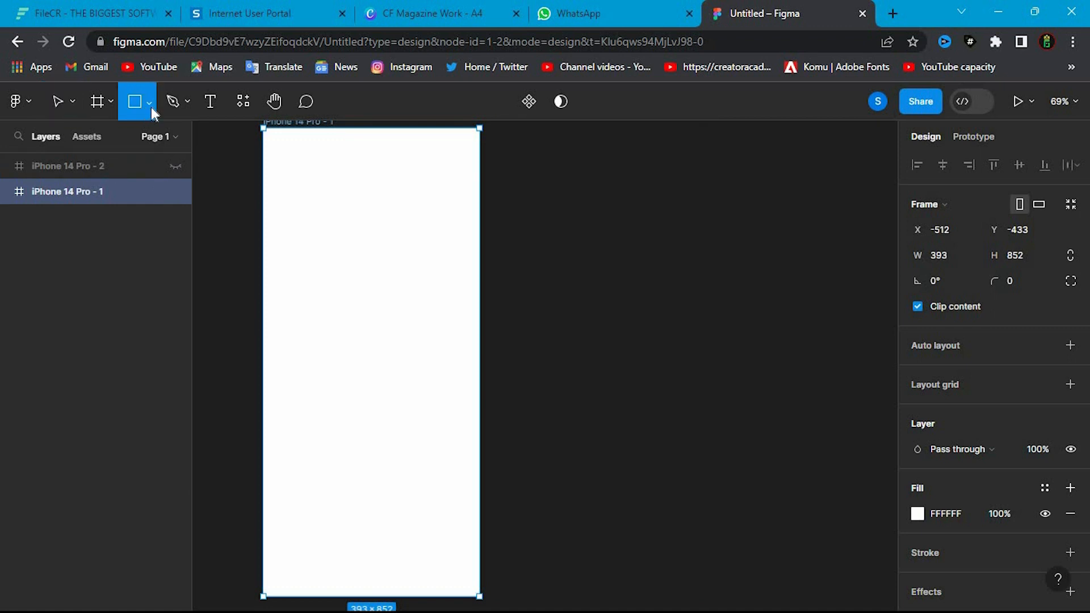
left_click(149, 106)
left_click(110, 199)
mouse_move(284, 226)
left_mouse_down()
mouse_move(476, 431)
mouse_move(457, 437)
mouse_move(453, 400)
left_mouse_up()
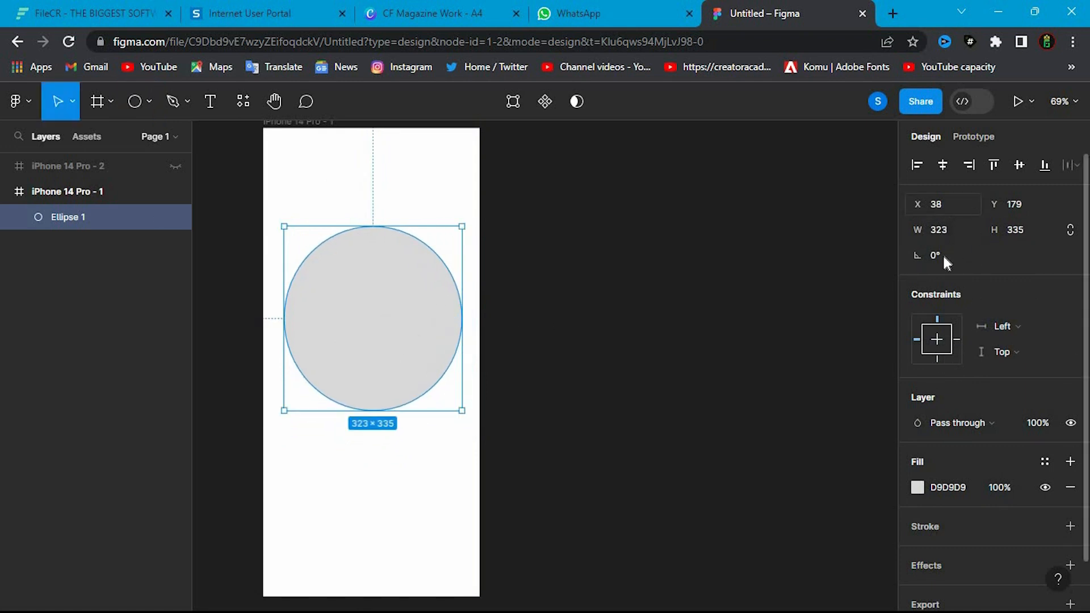
- Set the ellipse's width to 335 to make it a circle and constrain its proportions
left_click(1019, 230)
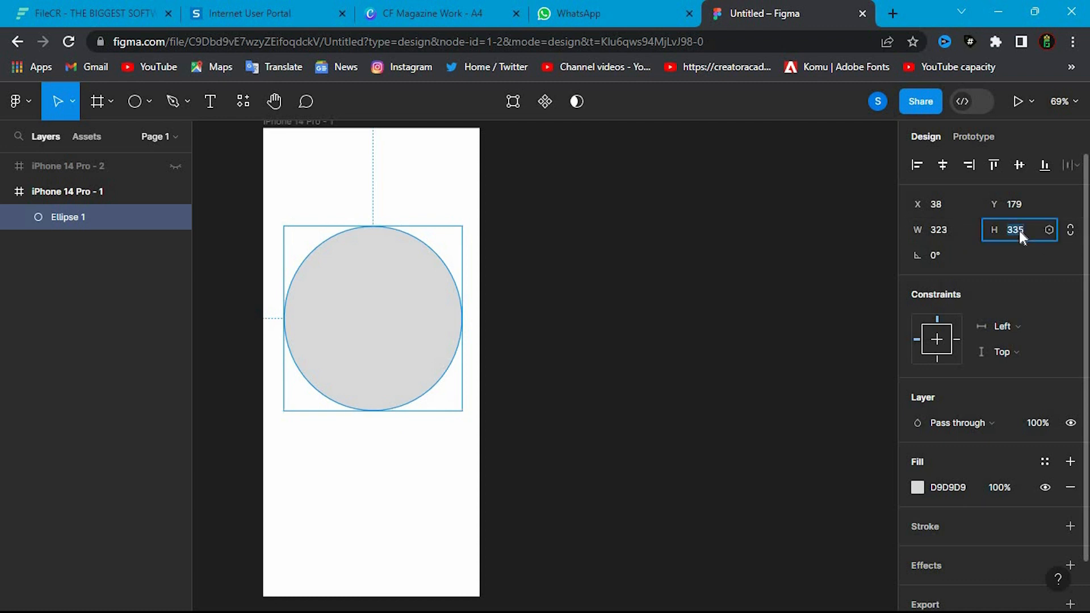
left_click(1070, 230)
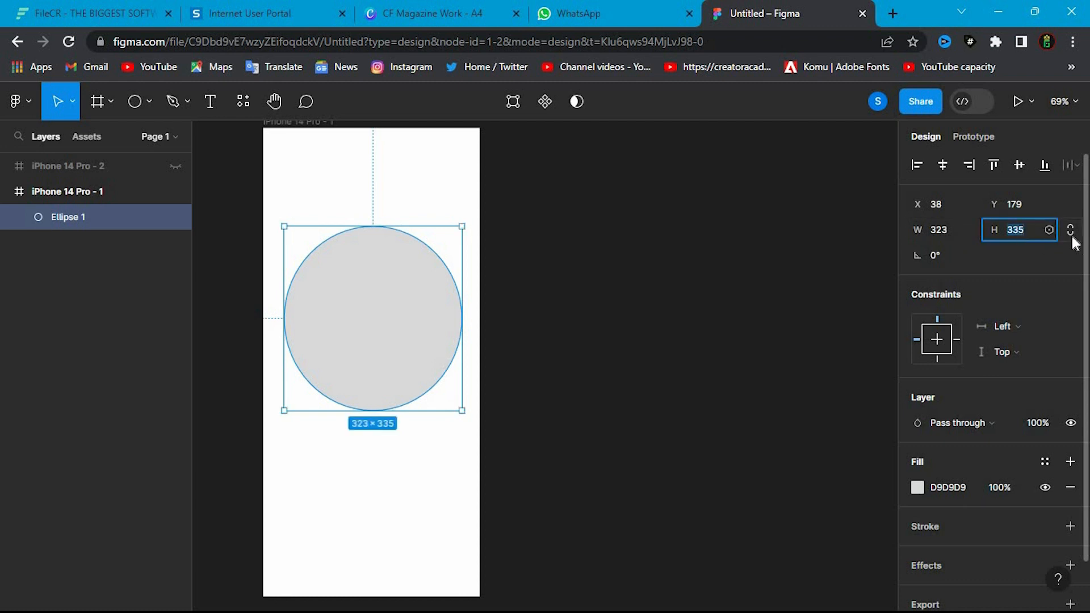
left_click(943, 234)
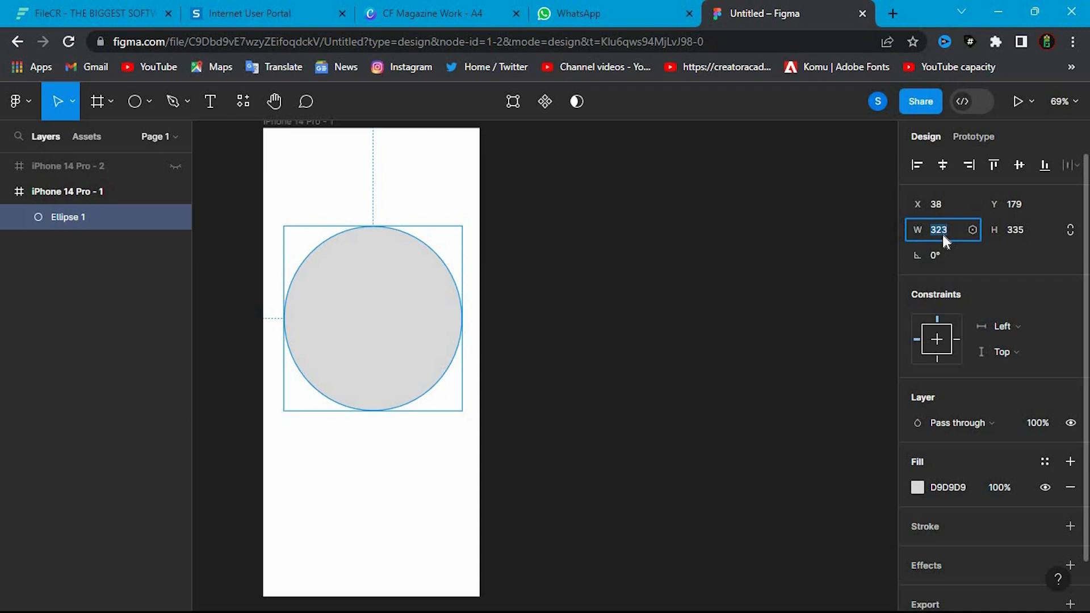
type("335")
key("Return")
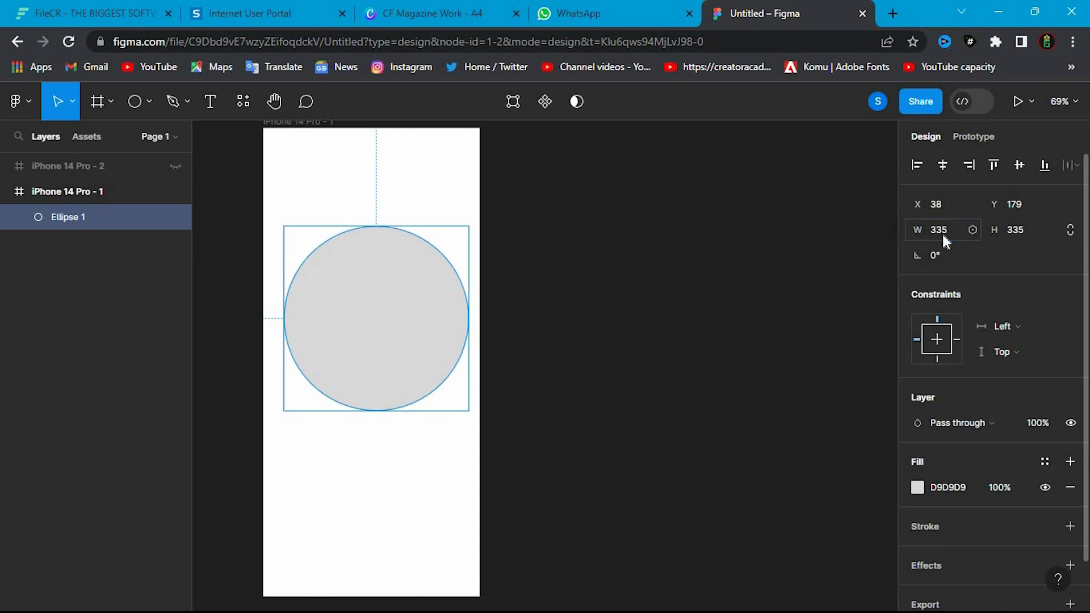
left_click(1068, 230)
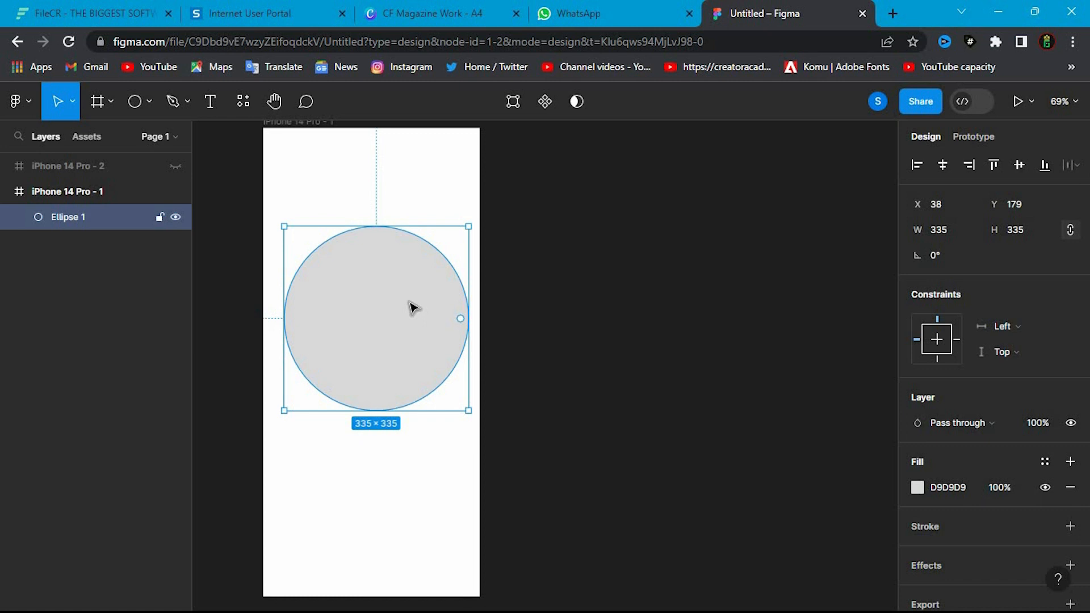
- Duplicate the grey circle three times and move the topmost copy over the frame's upper-left corner, at about X -95, Y -47
key("ctrl+d")
key("ctrl+d")
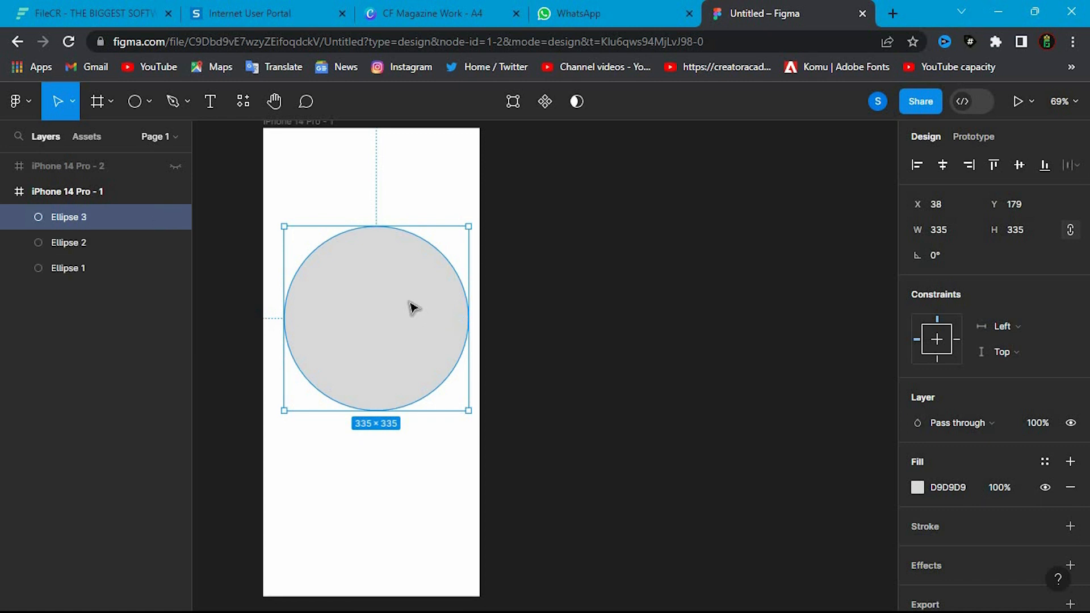
key("ctrl+d")
left_click_drag(411, 340, 335, 228)
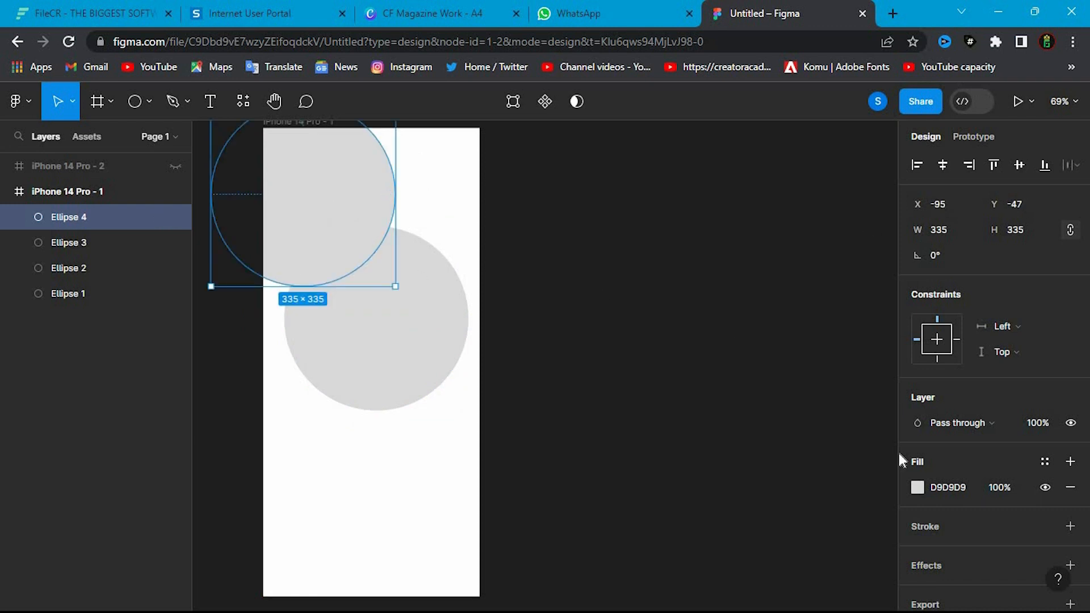
- Change the corner circle's fill to the cyan colour 00FFF0
left_click(917, 487)
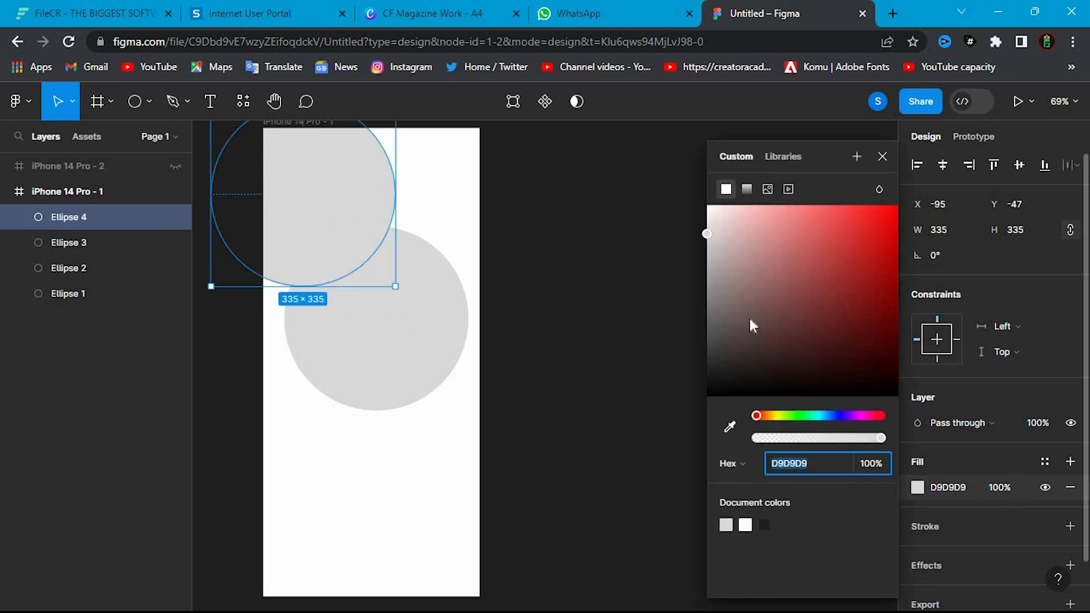
left_click(877, 241)
left_click_drag(916, 194, 912, 195)
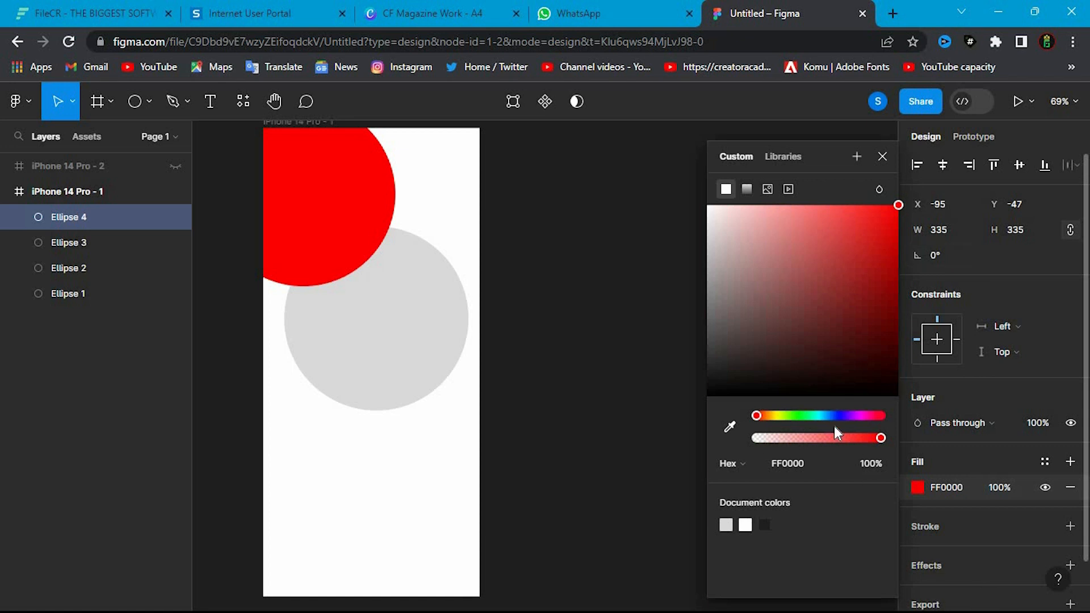
left_click(816, 416)
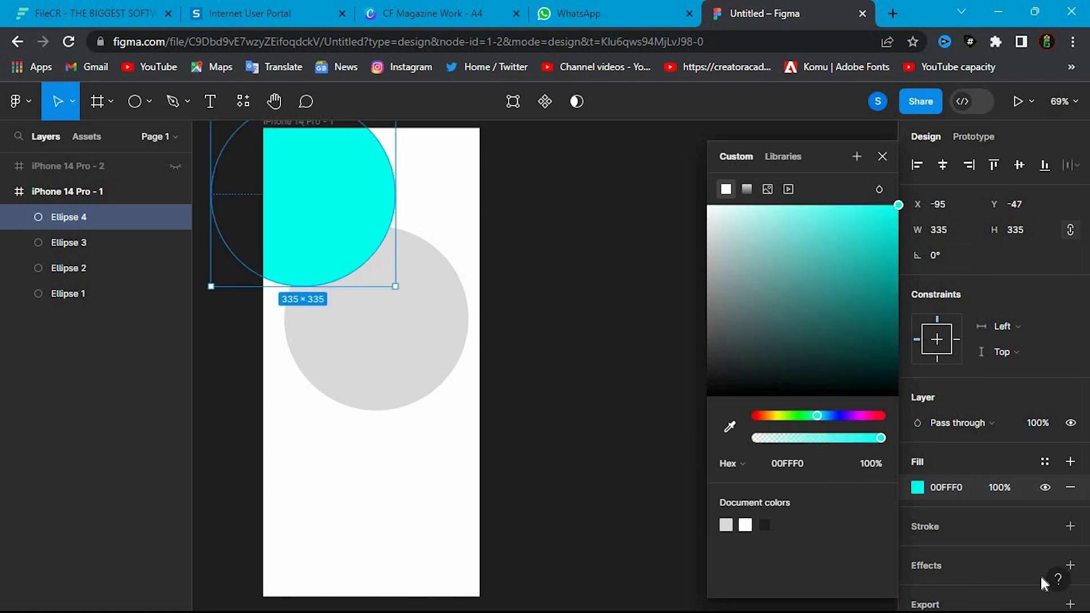
- Add an effect to the cyan circle and change its type to Layer blur
scroll(974, 525, "down", 1)
left_click(1031, 534)
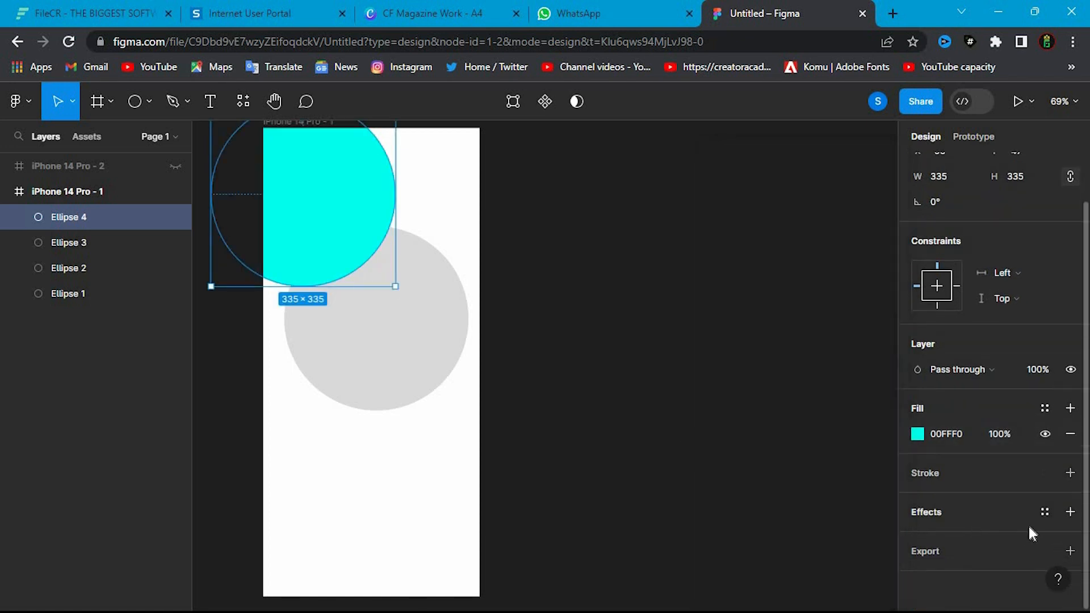
left_click(1070, 512)
scroll(953, 518, "down", 1)
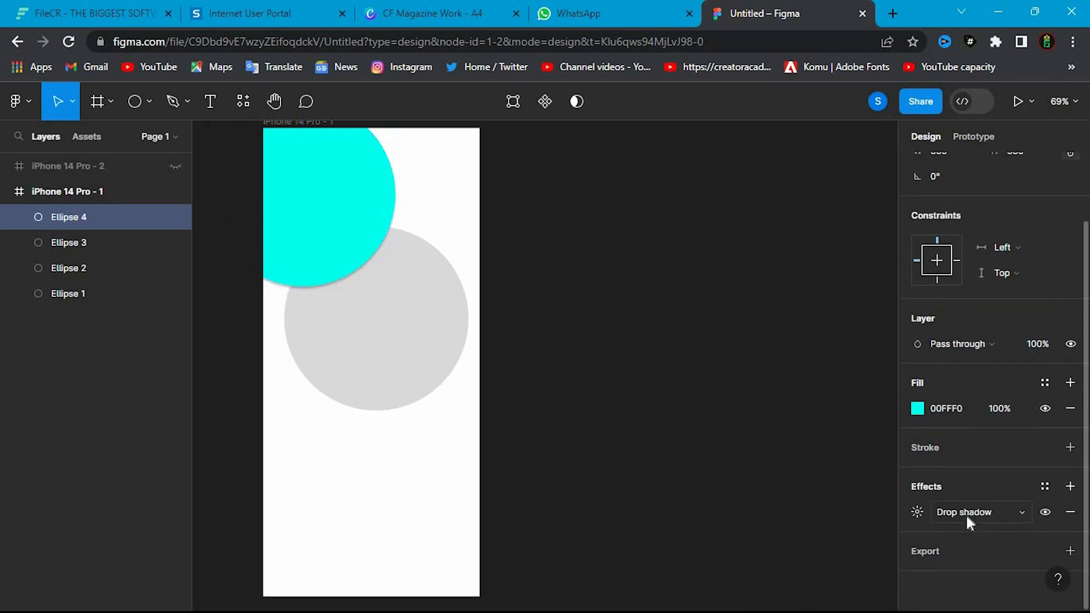
left_click(965, 513)
left_click(985, 532)
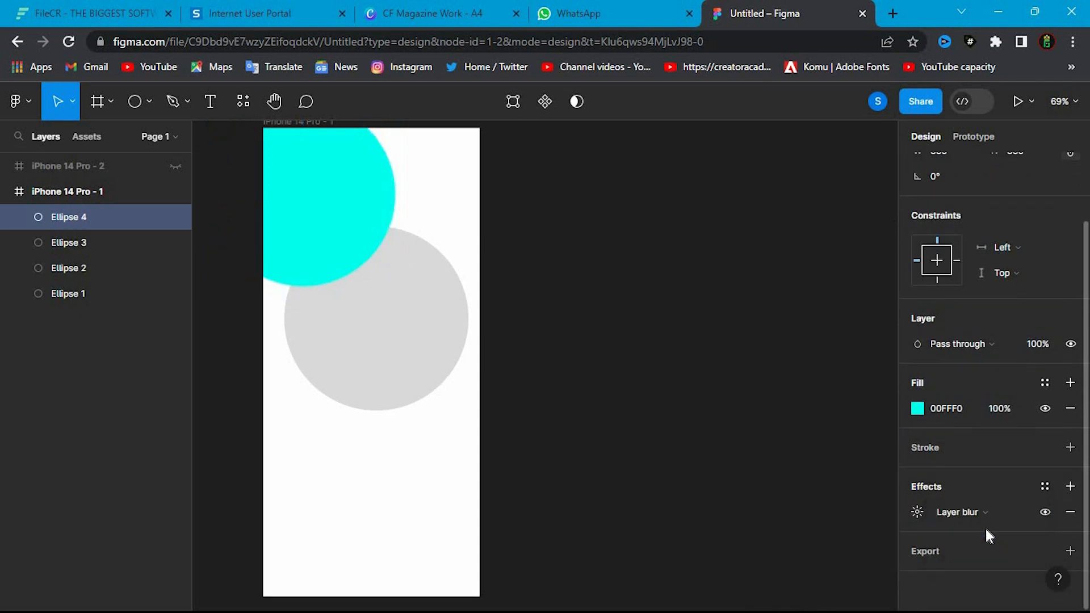
left_click(1023, 512)
left_click(1017, 519)
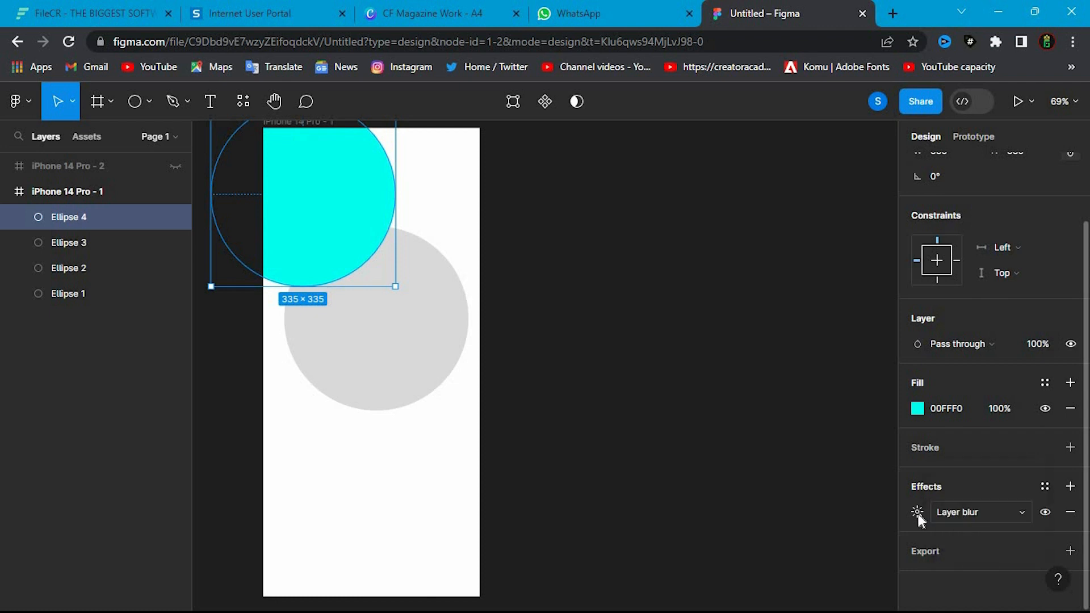
- Try a blur value of 50 on the cyan circle's layer blur, and raise it to 100
left_click(916, 512)
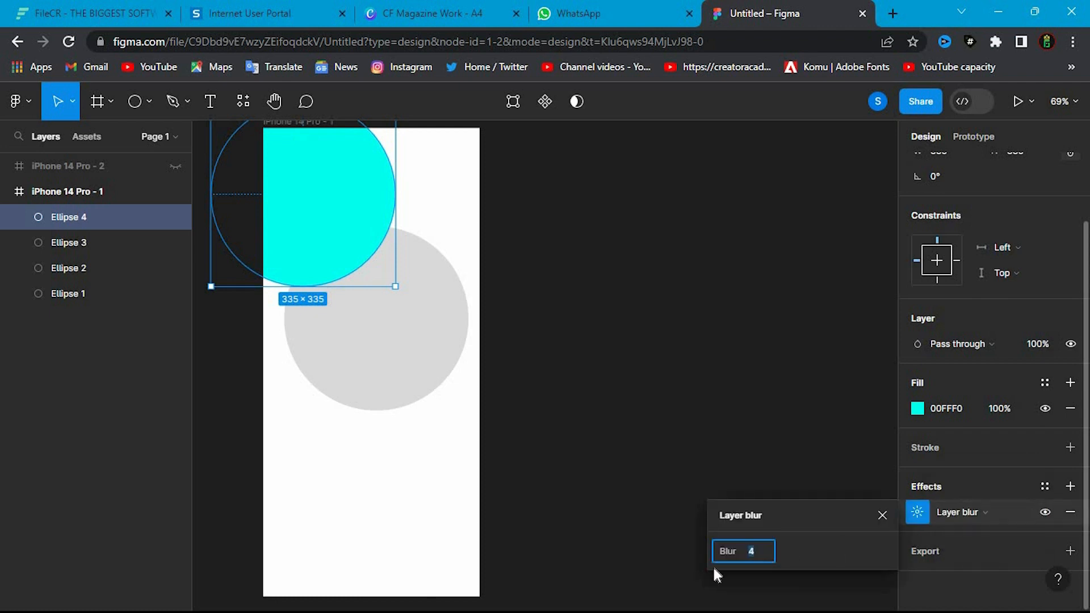
type("50")
key("Return")
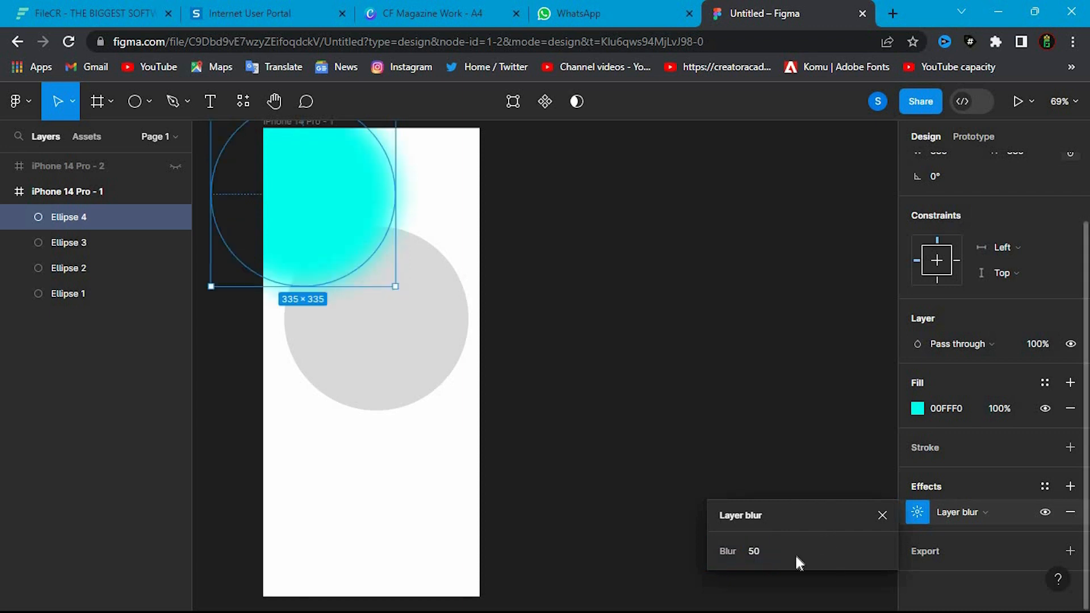
left_click(769, 555)
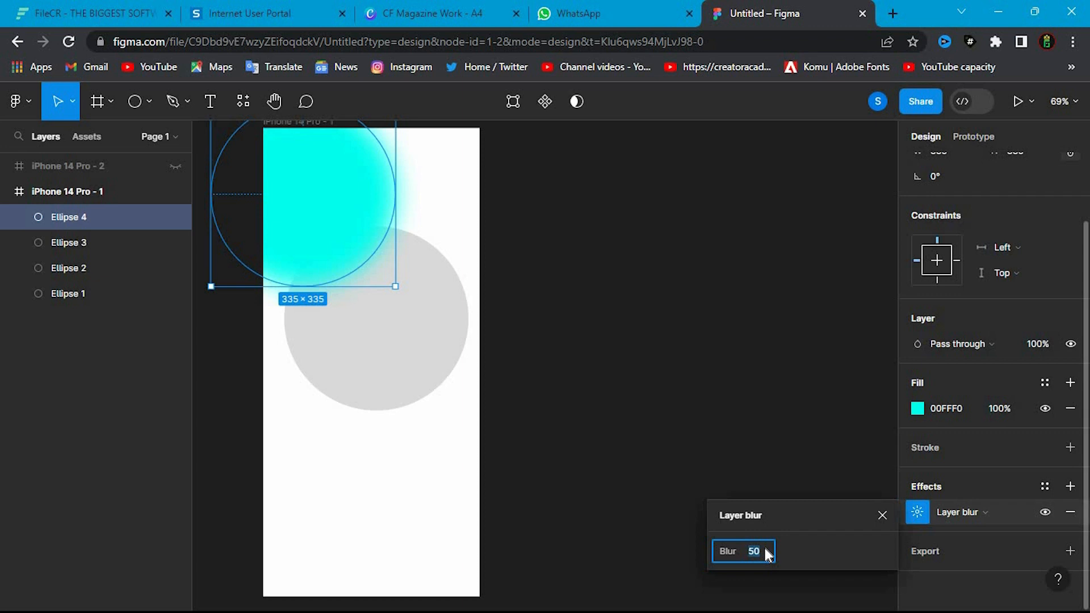
type("100")
key("Return")
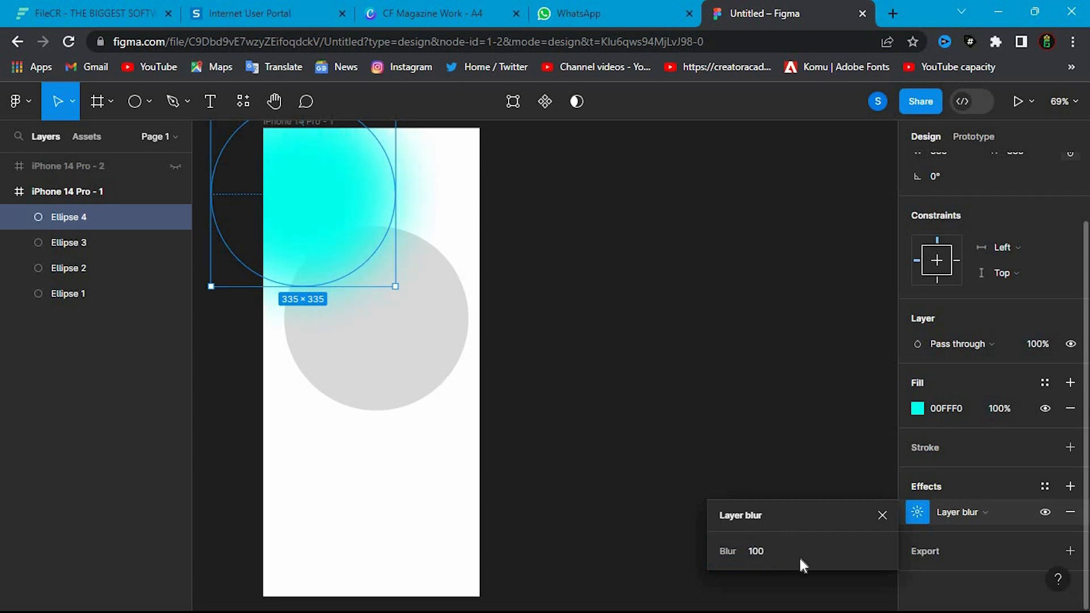
left_click(925, 516)
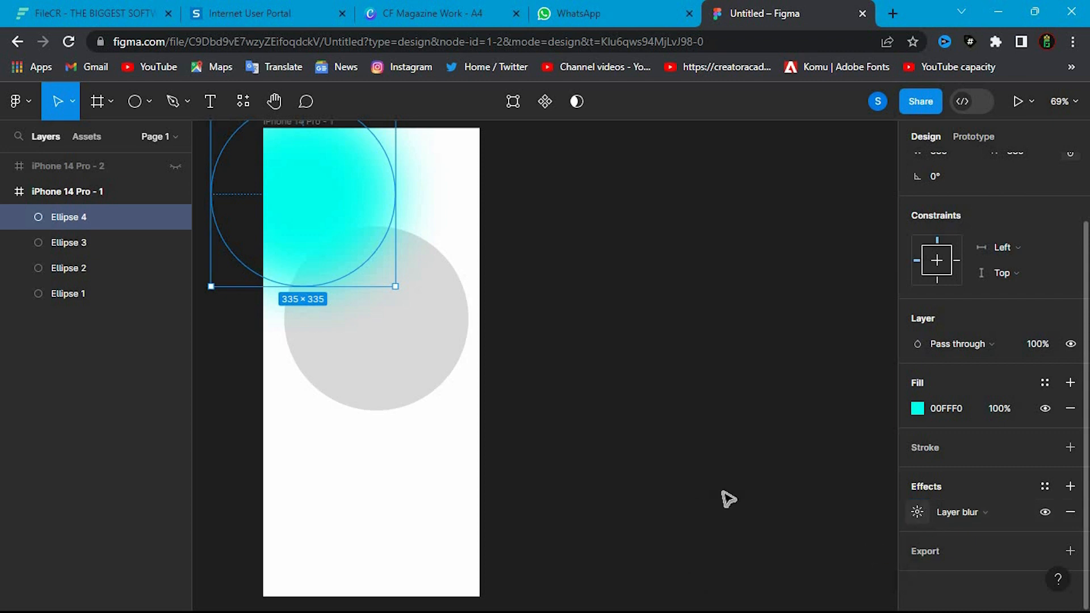
- Delete the three grey circles stacked in the middle of the frame
left_click(317, 363)
key("Delete")
left_click(363, 367)
key("Delete")
left_click(366, 369)
key("Delete")
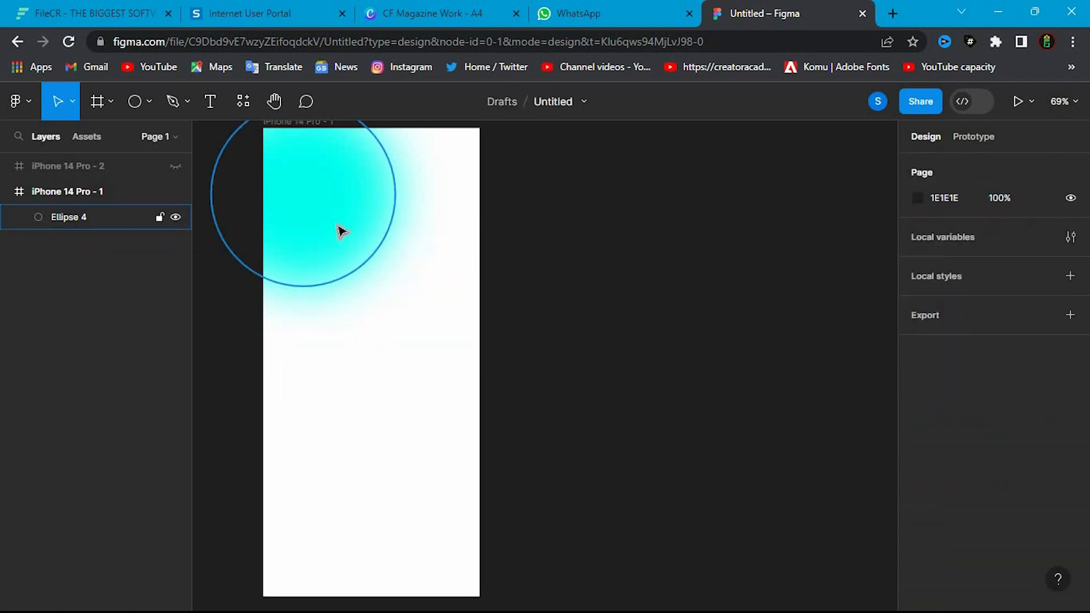
- Duplicate the blurred cyan circle three times and move the topmost copy over the frame's lower-right edge
left_click(341, 253)
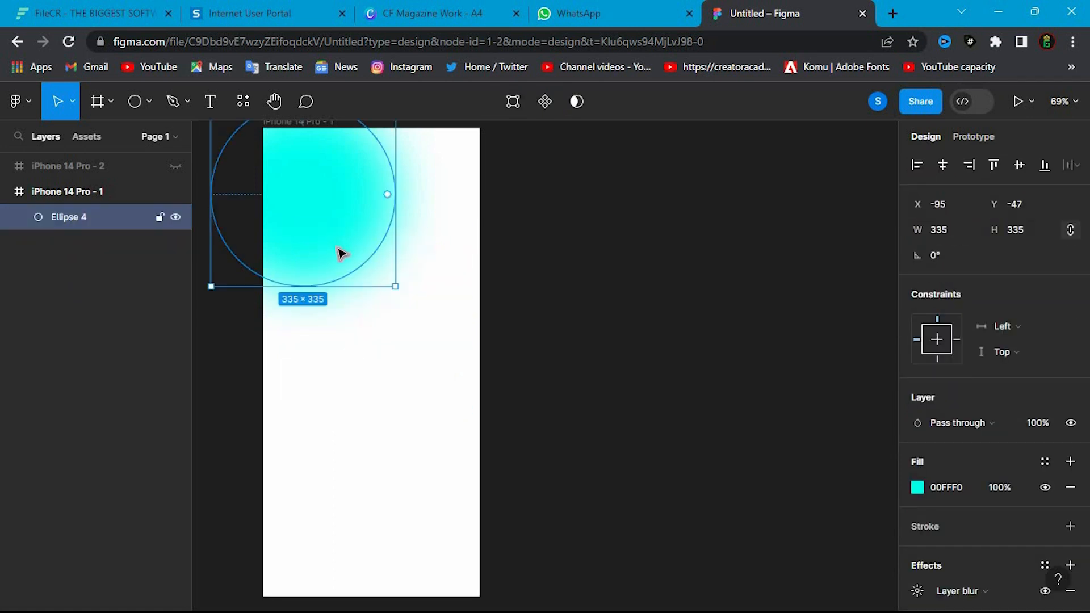
key("ctrl+d")
key("ctrl+d")
left_click_drag(339, 258, 518, 453)
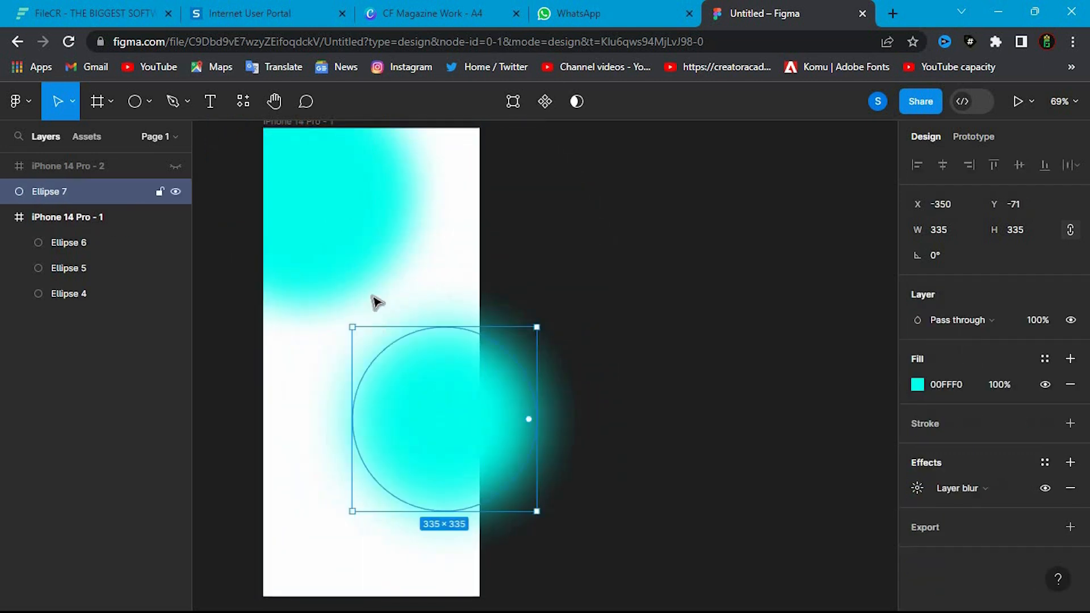
- Move one blurred cyan copy to the frame's lower-left corner and raise the copy overlapping the right edge slightly
left_click_drag(365, 170, 353, 484)
left_click_drag(409, 413, 413, 391)
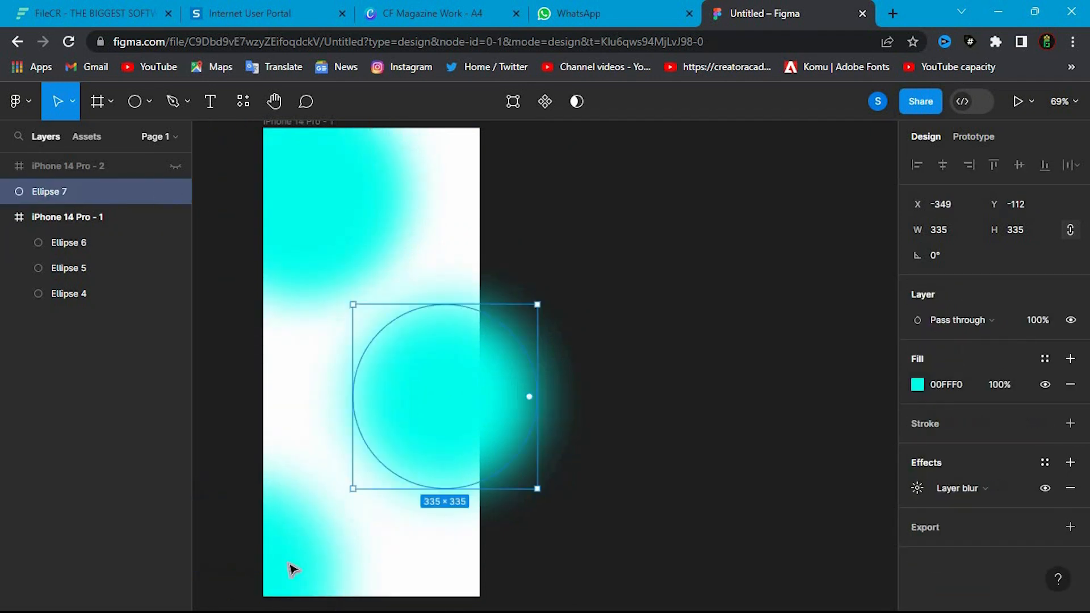
left_click(322, 549)
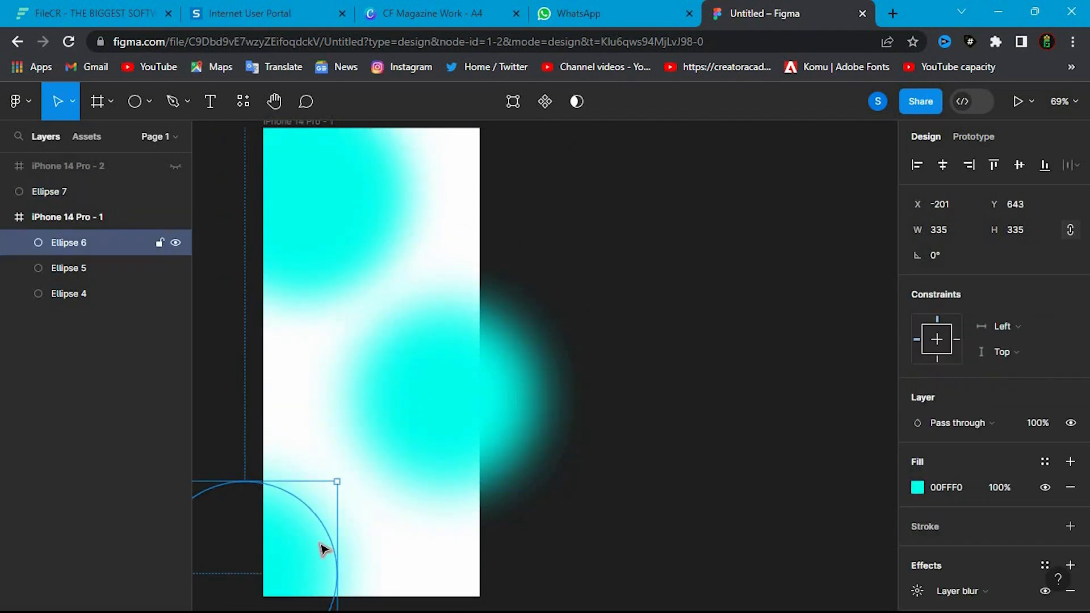
- Shift Ellipse 7 further over the frame's right edge and nest it inside the iPhone 14 Pro - 1 frame
left_click(436, 409)
left_click_drag(447, 397, 474, 397)
left_click_drag(53, 191, 117, 228)
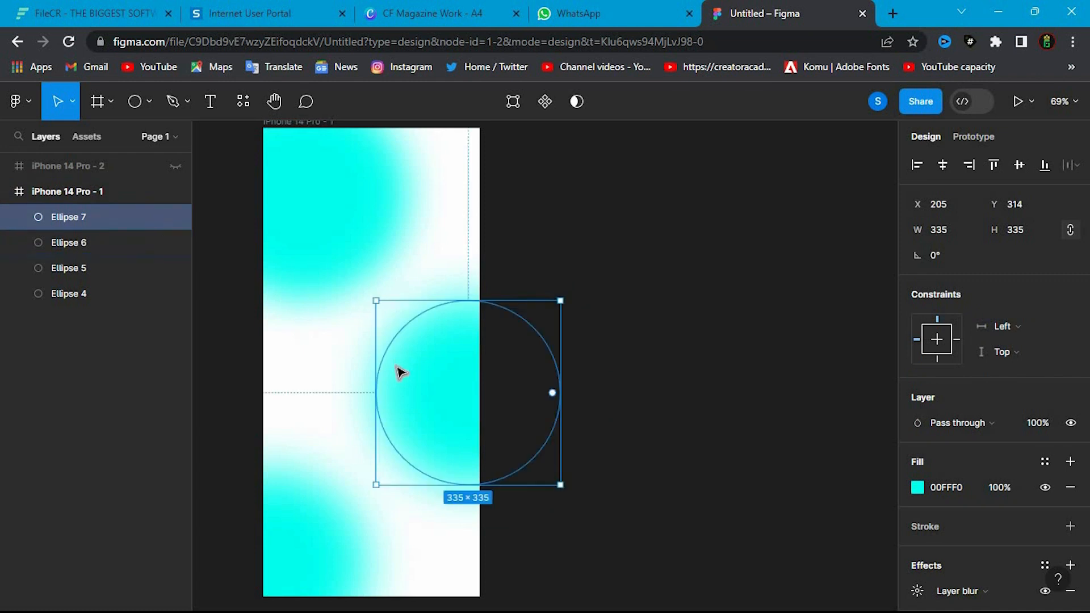
- Change the fill of the circle on the frame's right edge to pink, FB4DFF
left_click(917, 487)
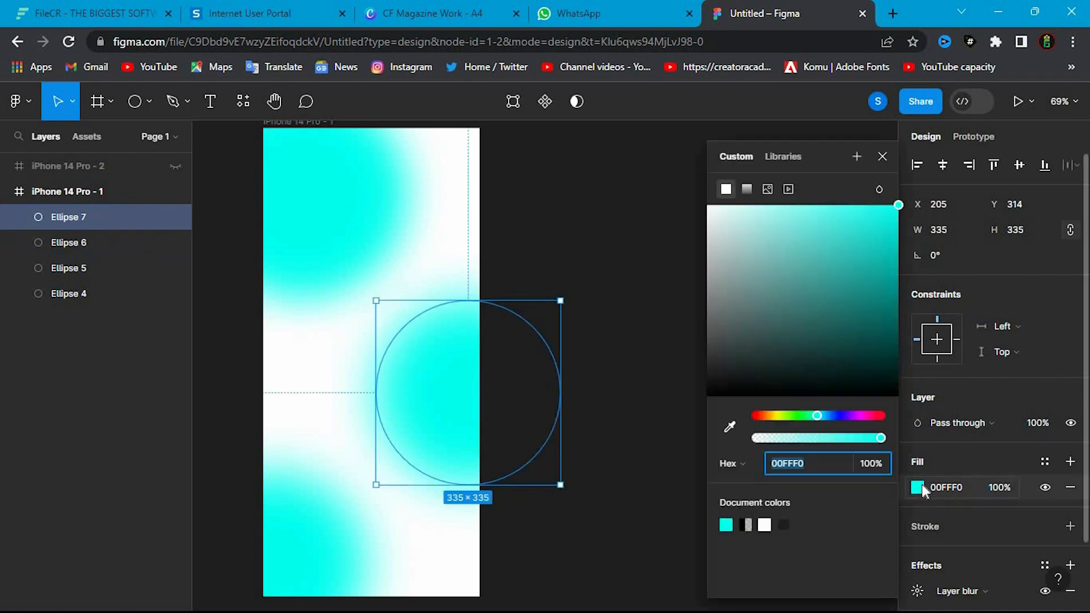
left_click(860, 417)
left_click_drag(896, 207, 819, 205)
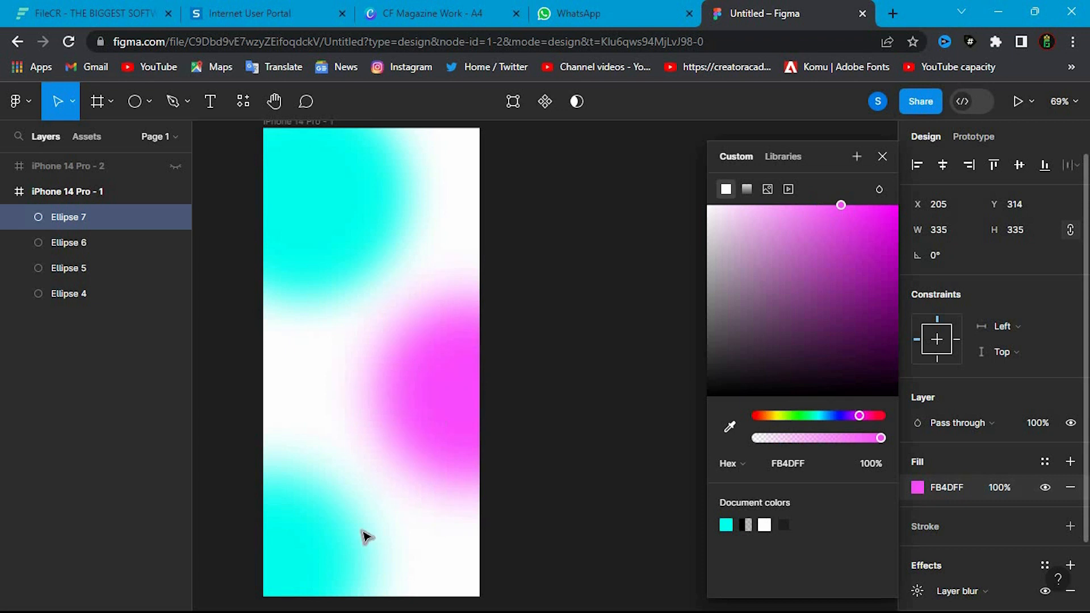
- Recolour the circle in the frame's lower-left corner to a deep blue
left_click(334, 550)
left_click(925, 491)
left_click(919, 488)
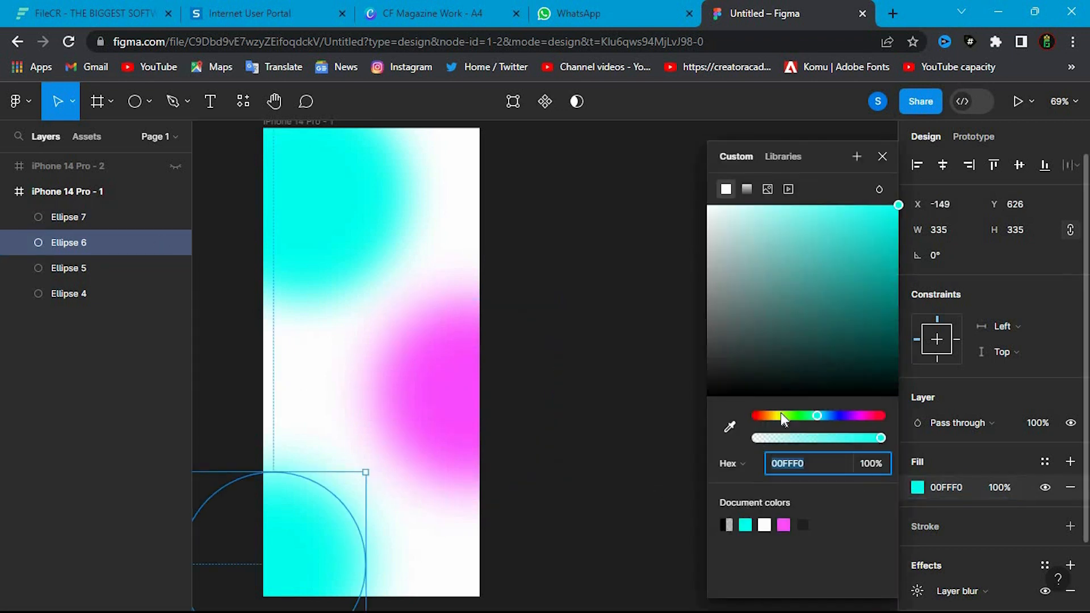
left_click(829, 417)
left_click_drag(847, 234, 849, 188)
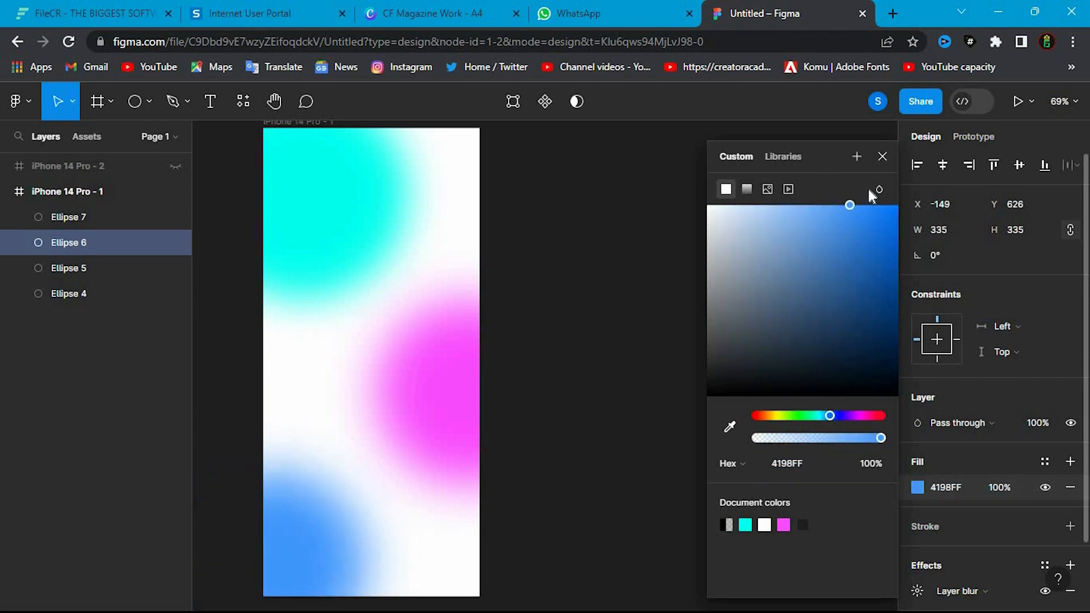
left_click(823, 416)
left_click_drag(823, 418, 835, 420)
- Lighten the fill of Ellipse 5 in the frame's upper-left corner to 4BFFF4
left_click(344, 267)
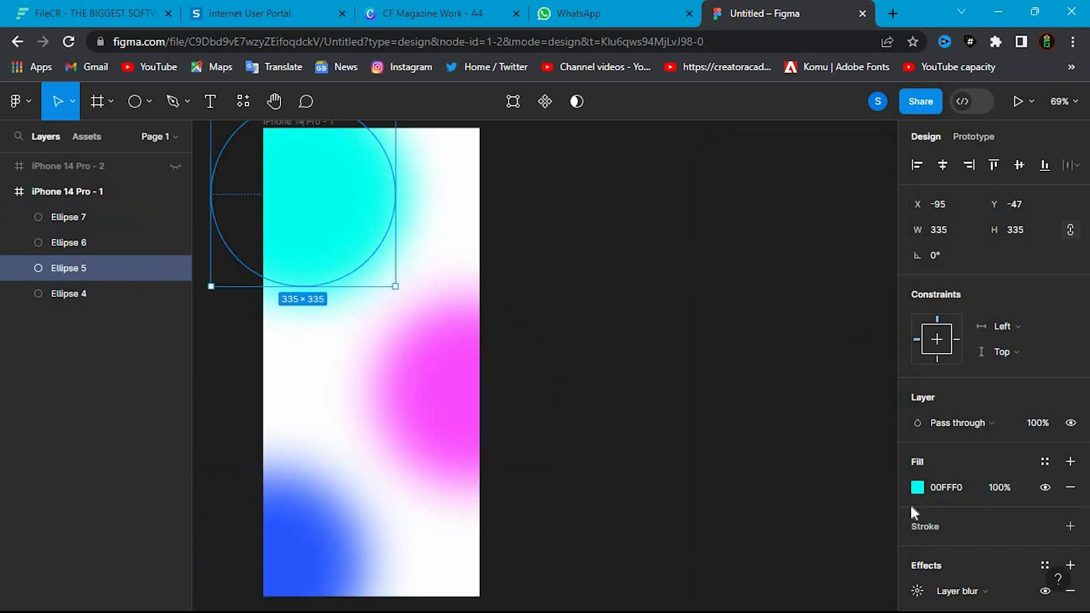
left_click(916, 487)
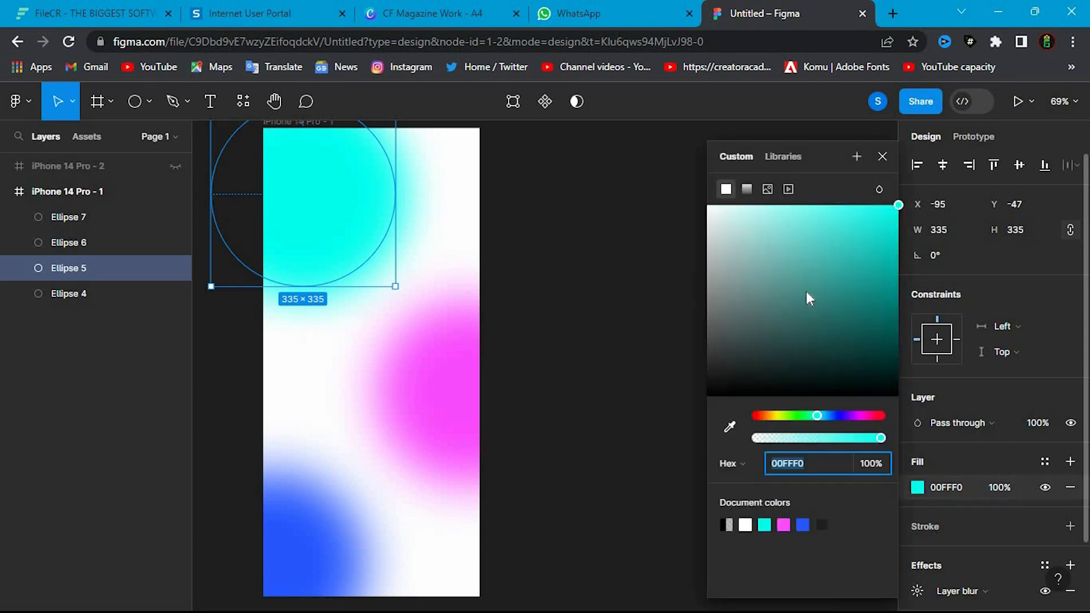
left_click_drag(827, 210, 841, 204)
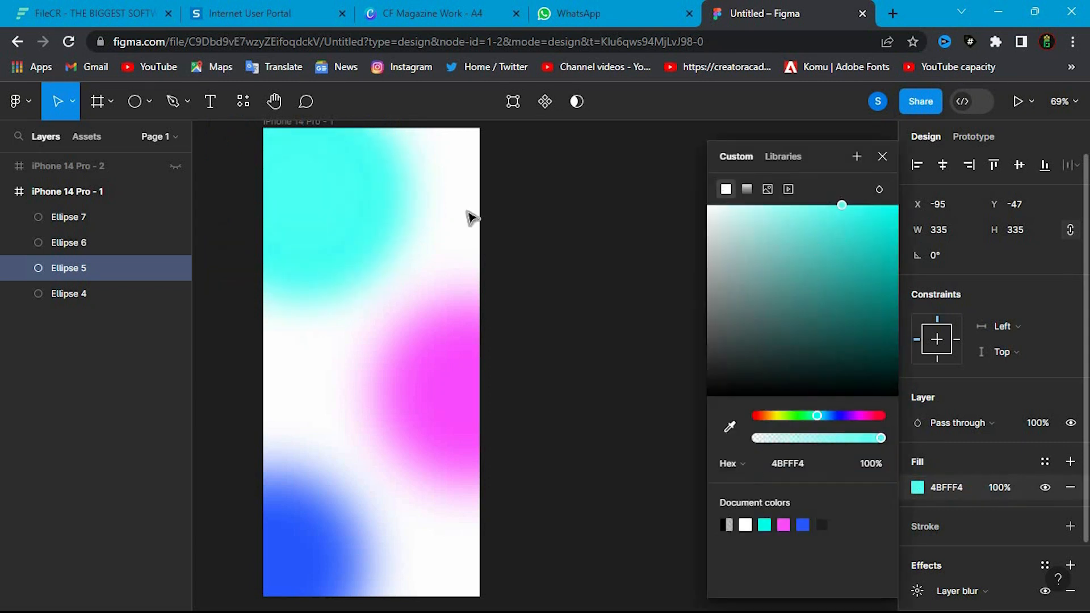
left_click(516, 277)
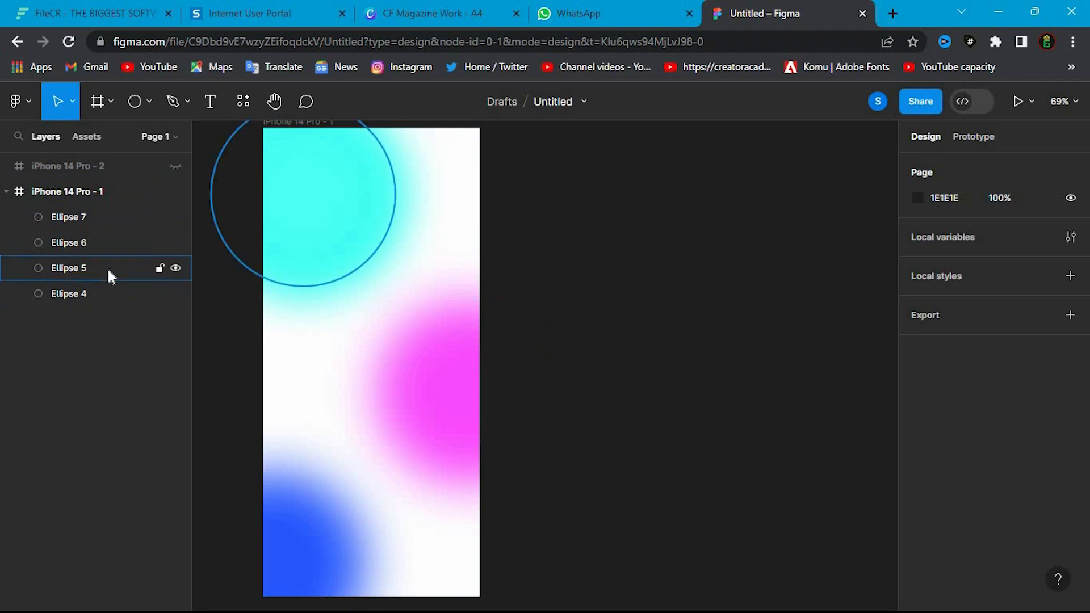
- Delete the duplicate Ellipse 5 and group the remaining three blurred circles
left_click(134, 271)
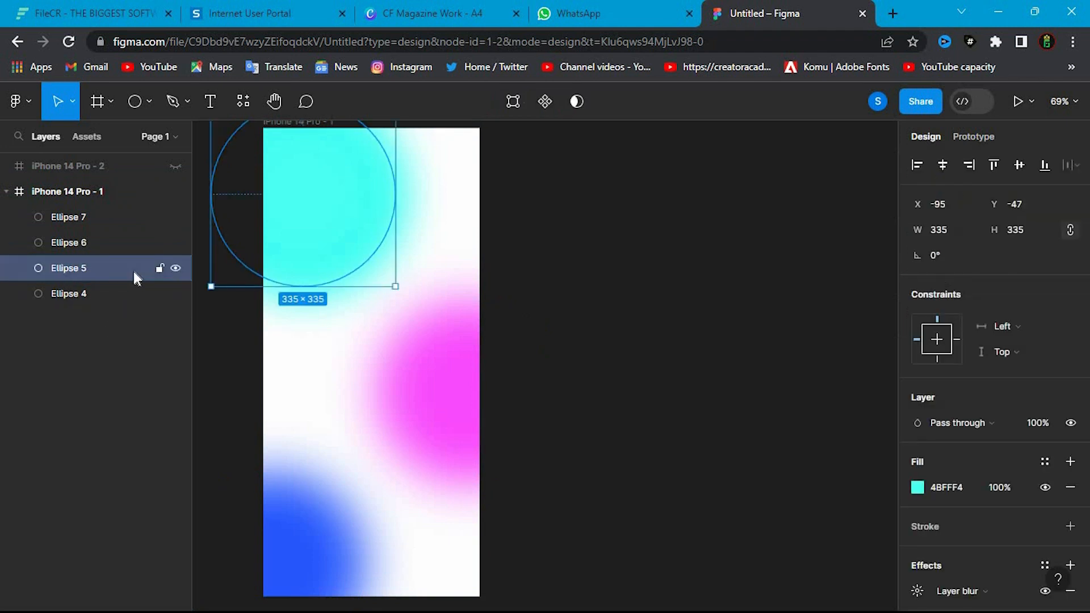
key("Delete")
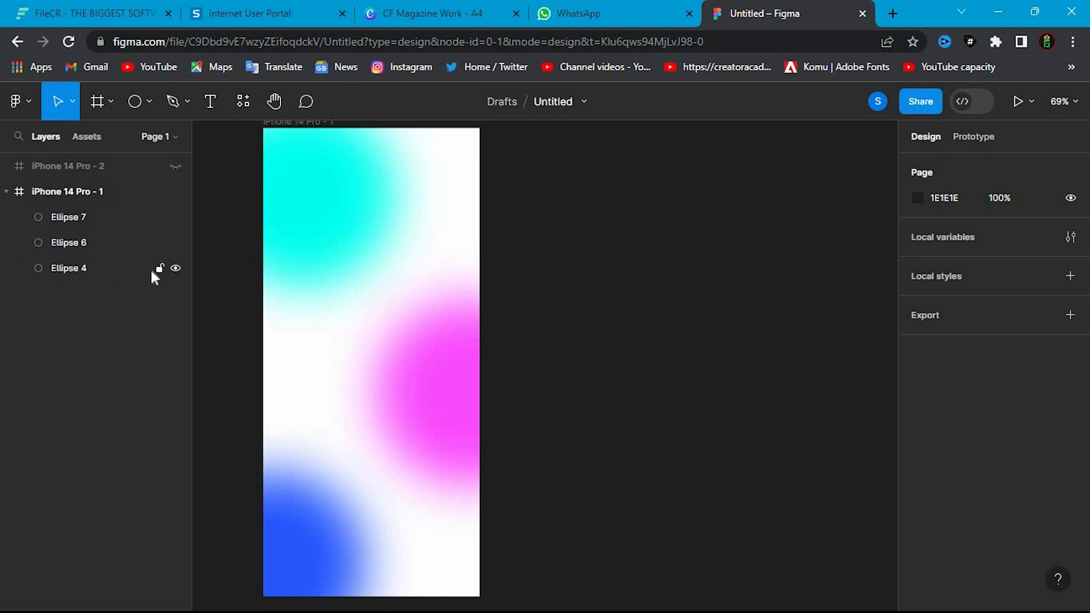
left_click(114, 264)
left_click(110, 218, "shift")
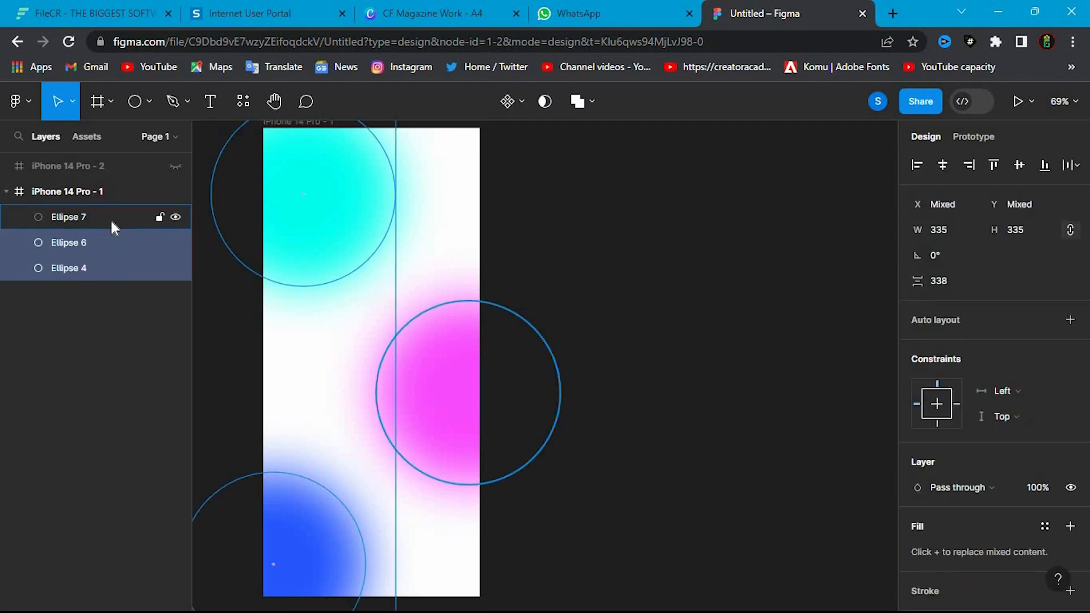
key("ctrl+g")
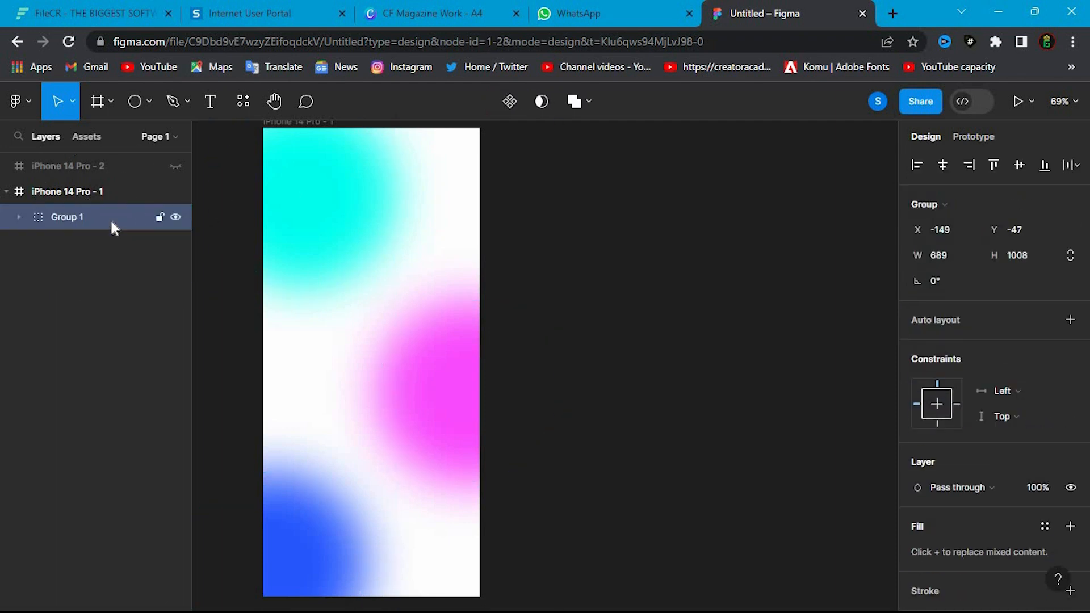
- Rename the group of circles to "circle" and lock it
double_click(81, 216)
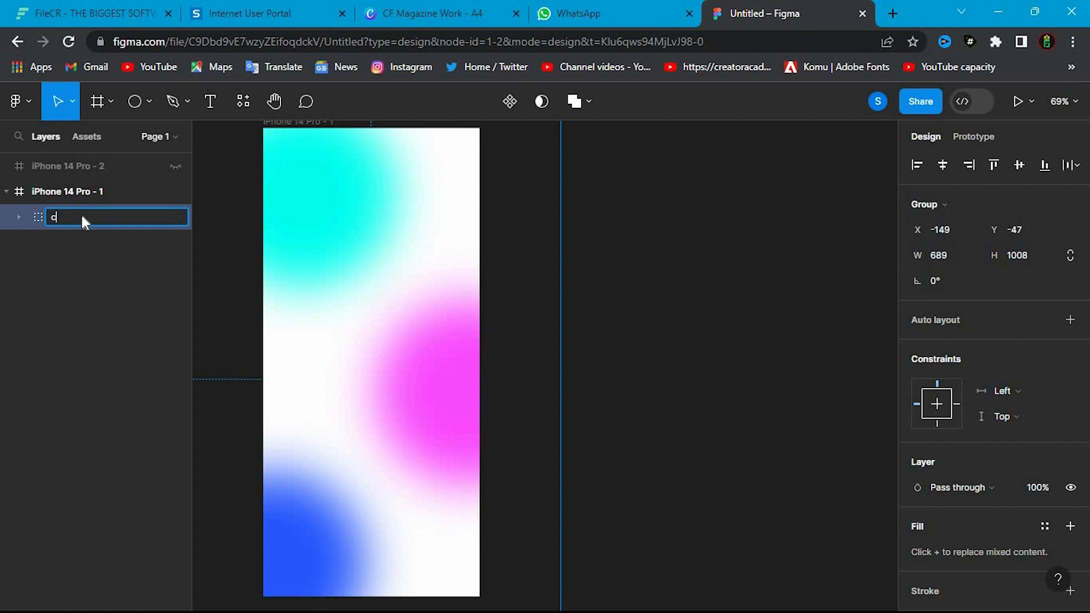
key("Return")
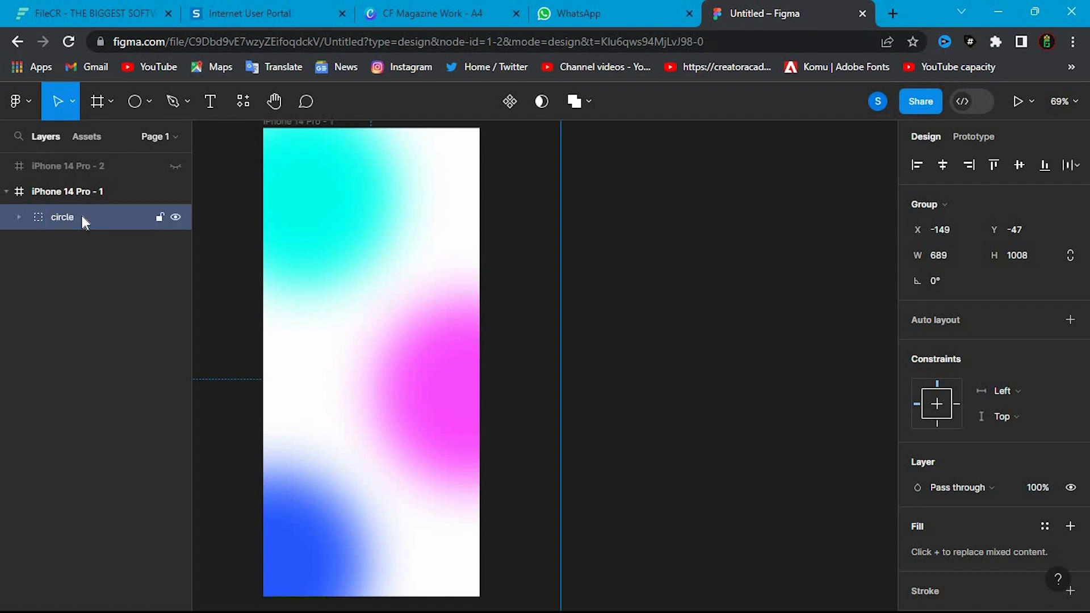
left_click(159, 219)
left_click(295, 243)
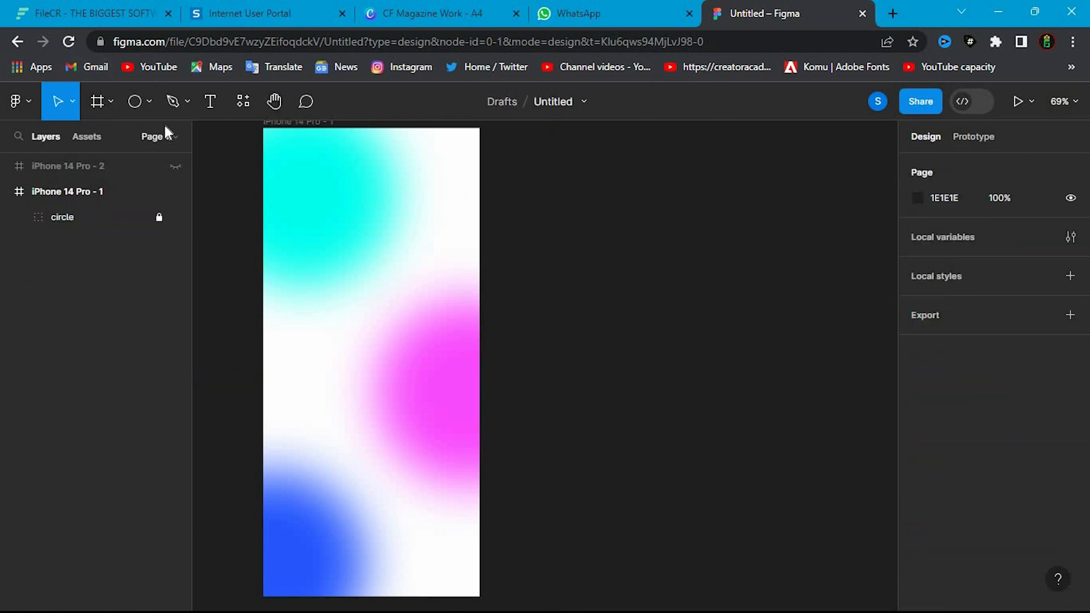
- Draw a 393 × 852 rectangle covering the whole frame and fill it with dark grey 2D2D2D
left_click(148, 102)
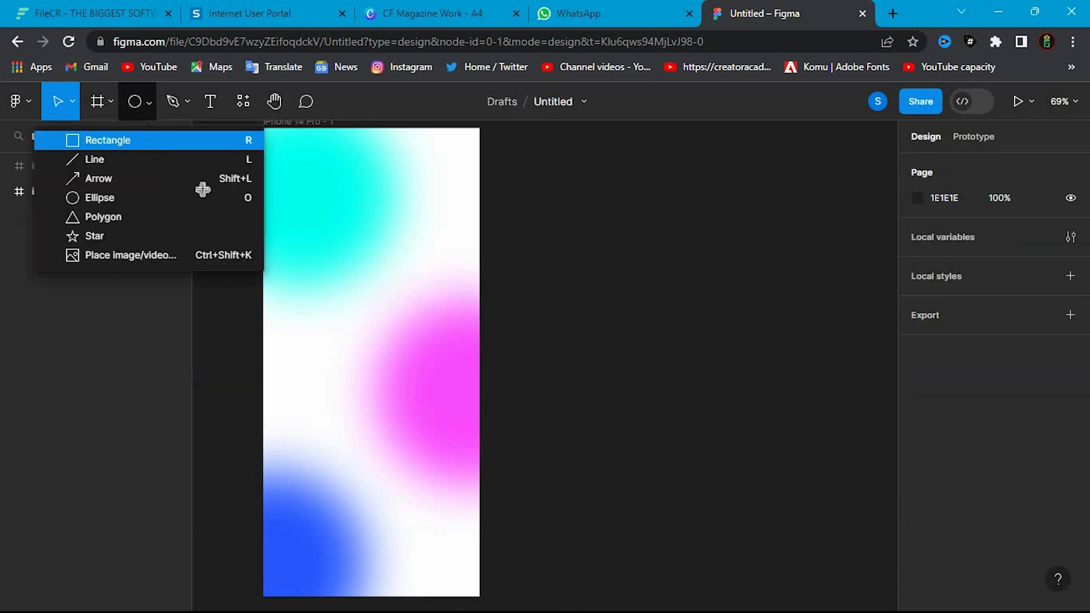
left_click(145, 138)
mouse_move(263, 128)
left_mouse_down()
mouse_move(411, 377)
mouse_move(484, 550)
mouse_move(481, 599)
left_mouse_up()
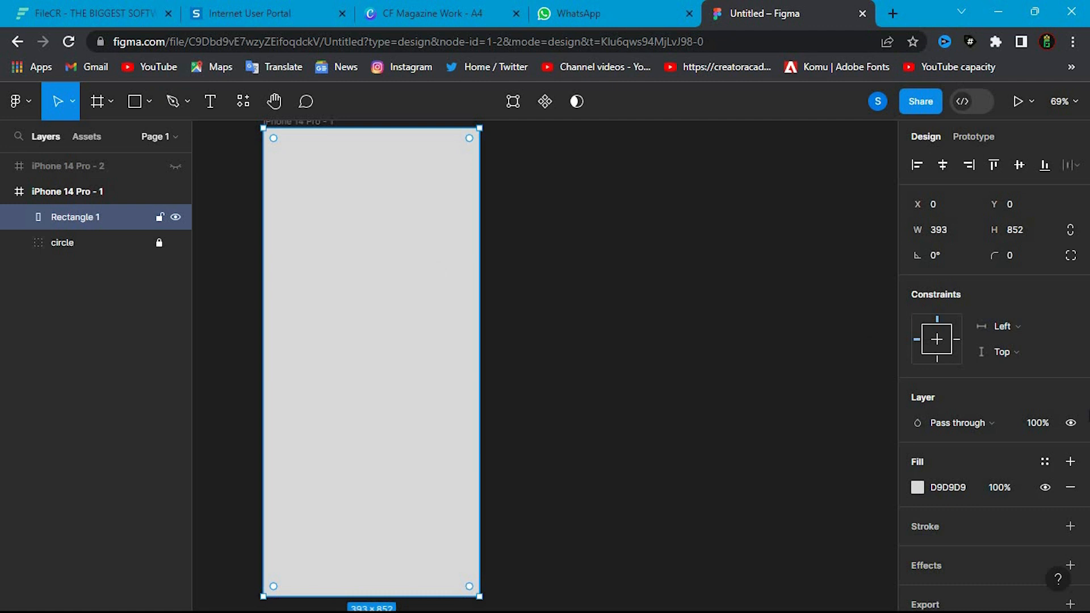
left_click(917, 487)
left_click_drag(775, 289, 676, 363)
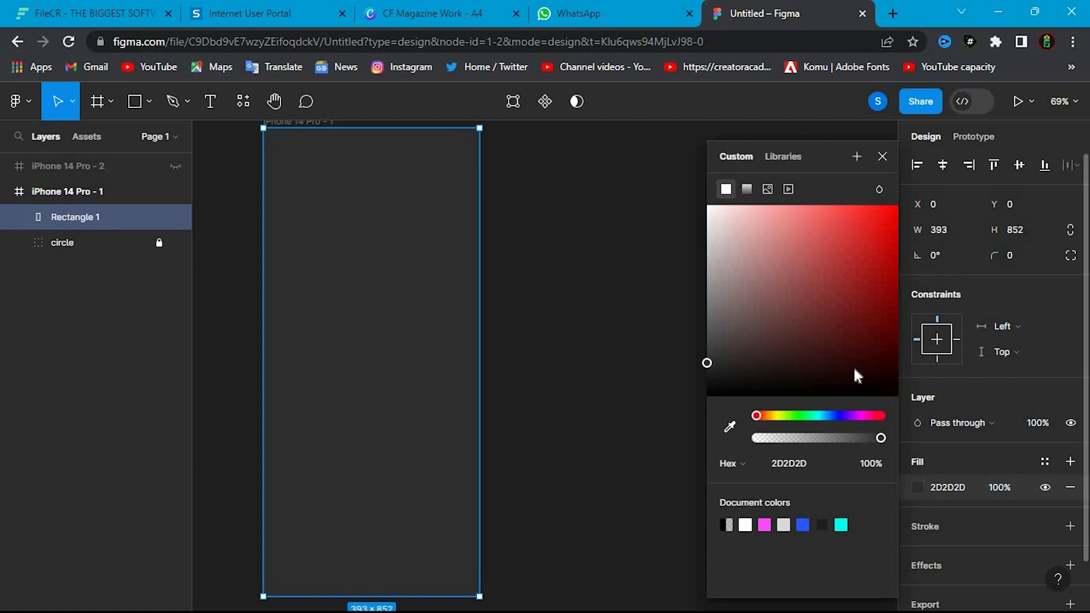
- Place the dark rectangle beneath the circle group in the layer order and lock it
left_click_drag(89, 216, 181, 255)
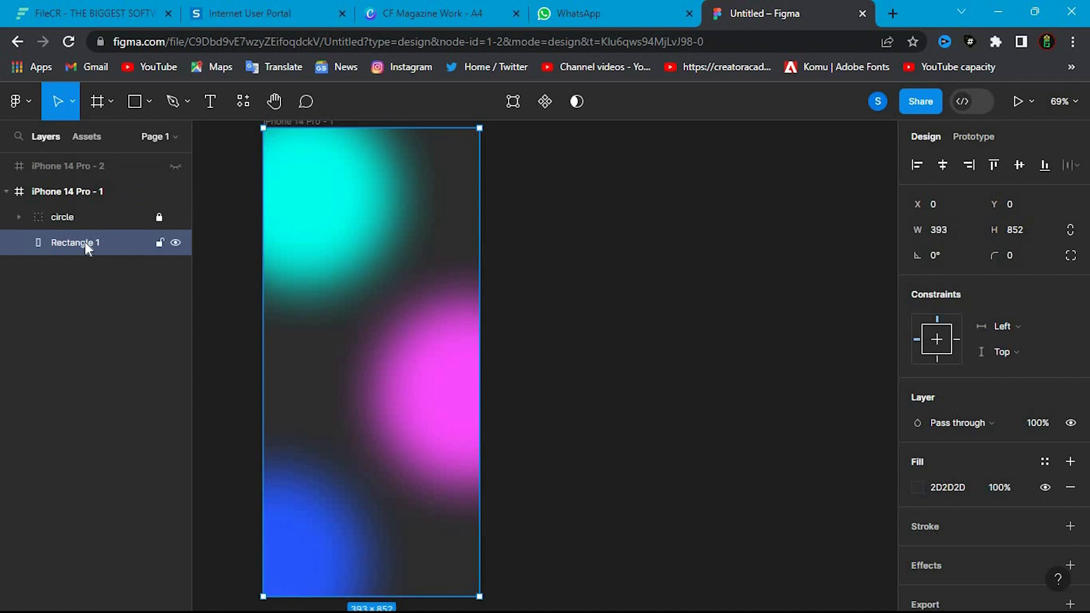
left_click(159, 243)
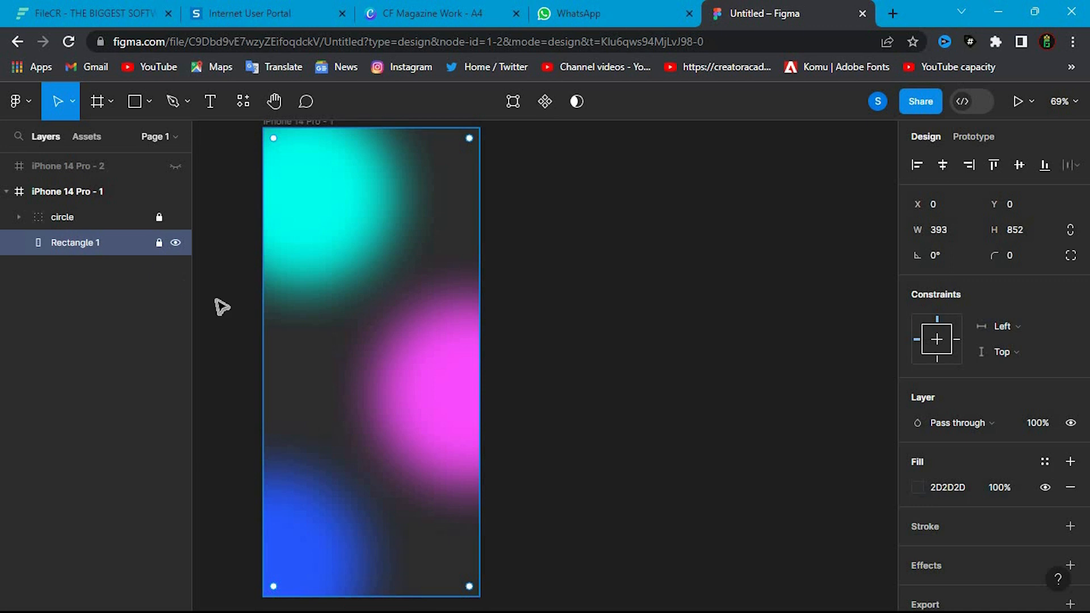
left_click(125, 352)
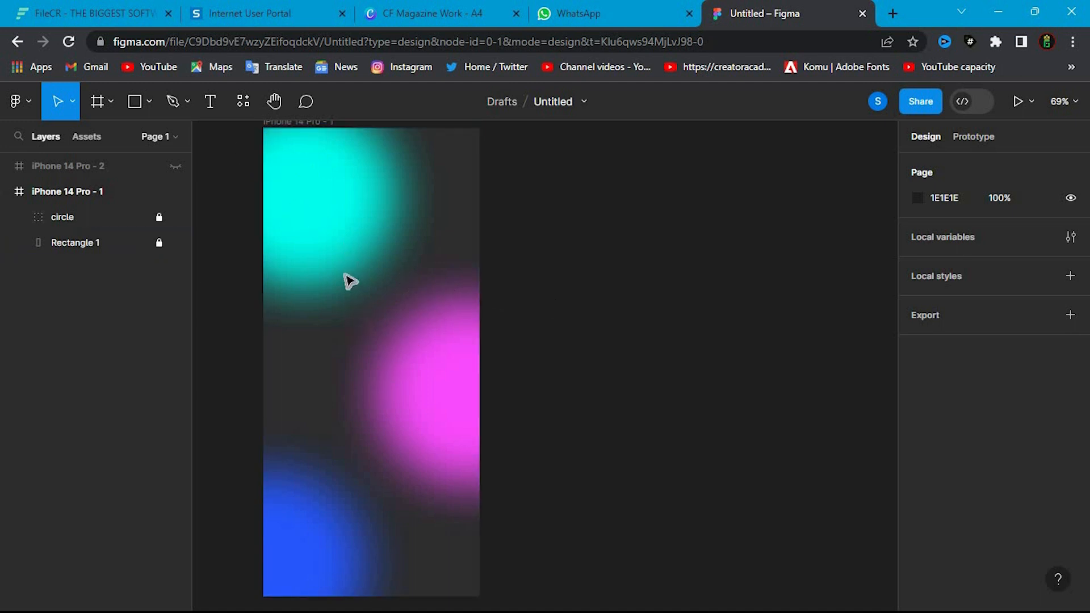
- Draw a horizontal rectangle about 286 × 73 near the frame's middle and move it up to about X 53, Y 278
left_click(150, 102)
key("r")
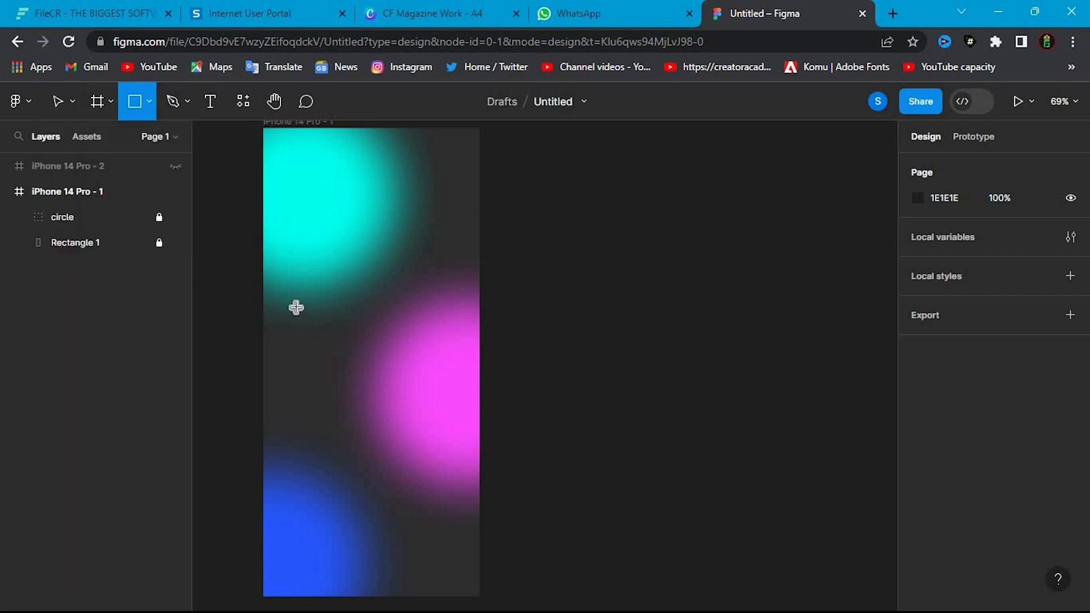
left_click_drag(296, 306, 454, 346)
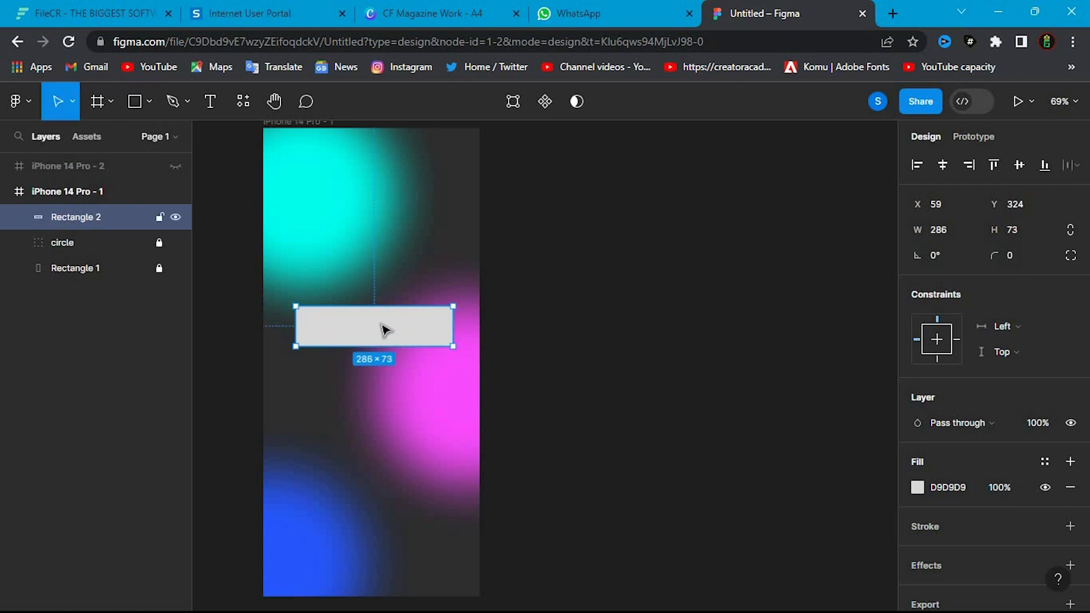
mouse_move(377, 324)
left_mouse_down()
mouse_move(385, 307)
mouse_move(376, 309)
left_mouse_up()
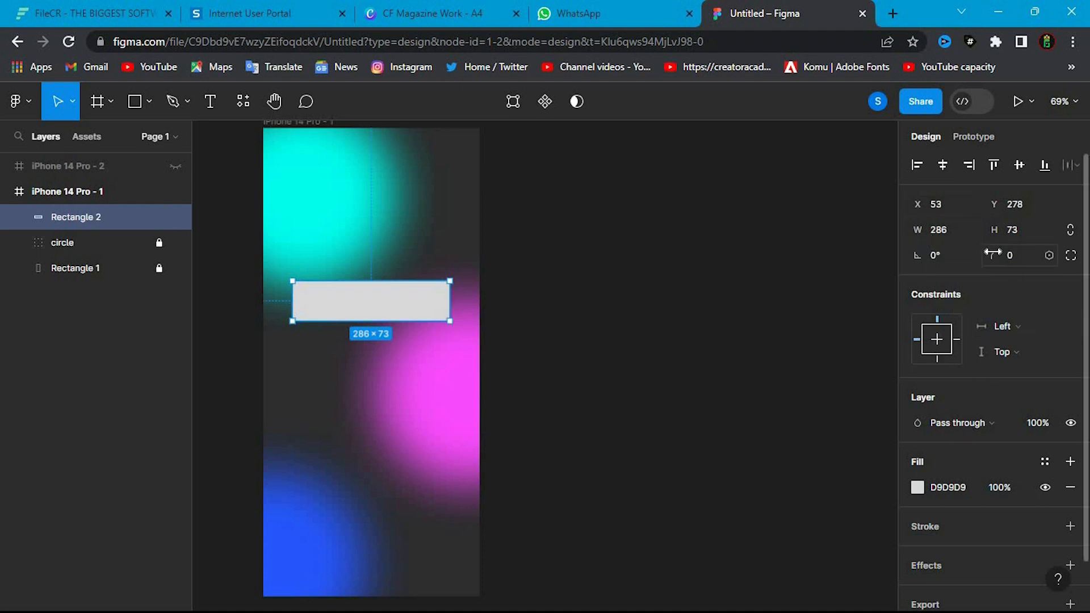
- Round the small rectangle's corners to a radius of 22 and fill it with white, FFFFFF
left_click_drag(993, 254, 254, 211)
left_click(917, 487)
left_click_drag(743, 278, 659, 166)
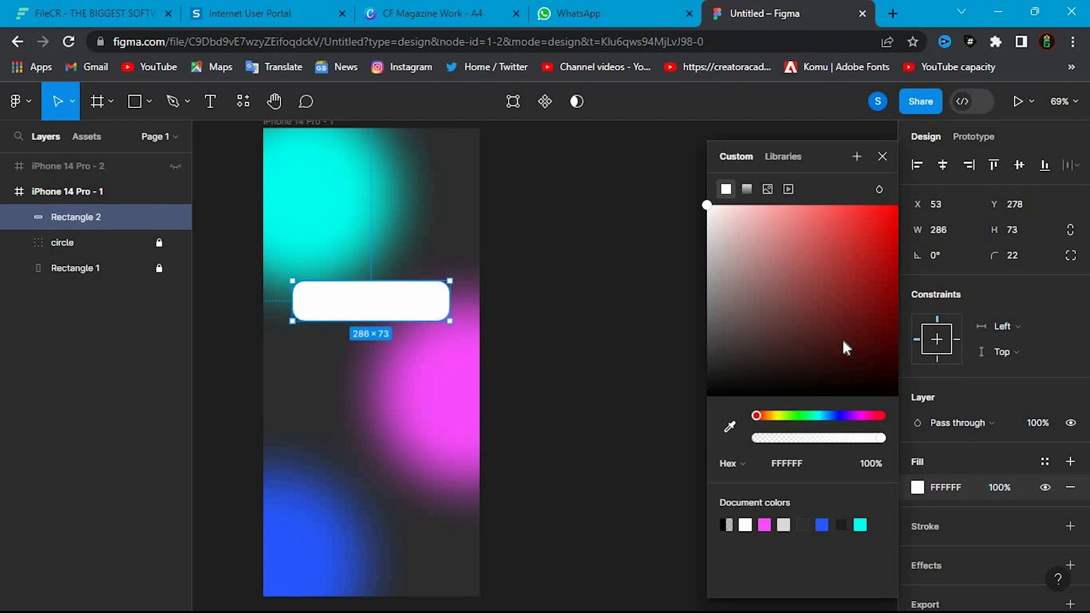
left_click(402, 355)
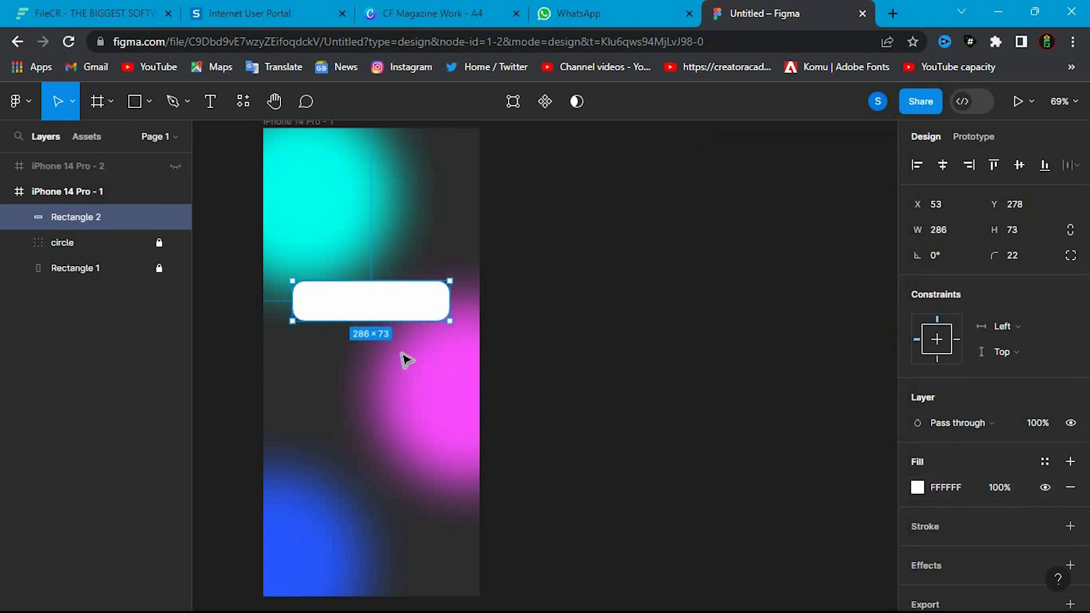
left_click(388, 359)
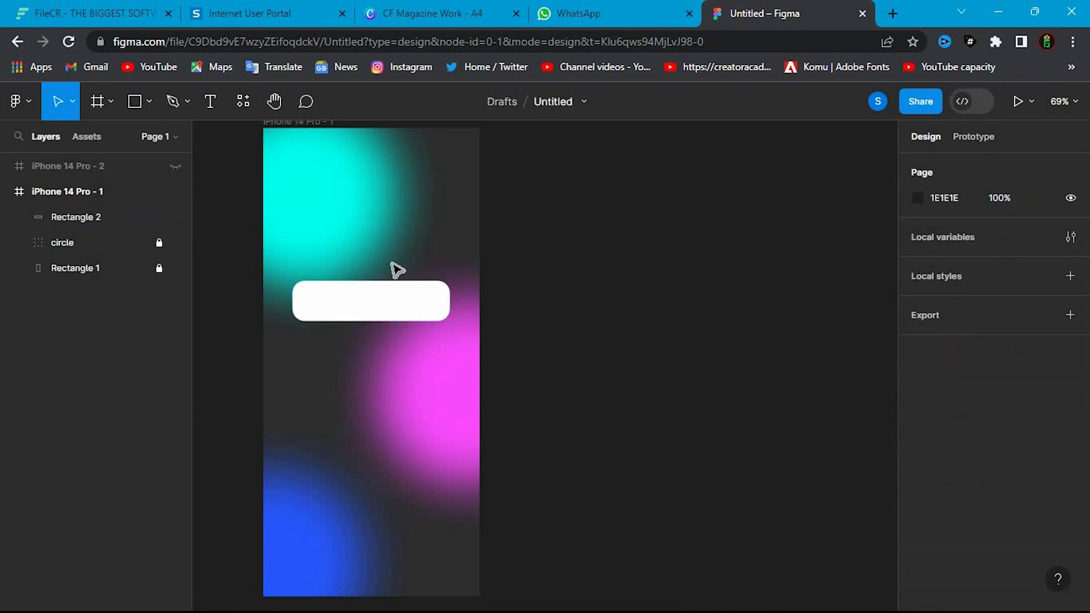
- Add a Drop shadow effect to the white rounded rectangle
left_click(353, 312)
scroll(949, 530, "down", 2)
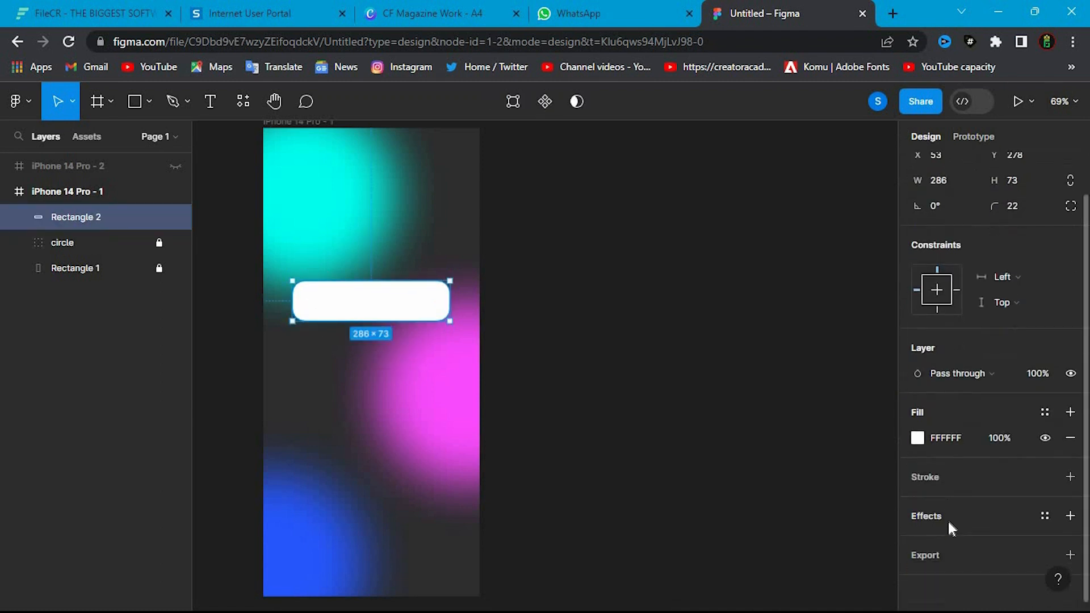
left_click(949, 515)
scroll(964, 511, "down", 1)
left_click(984, 511)
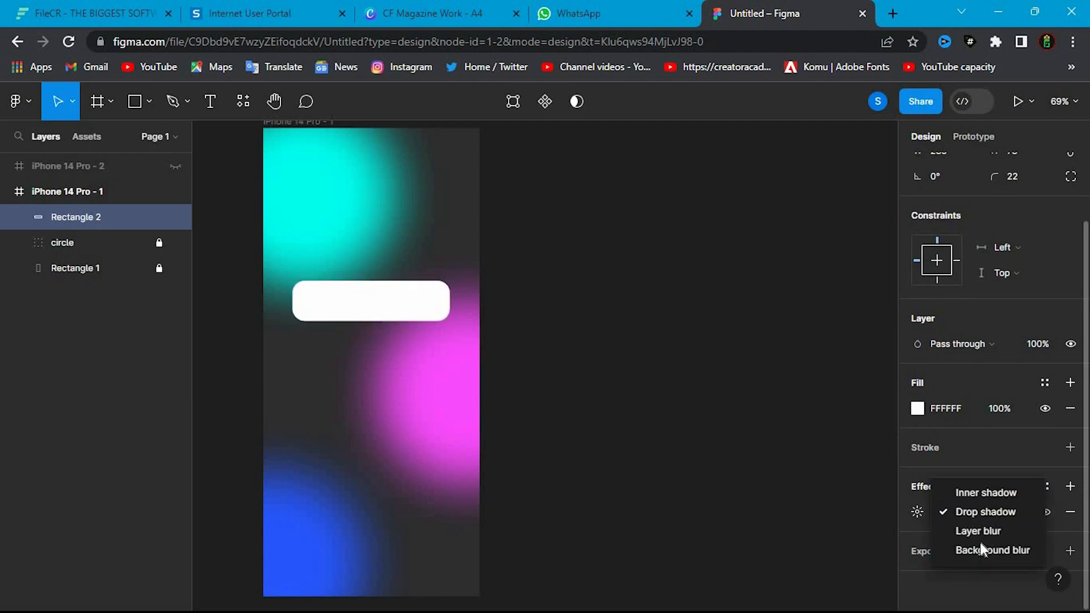
left_click(979, 514)
- Change the drop shadow's colour to yellow, FFC700
left_click(918, 512)
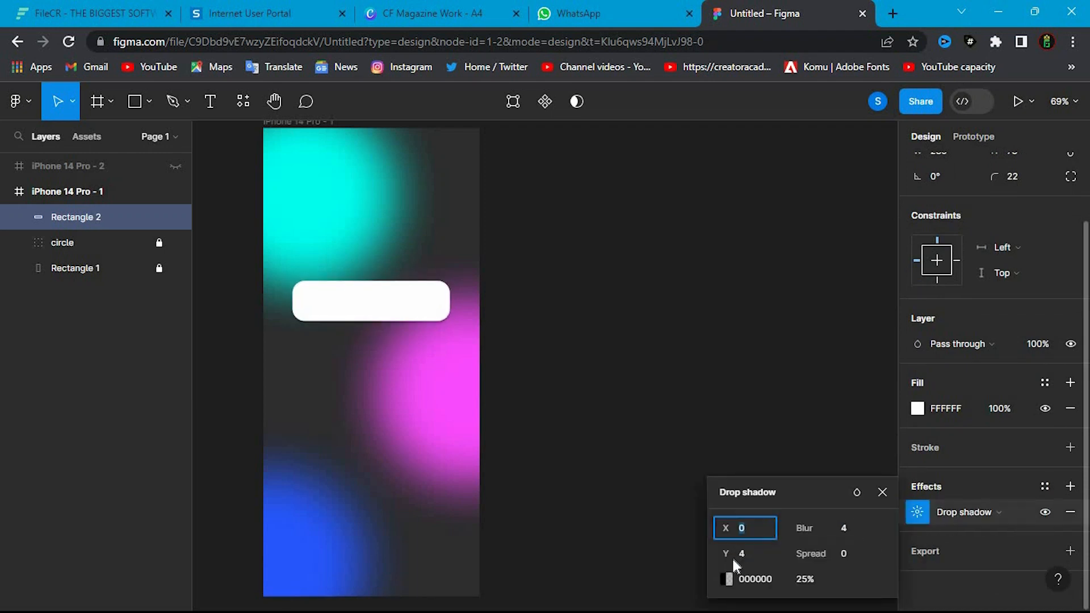
left_click(726, 579)
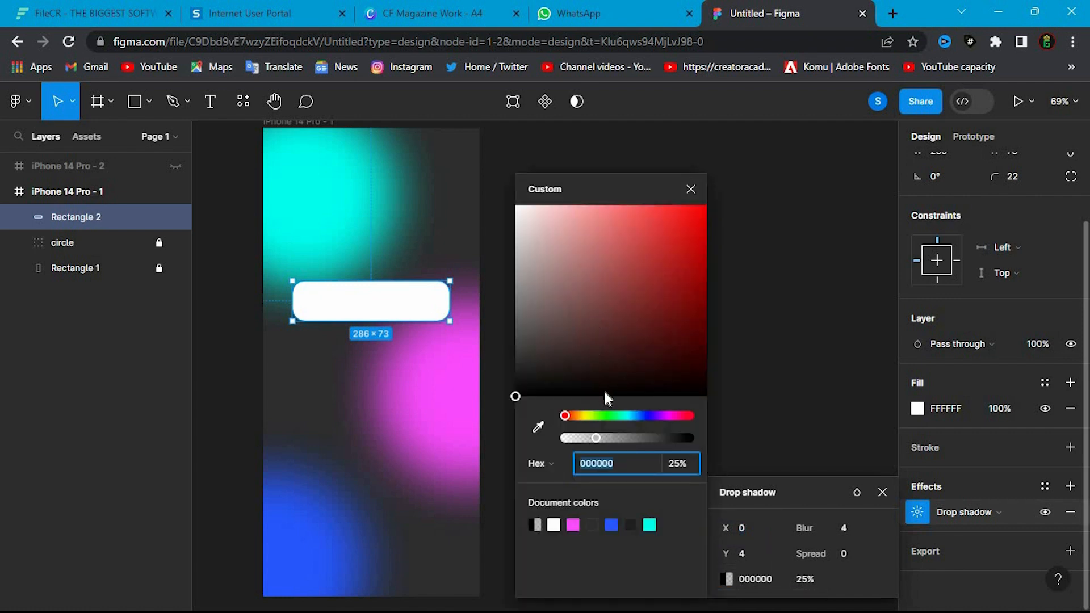
left_click(582, 418)
left_click_drag(607, 322, 710, 202)
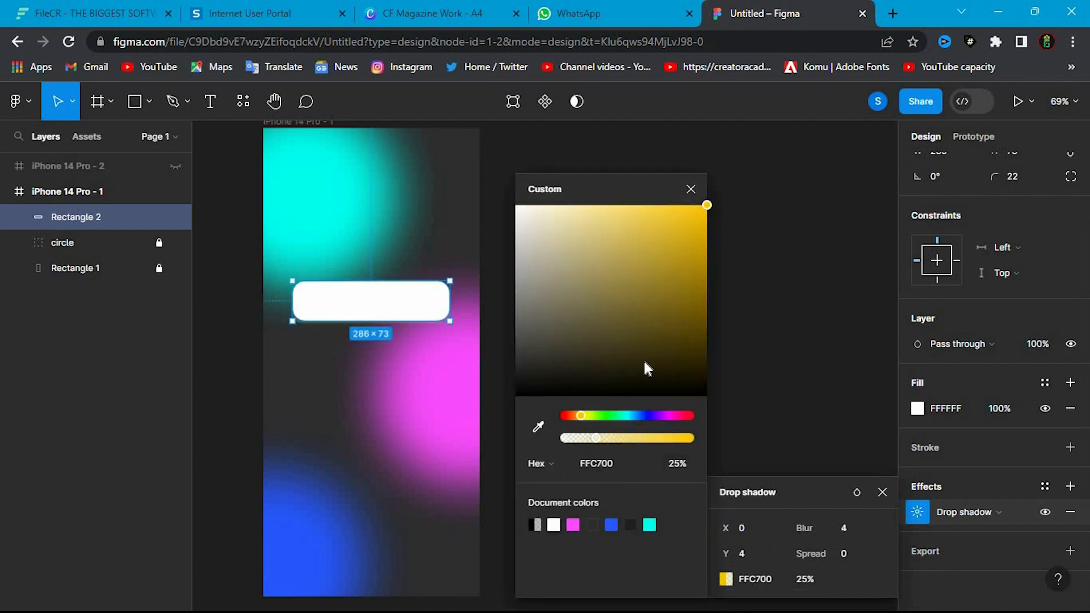
- Shift the drop shadow's colour to FAFF00 and set its X offset to 4, blur to 39 and spread to 12
left_click(586, 415)
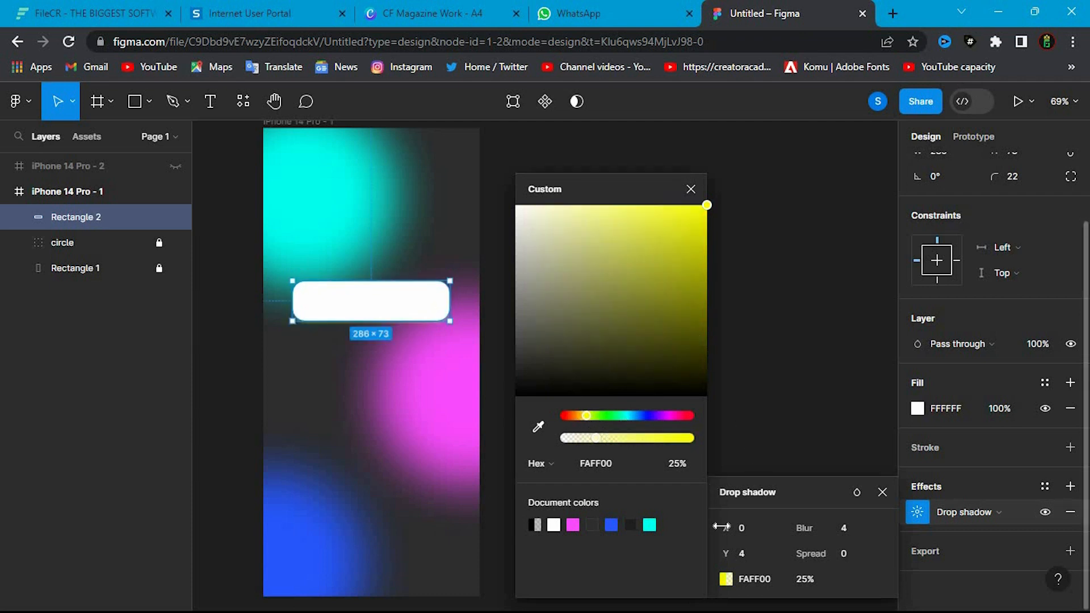
mouse_move(805, 527)
left_mouse_down()
mouse_move(839, 526)
mouse_move(821, 556)
mouse_move(877, 529)
mouse_move(967, 532)
mouse_move(1084, 511)
mouse_move(806, 526)
left_mouse_up()
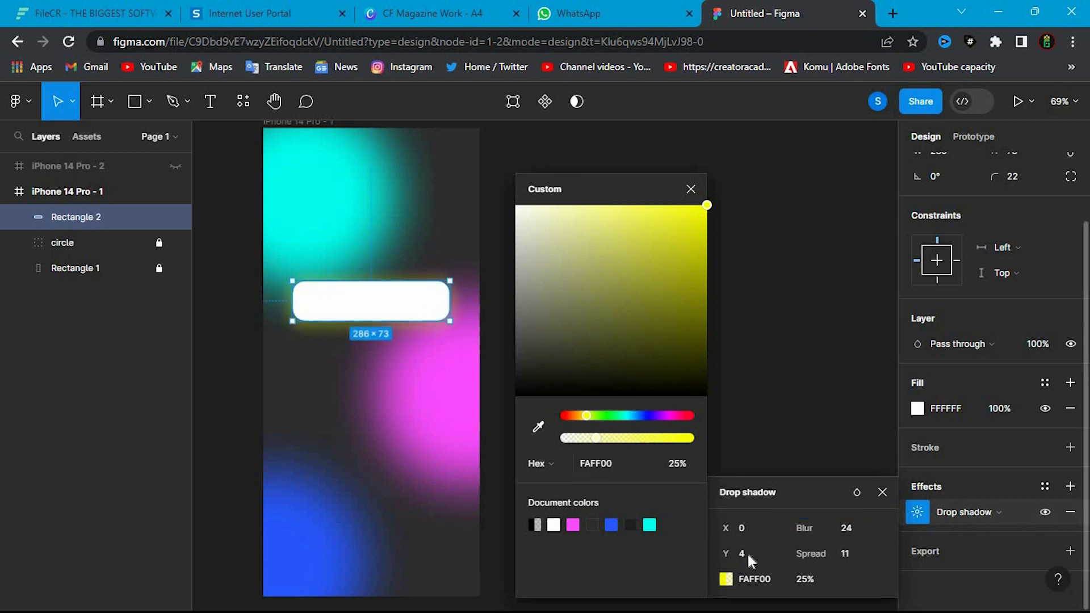
left_click(739, 530)
type("4")
key("Return")
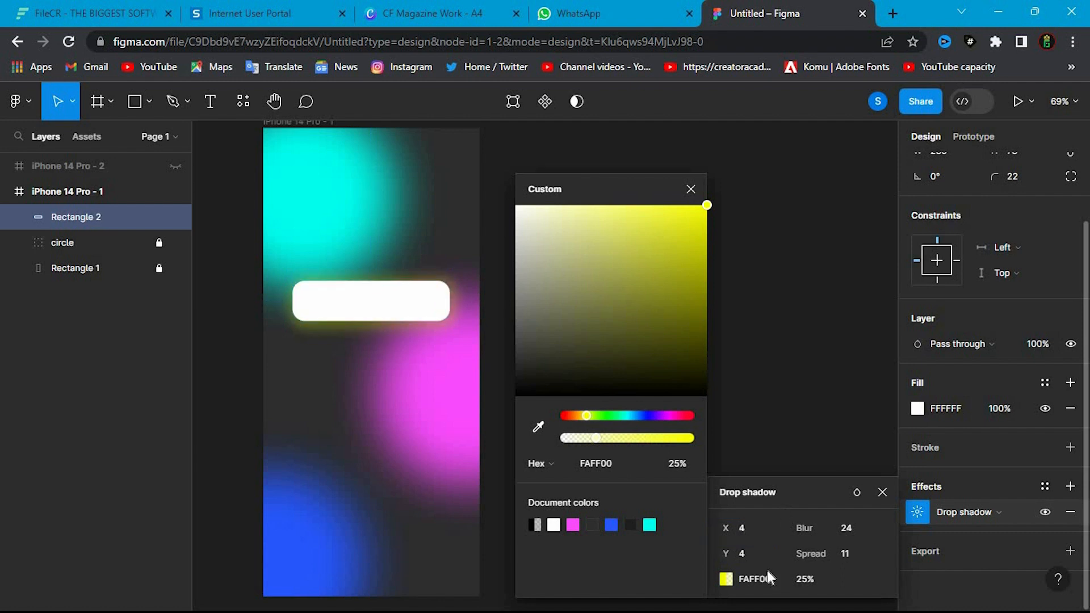
left_click_drag(824, 531, 1054, 516)
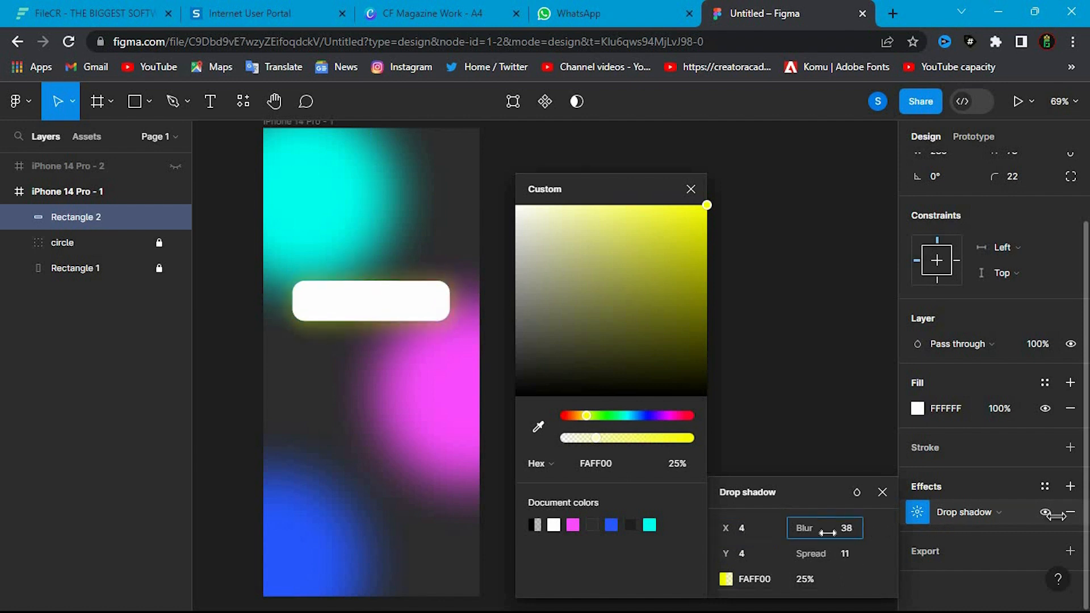
left_click_drag(817, 554, 846, 540)
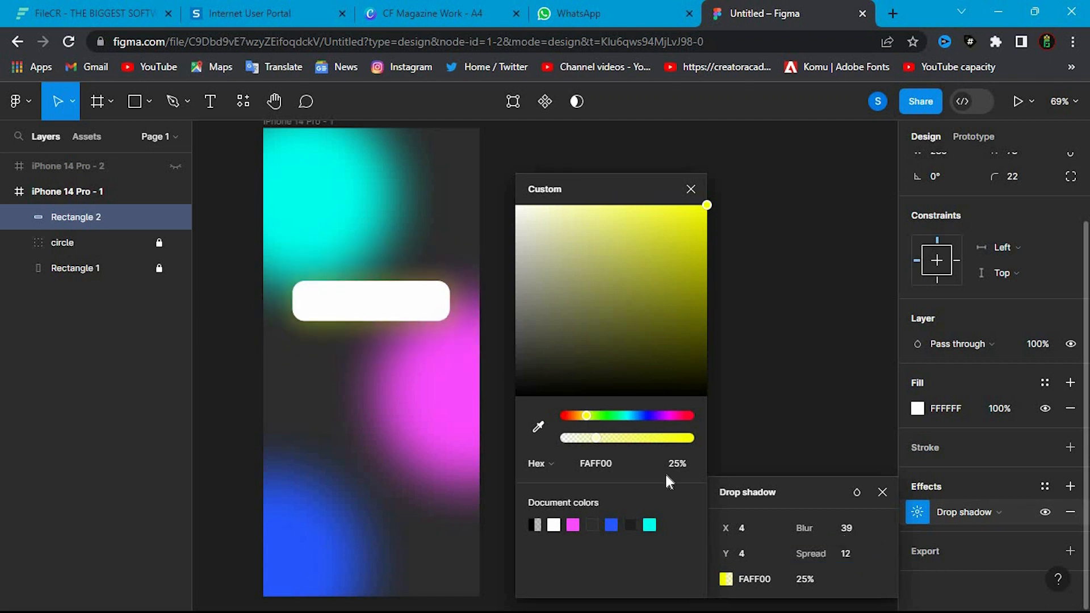
- Change the white button's drop shadow colour to red, FF0000, and deselect the button
left_click_drag(665, 417, 717, 422)
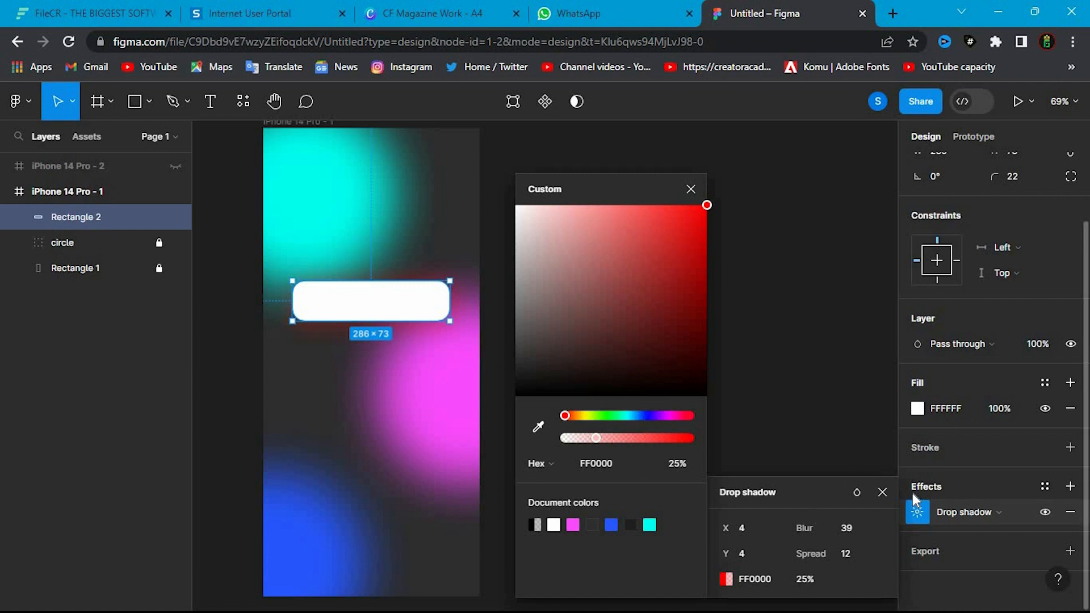
left_click(860, 471)
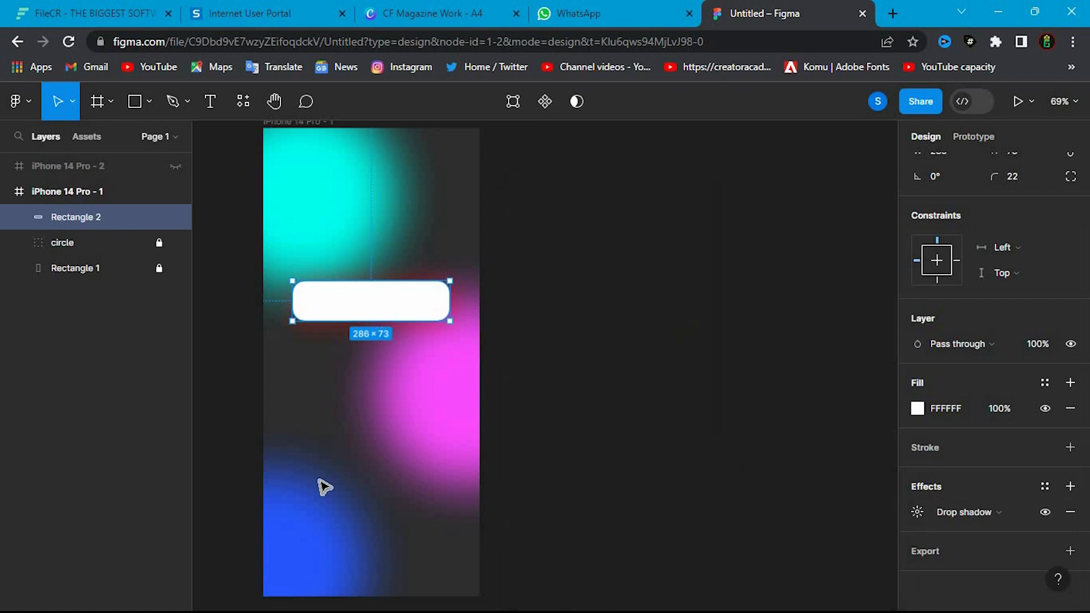
left_click(332, 396)
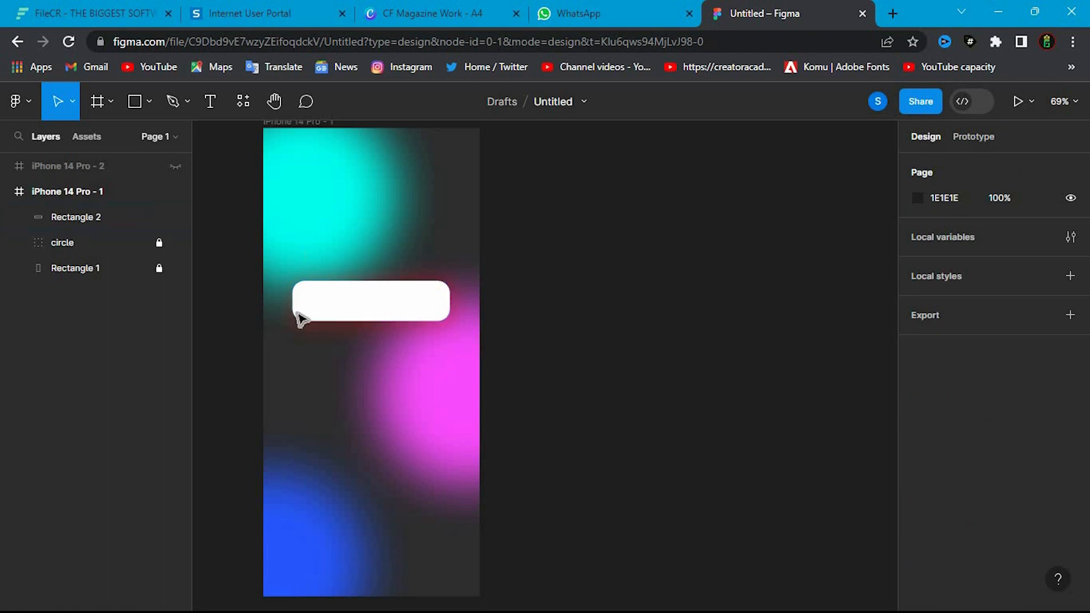
- Add the text SIGN IN on the white rounded button
key("t")
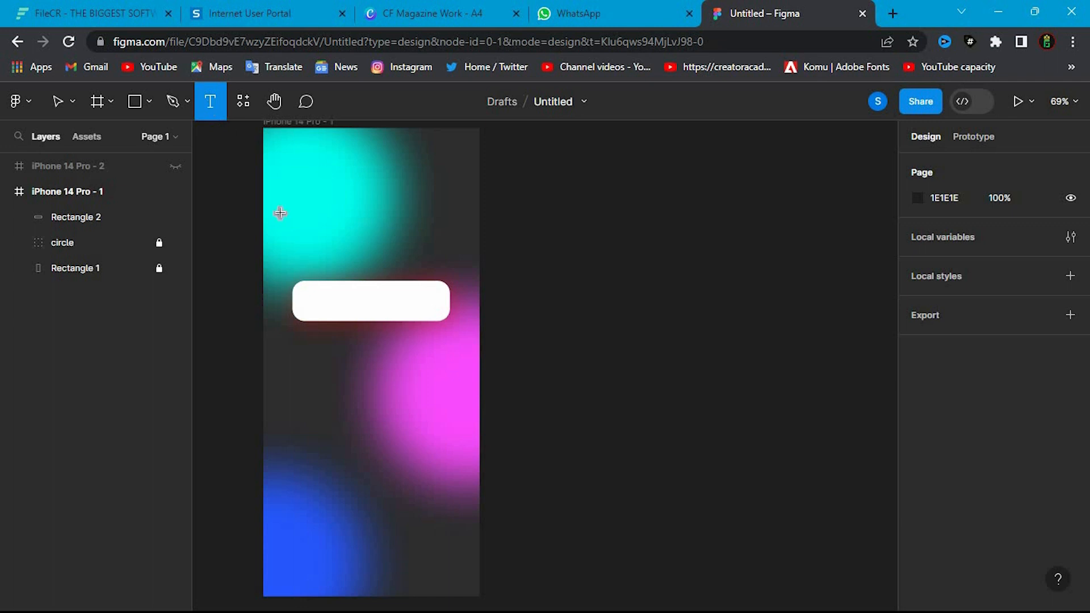
left_click(348, 311)
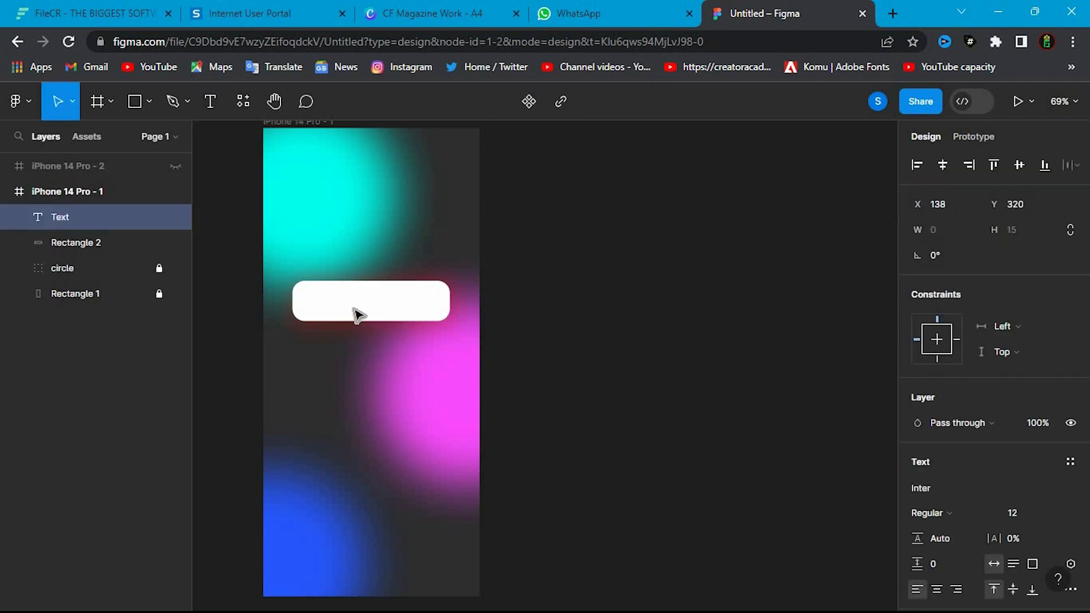
type("SIGN IN")
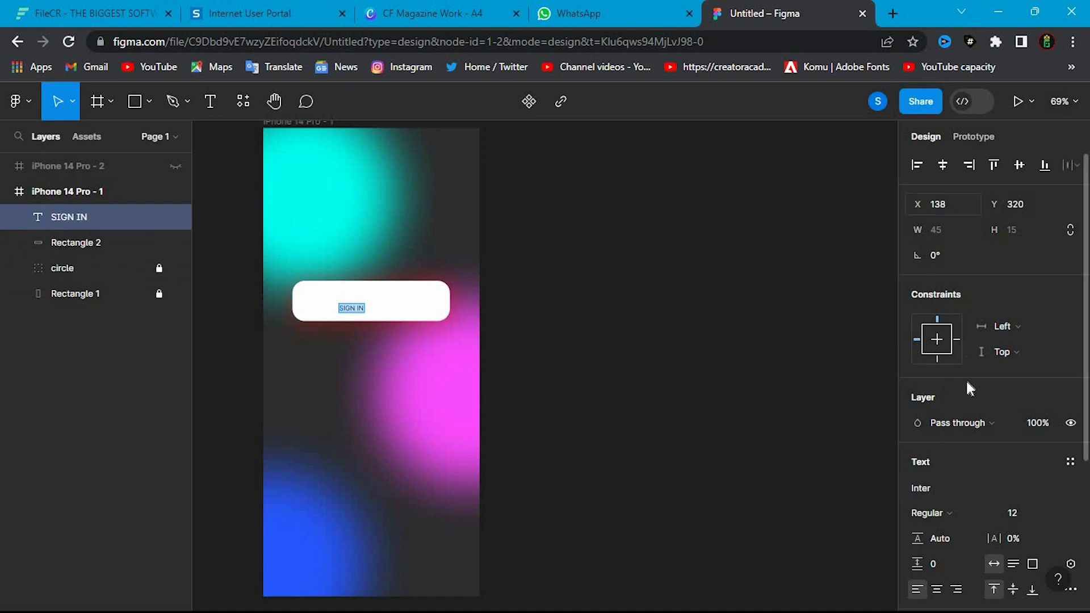
scroll(944, 485, "down", 4)
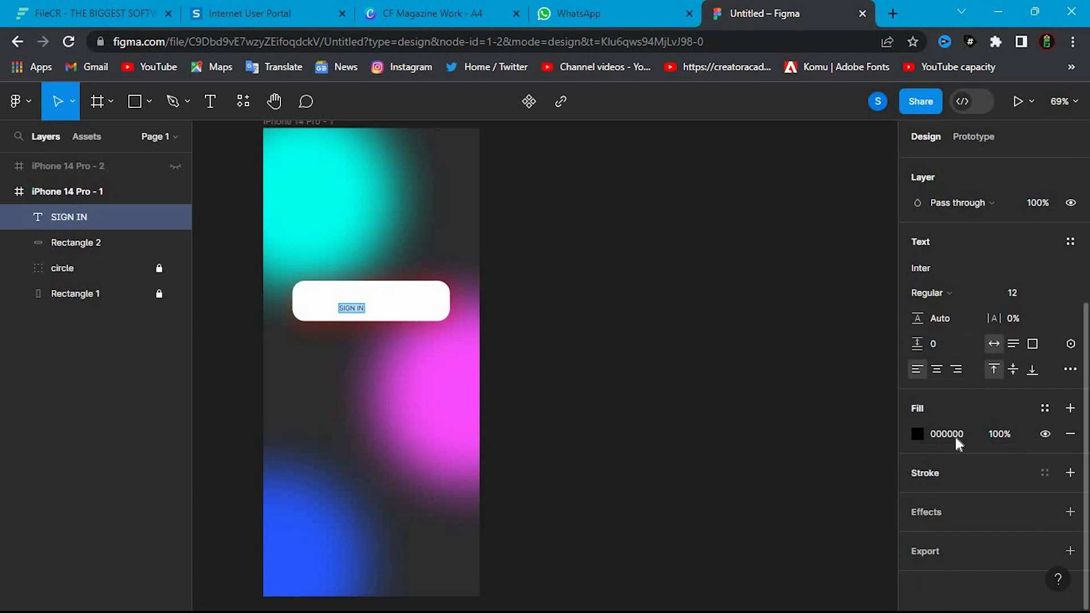
left_click(917, 434)
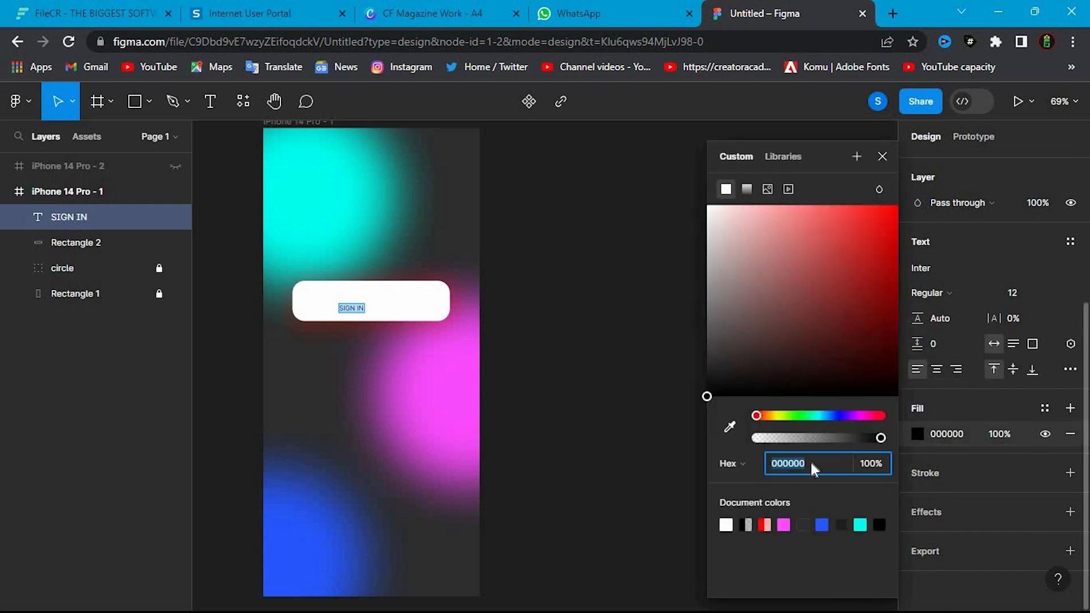
left_click(836, 415)
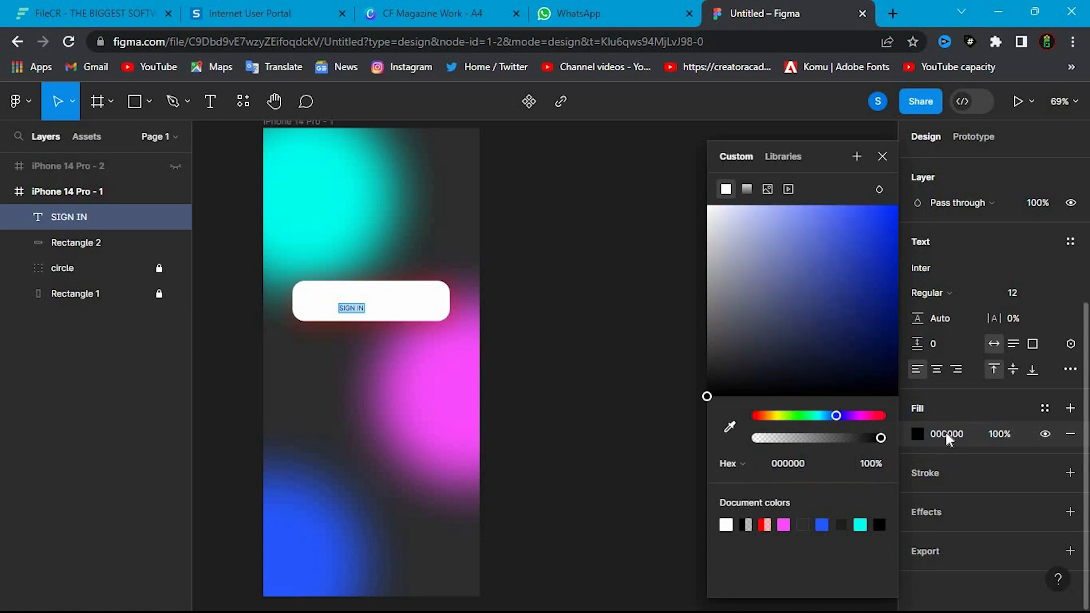
left_click(940, 295)
left_click(940, 295)
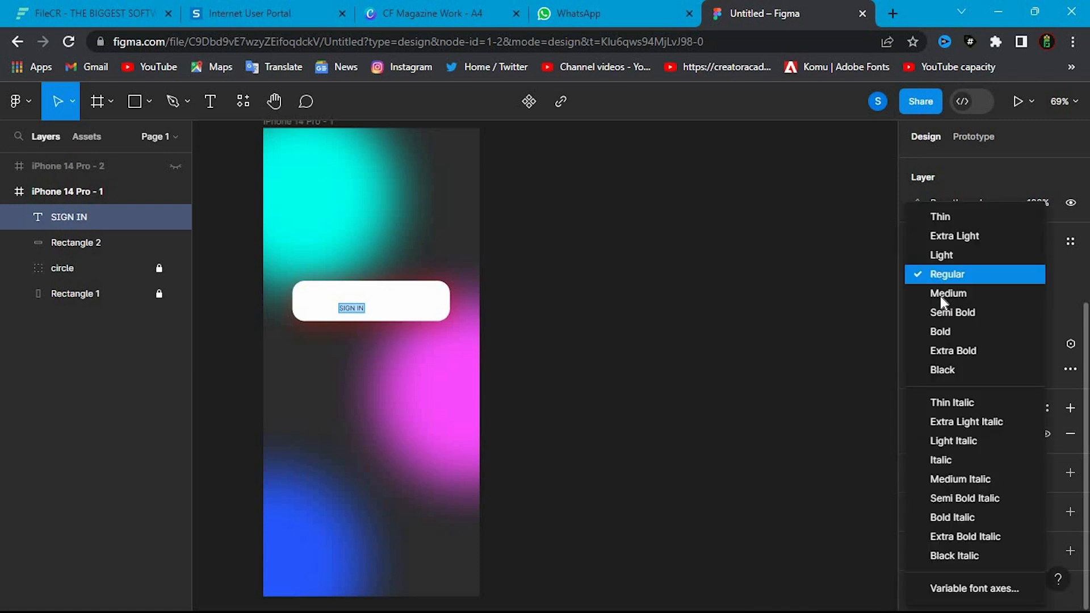
left_click(944, 275)
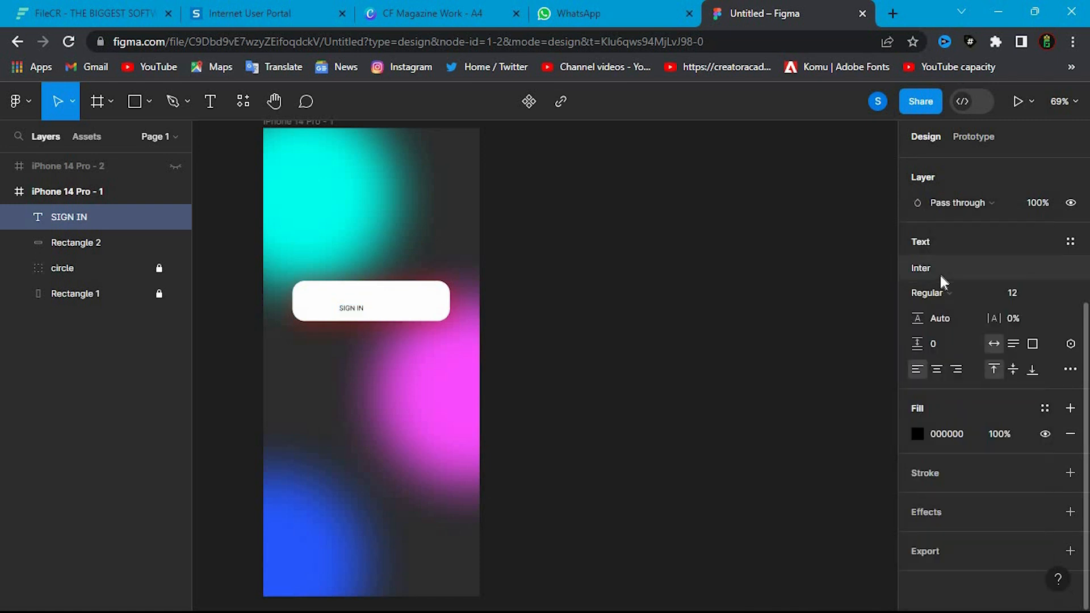
- Set the SIGN IN text's font to Josefin Sans
left_click(940, 269)
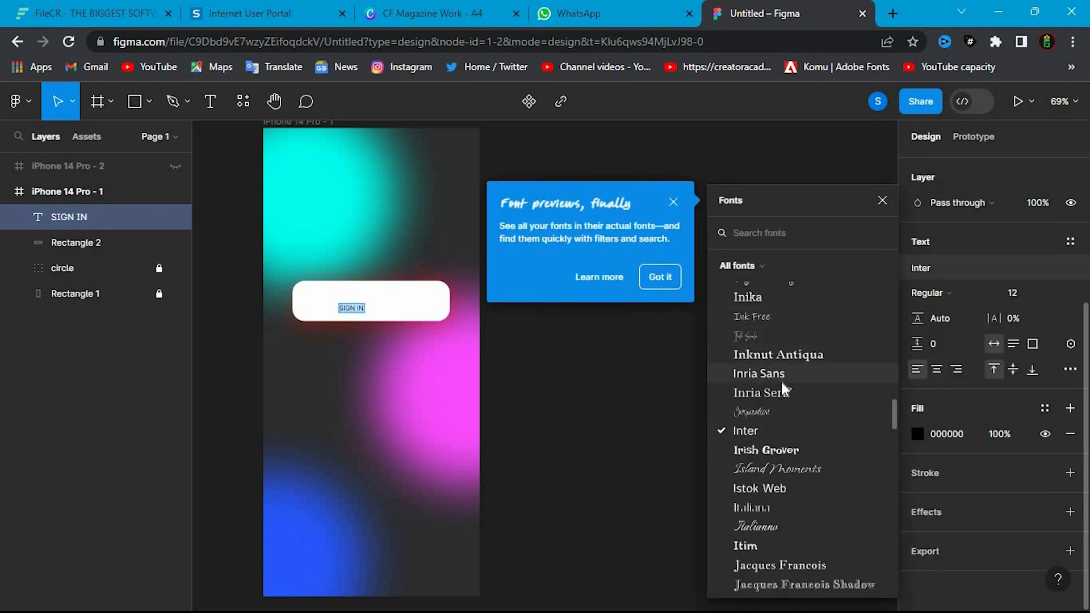
scroll(779, 364, "down", 5)
scroll(778, 351, "up", 2)
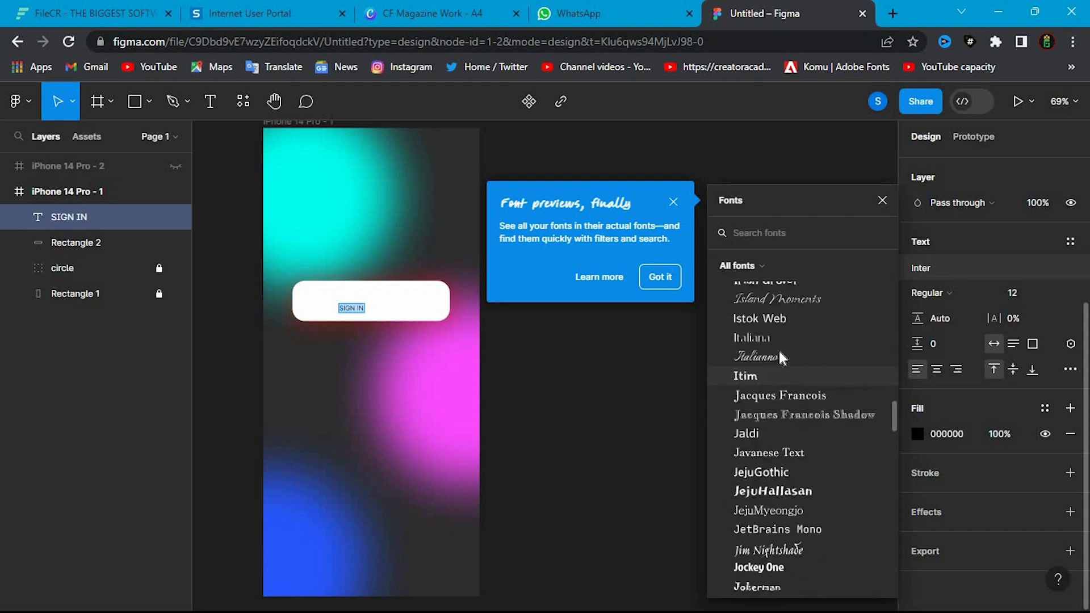
scroll(775, 412, "down", 3)
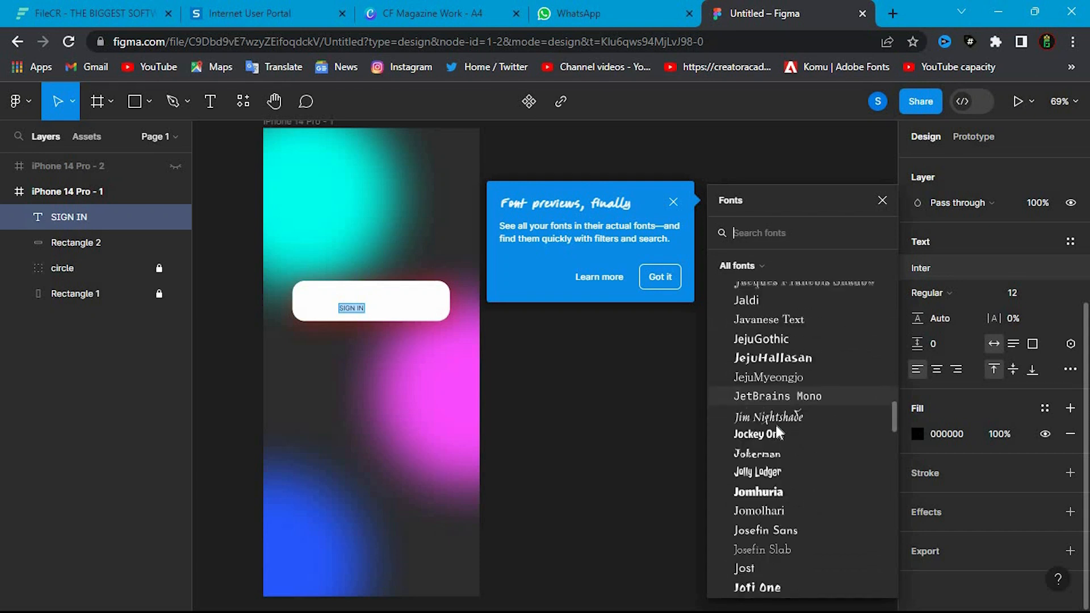
scroll(788, 492, "down", 3)
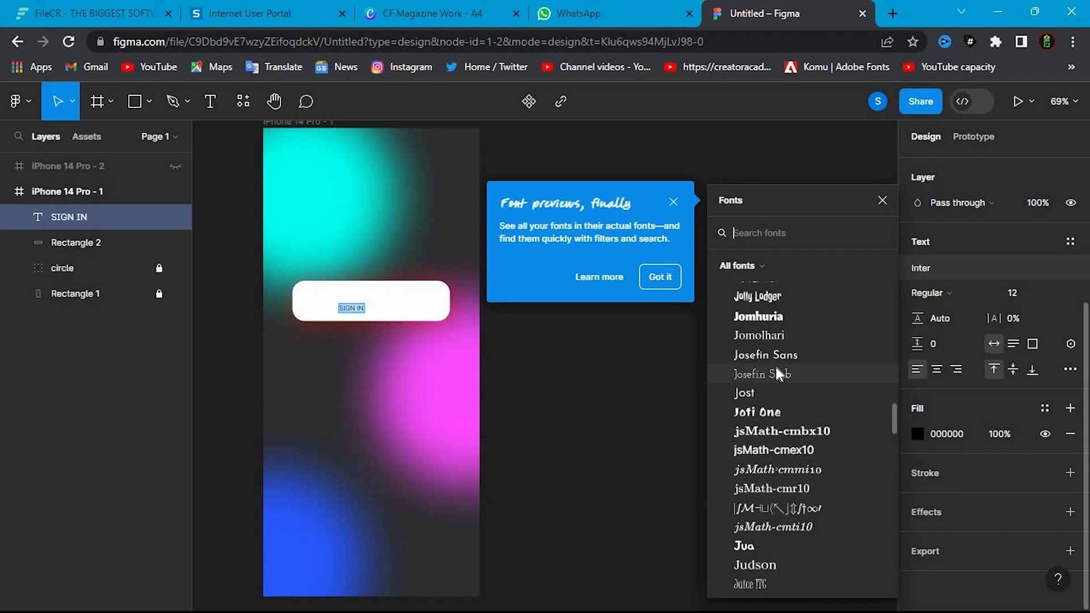
left_click(778, 349)
- Increase the SIGN IN text's font size to 24
double_click(345, 309)
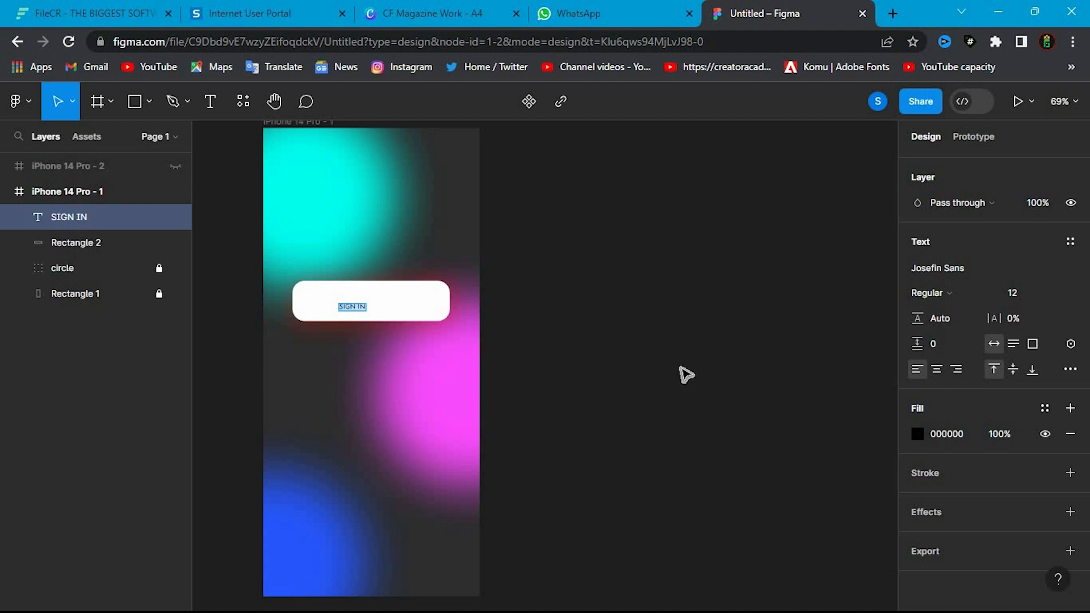
left_click(1032, 298)
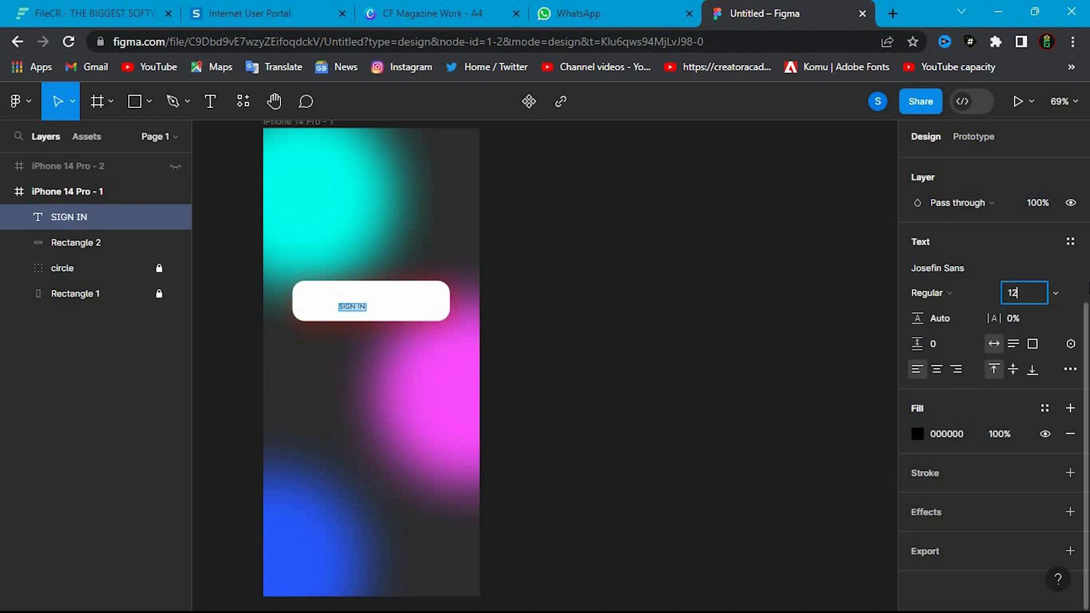
left_click(1056, 292)
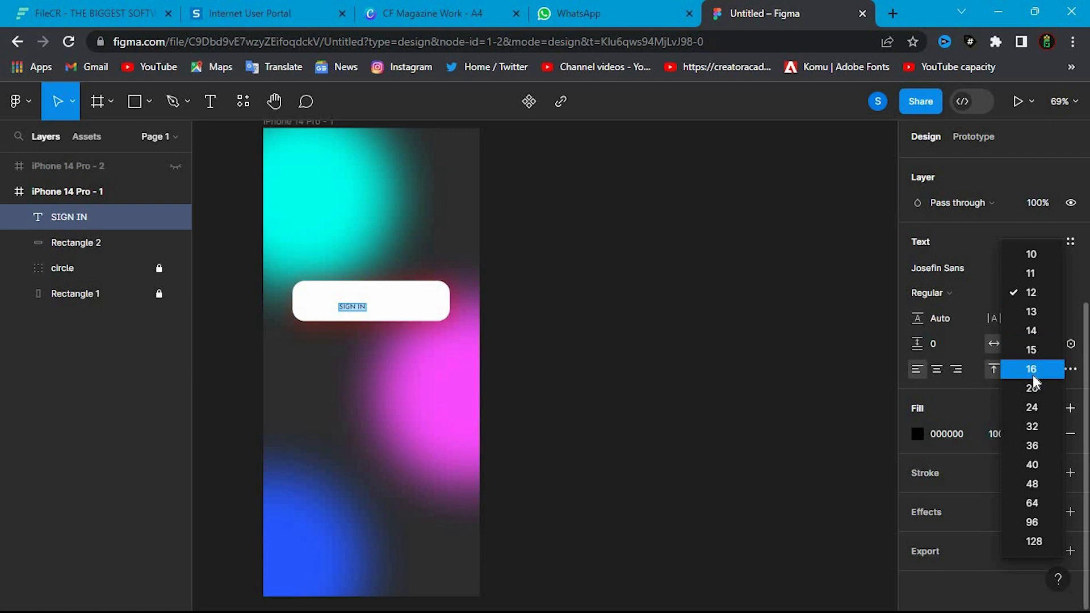
left_click(1031, 369)
left_click(1036, 291)
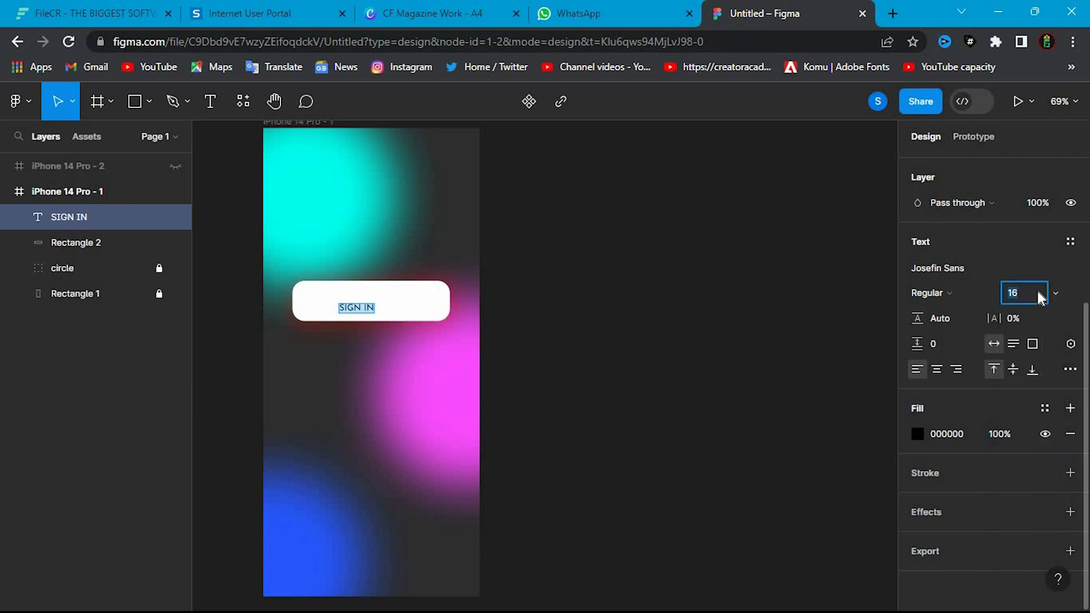
left_click(1054, 293)
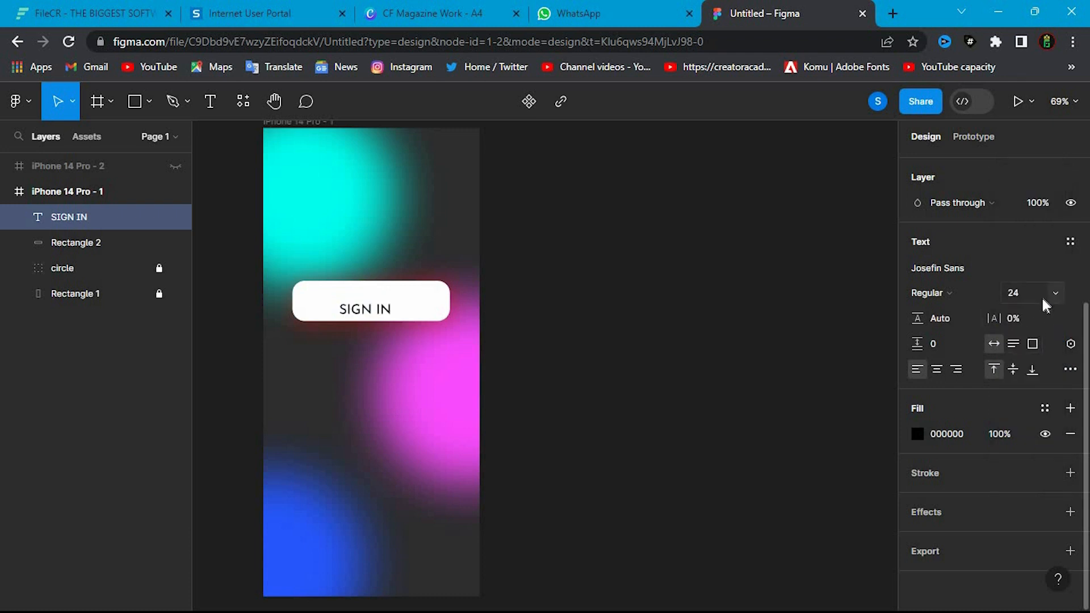
- Set the SIGN IN text's font weight to Bold
left_click(917, 434)
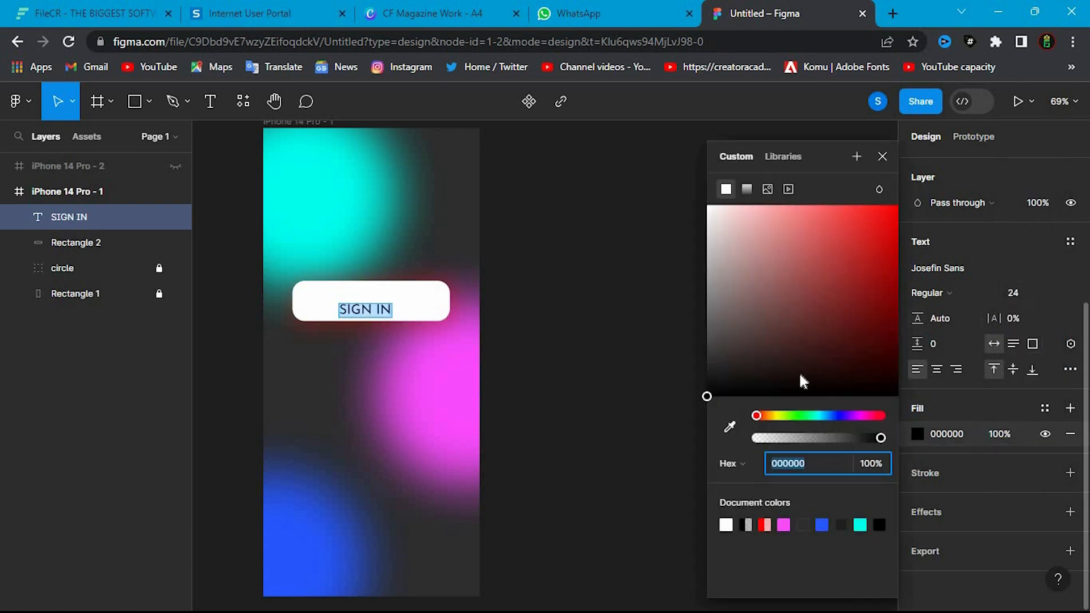
left_click(841, 415)
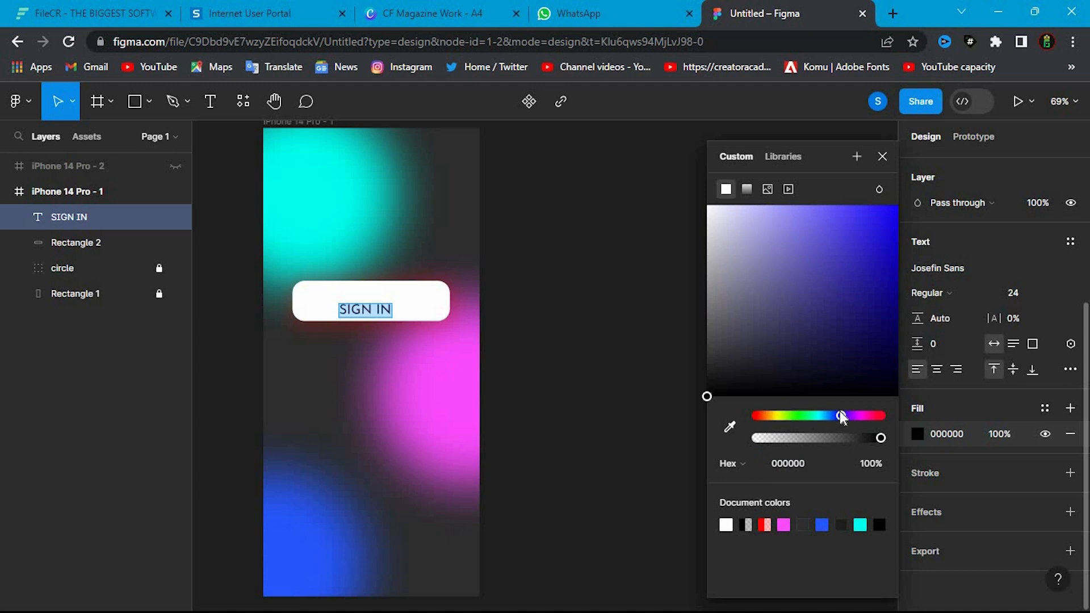
left_click(931, 292)
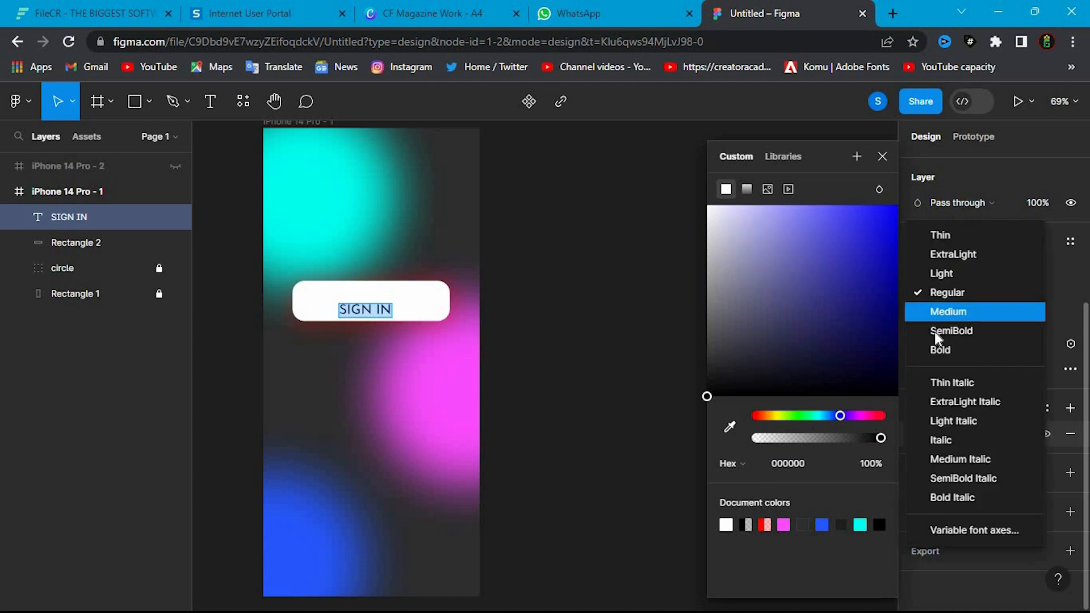
left_click(936, 349)
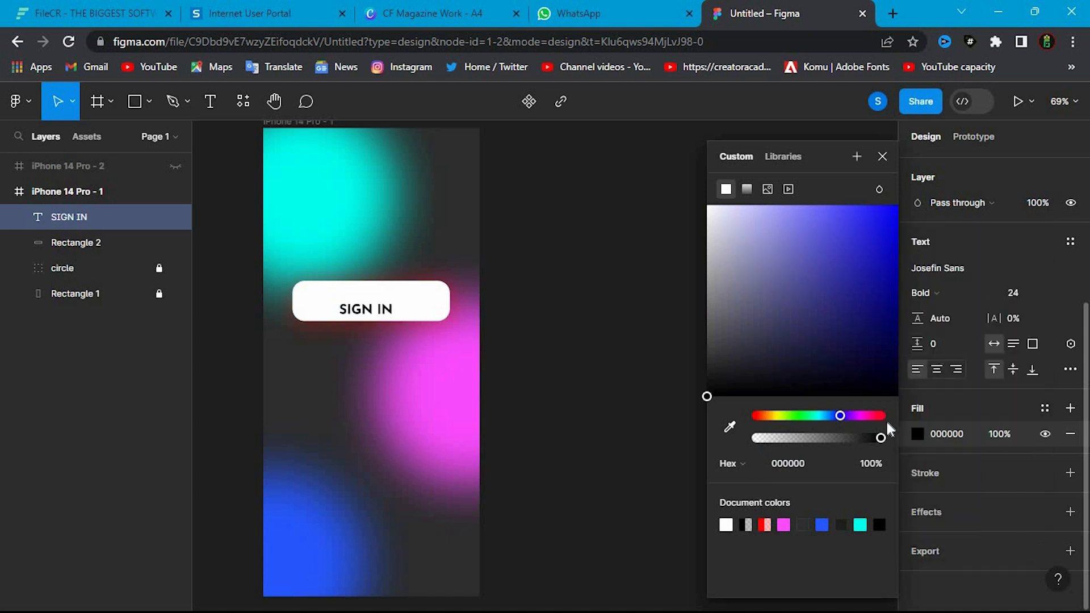
- Change the SIGN IN text's fill colour to blue, 000AFF
left_click(925, 432)
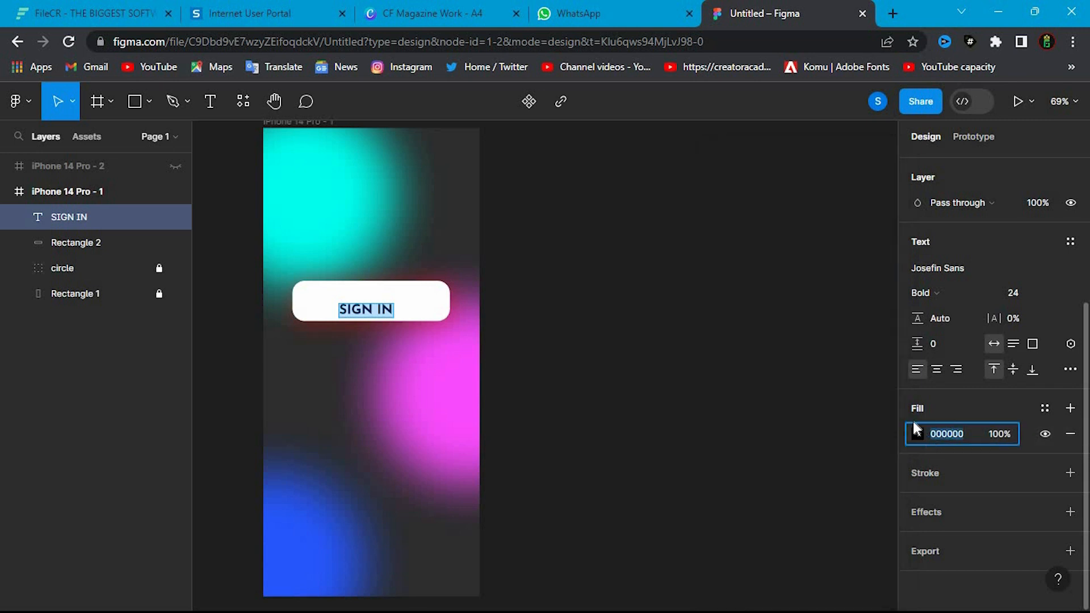
left_click(916, 434)
left_click(831, 323)
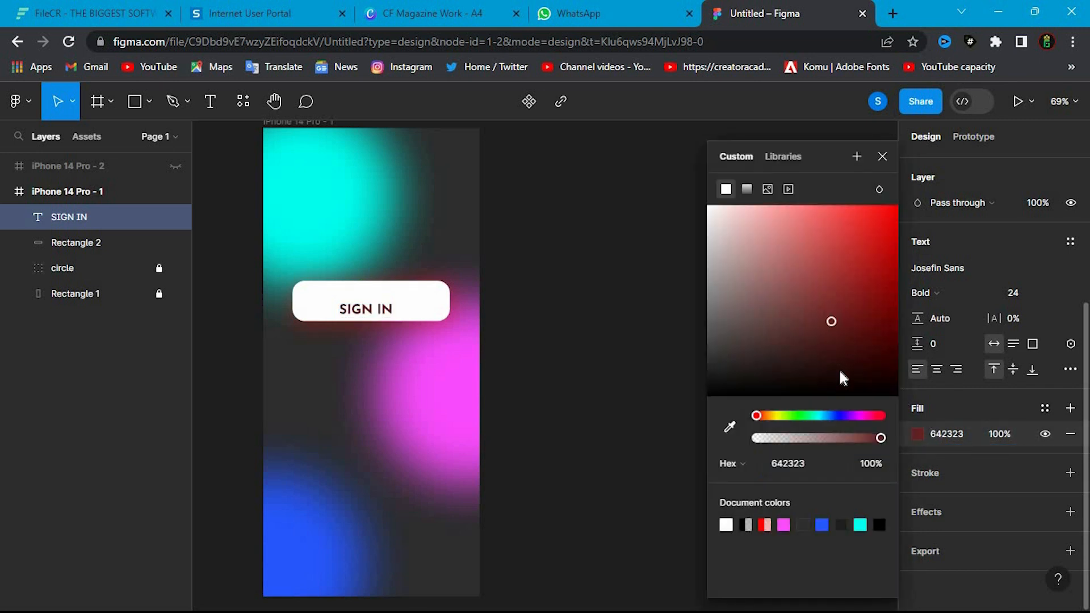
left_click(839, 416)
left_click_drag(847, 343, 911, 190)
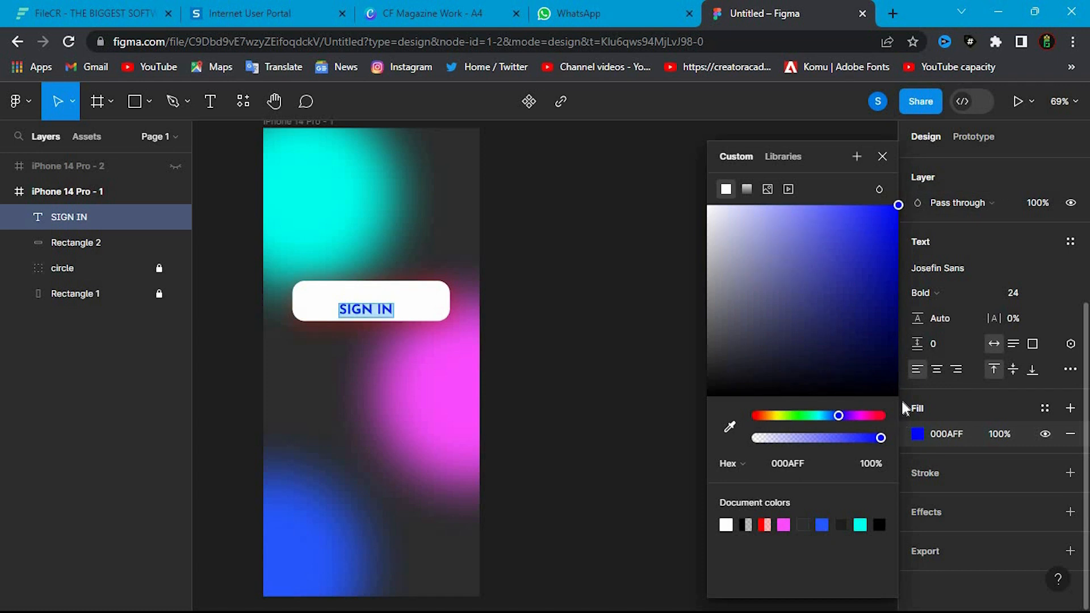
- Move the SIGN IN text to the centre of the white rounded button
left_click(368, 317)
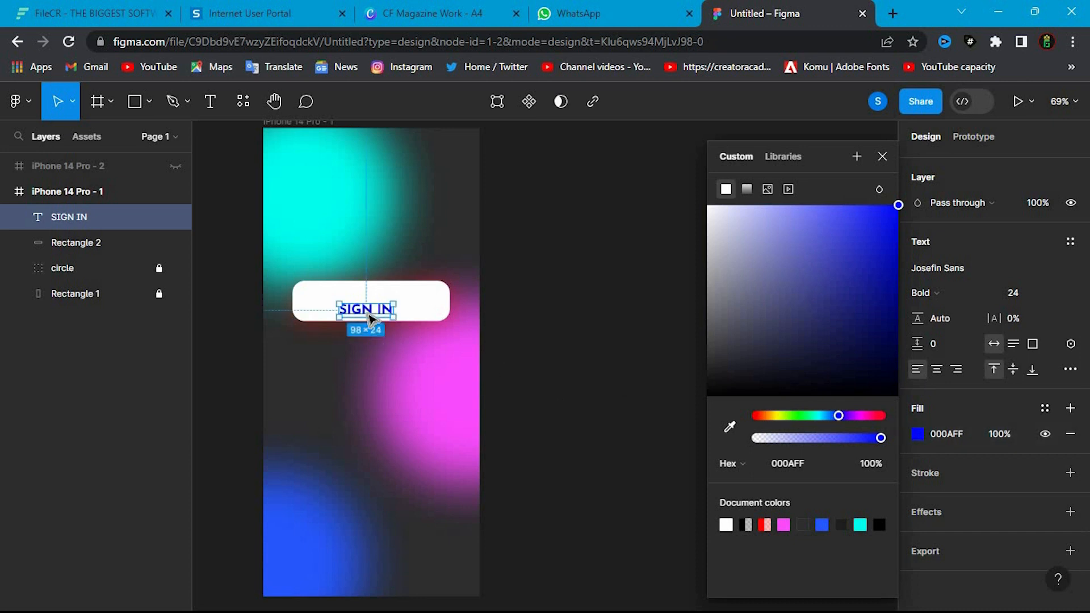
mouse_move(369, 318)
left_mouse_down()
mouse_move(380, 307)
mouse_move(371, 303)
left_mouse_up()
left_click(946, 411)
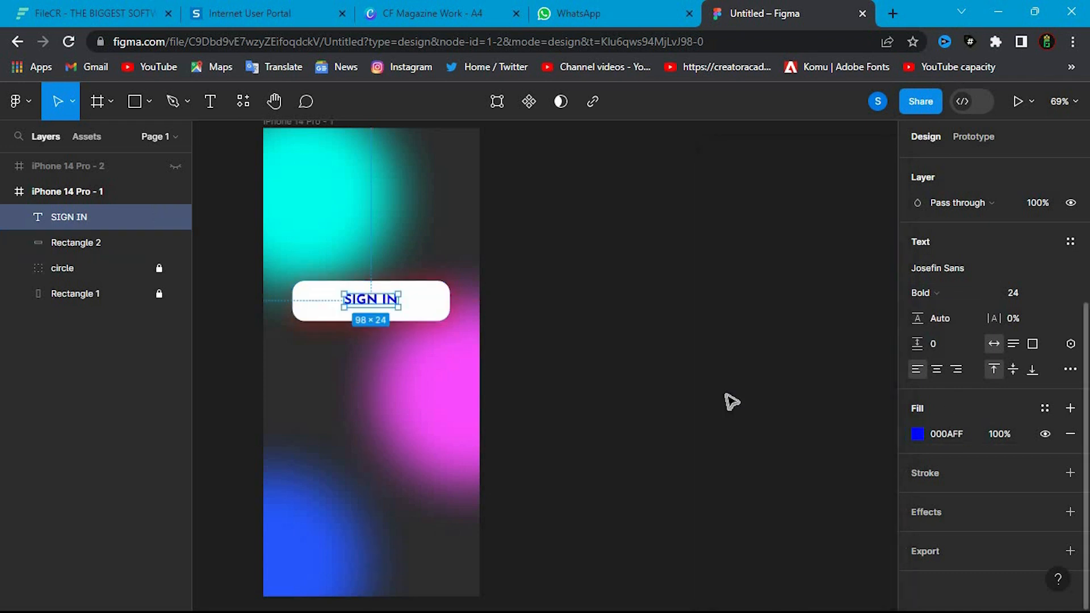
left_click_drag(370, 309, 372, 305)
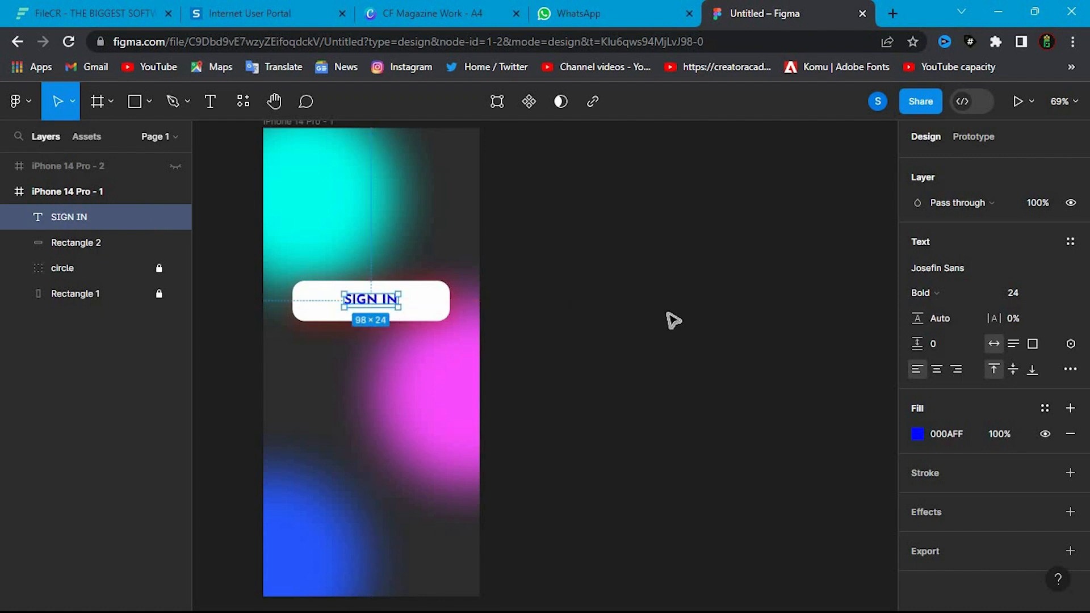
- Set the SIGN IN text's vertical position to Y 307 on the white button
scroll(1006, 218, "up", 5)
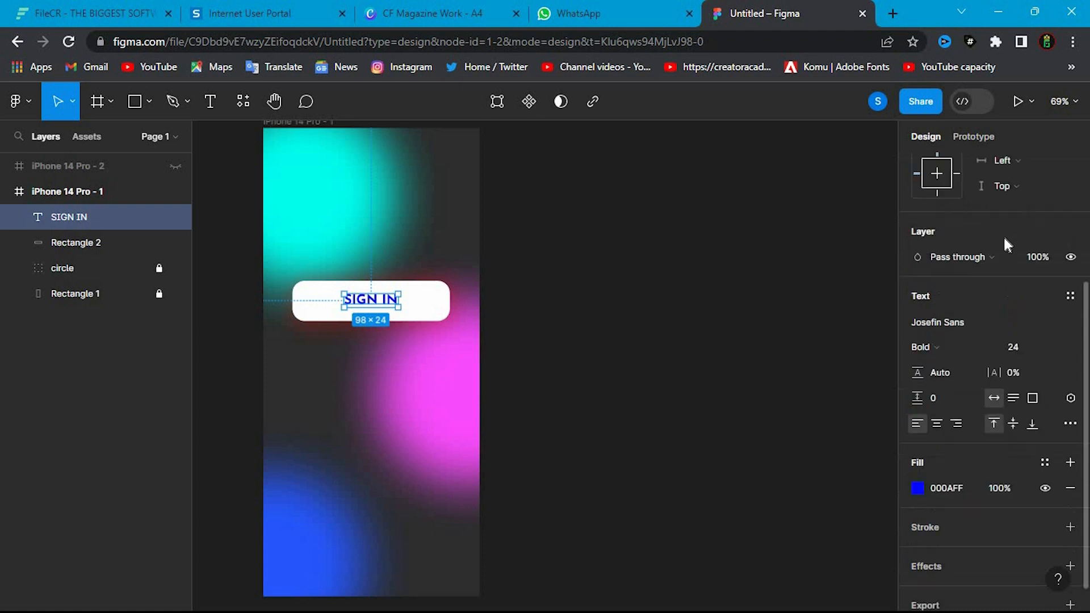
left_click_drag(994, 207, 1000, 207)
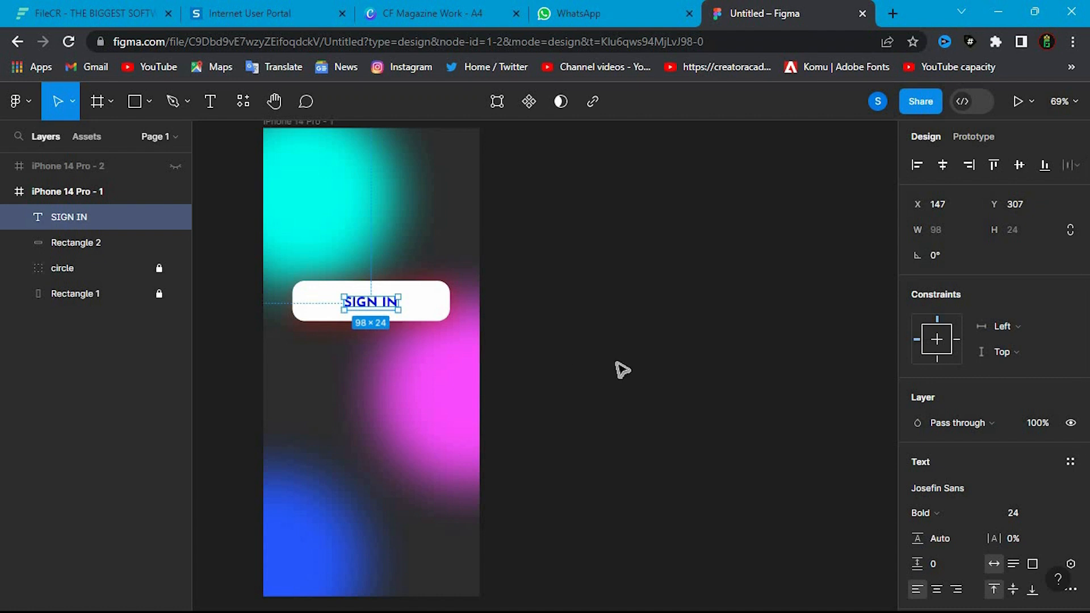
left_click(639, 372)
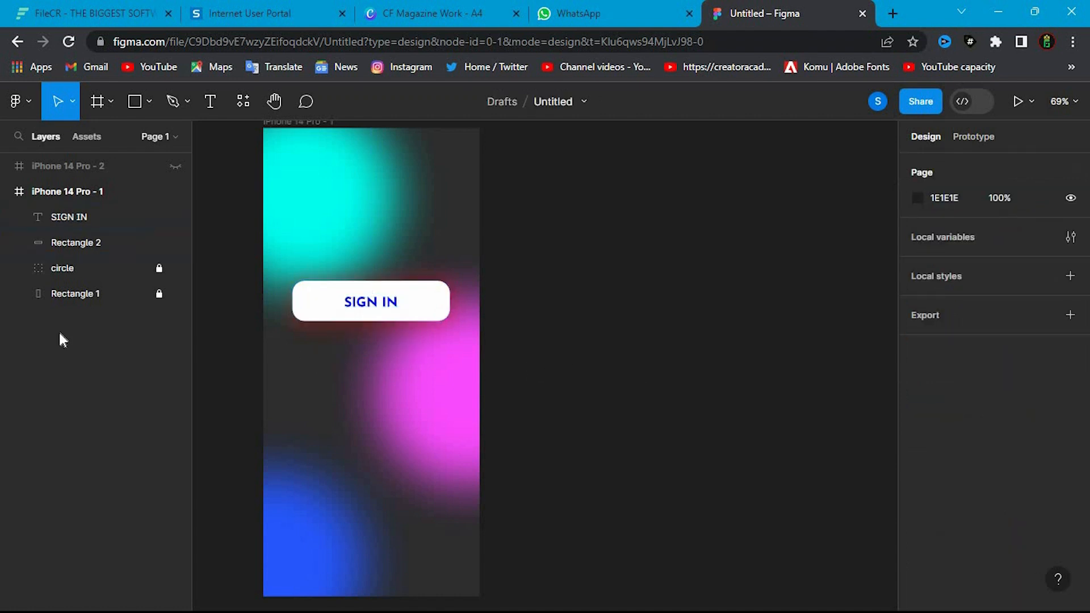
- Group the SIGN IN text with its white rounded rectangle and name the group sign in
left_click(80, 243)
left_click(90, 215, "shift")
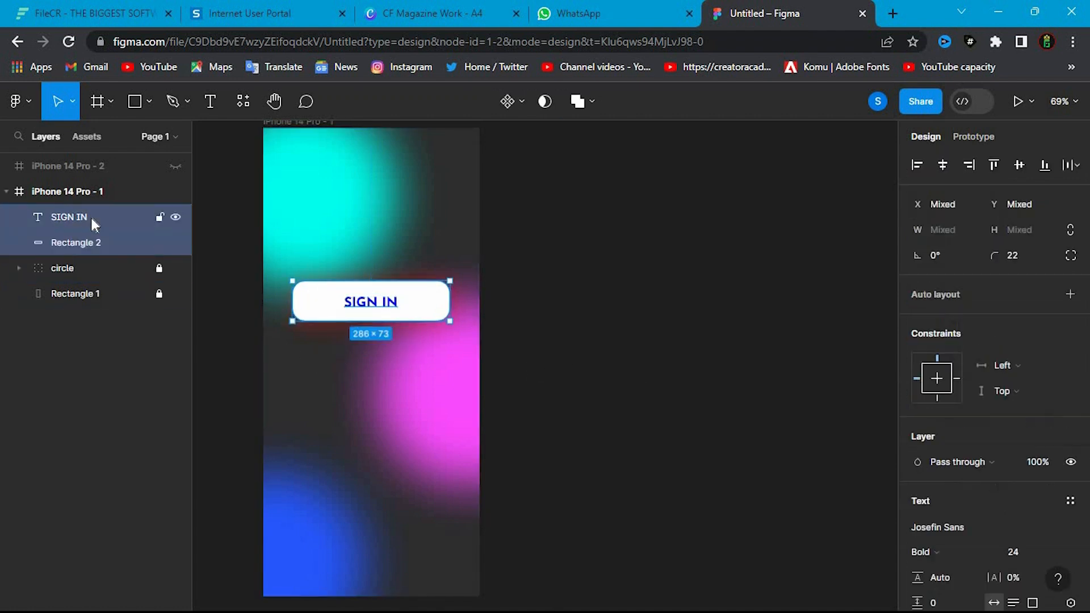
key("ctrl+g")
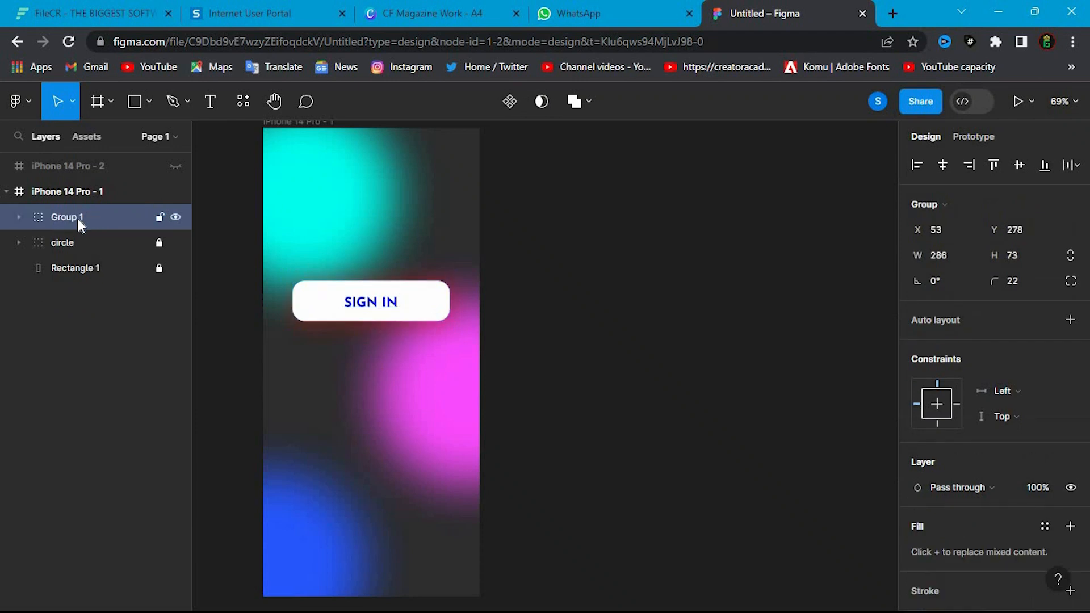
double_click(77, 219)
type("sign in")
key("Return")
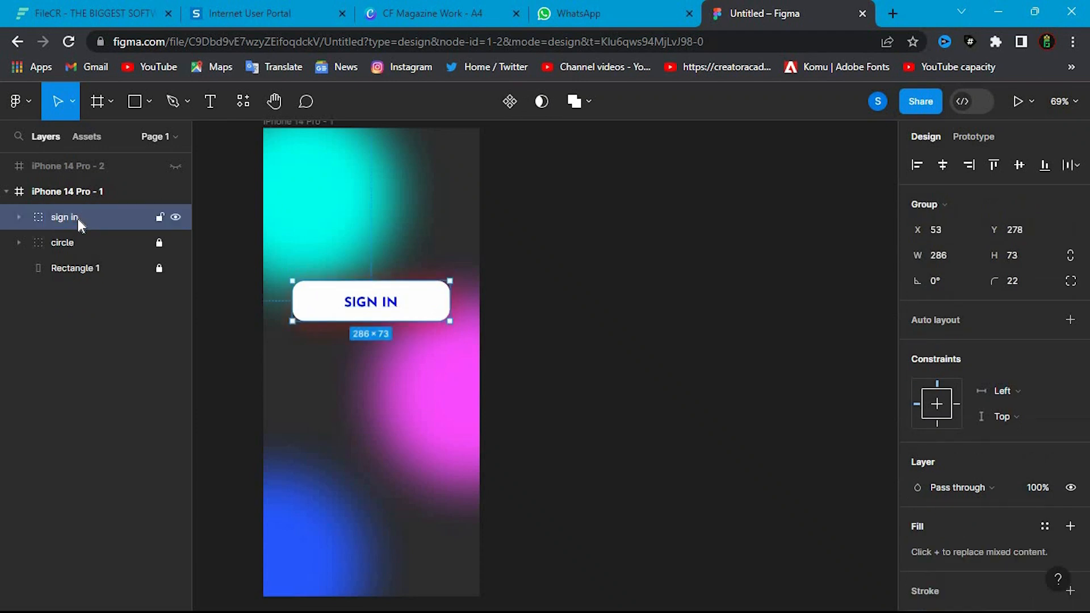
- Duplicate the sign in group as sign up and place the copy below the original button at Y 426
key("ctrl+d")
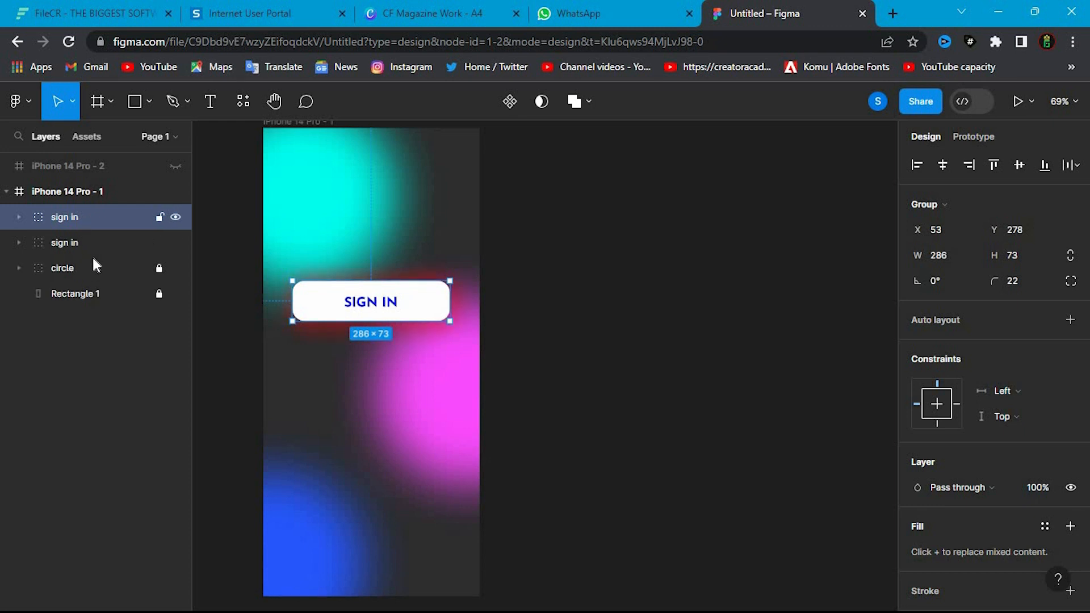
double_click(73, 218)
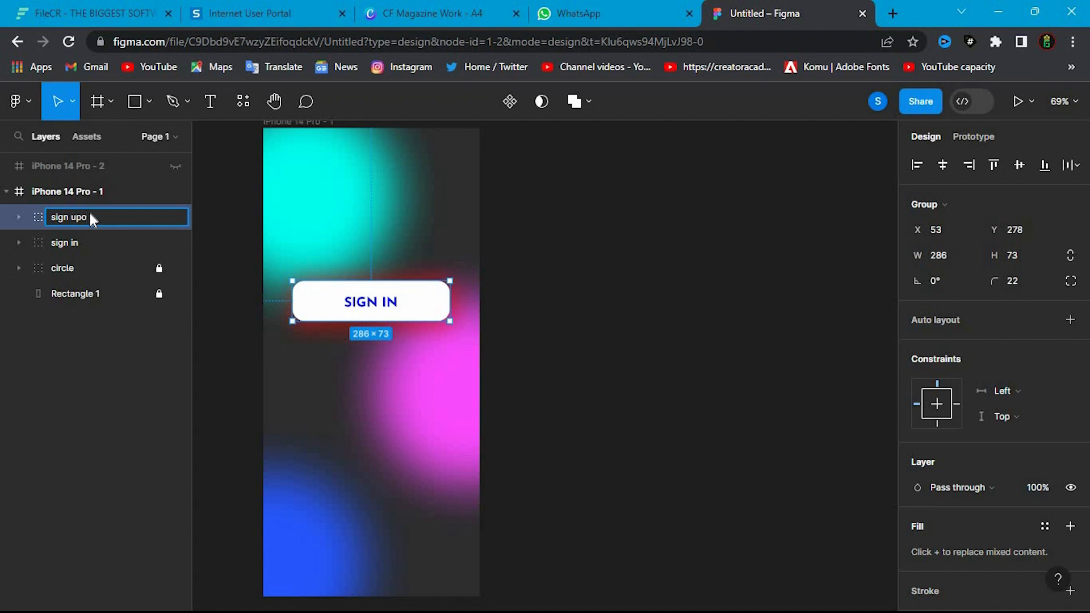
key("Return")
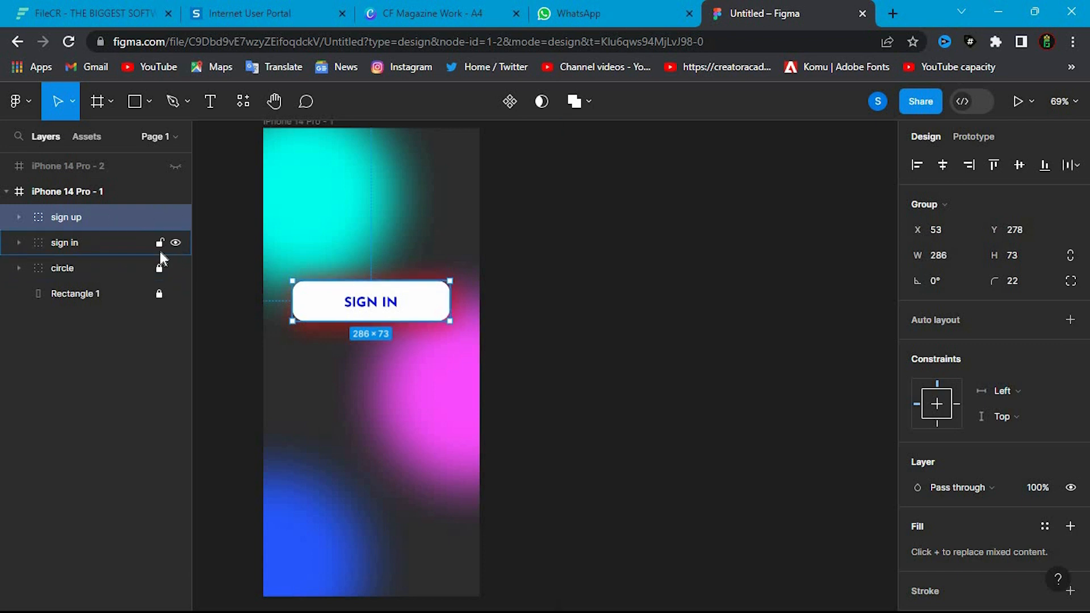
left_click_drag(363, 315, 365, 387)
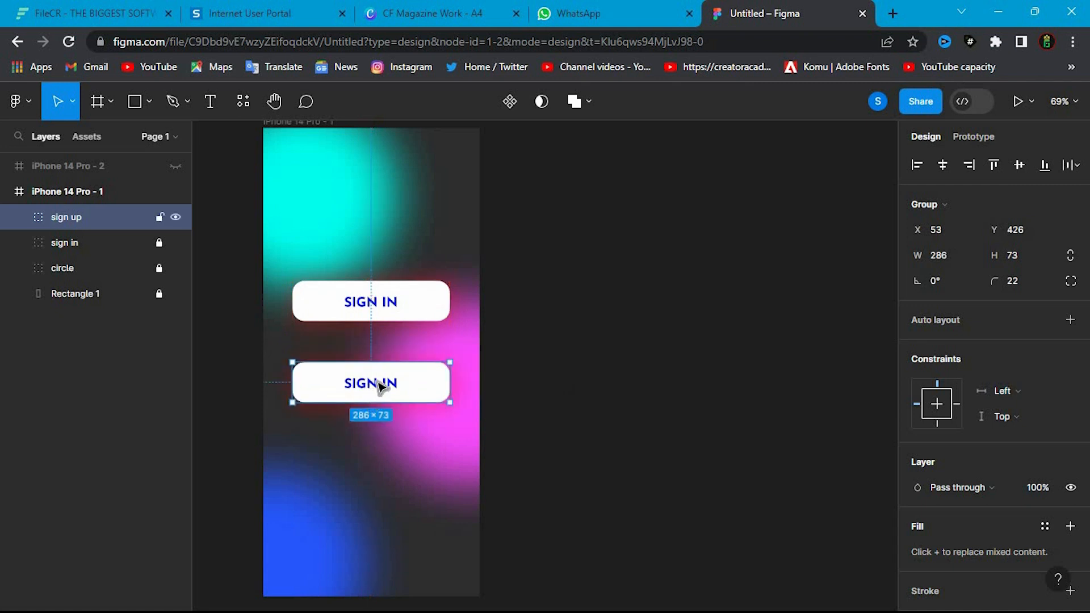
- Change the text on the lower button to SIGN UP
left_click(19, 217)
left_click(87, 242)
double_click(110, 241)
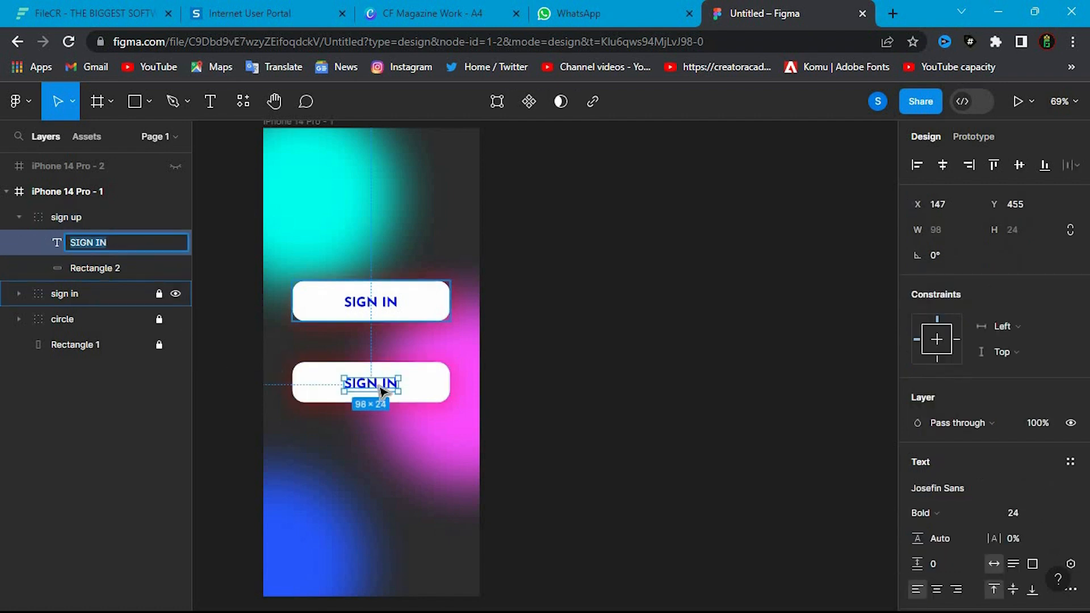
left_click(128, 267)
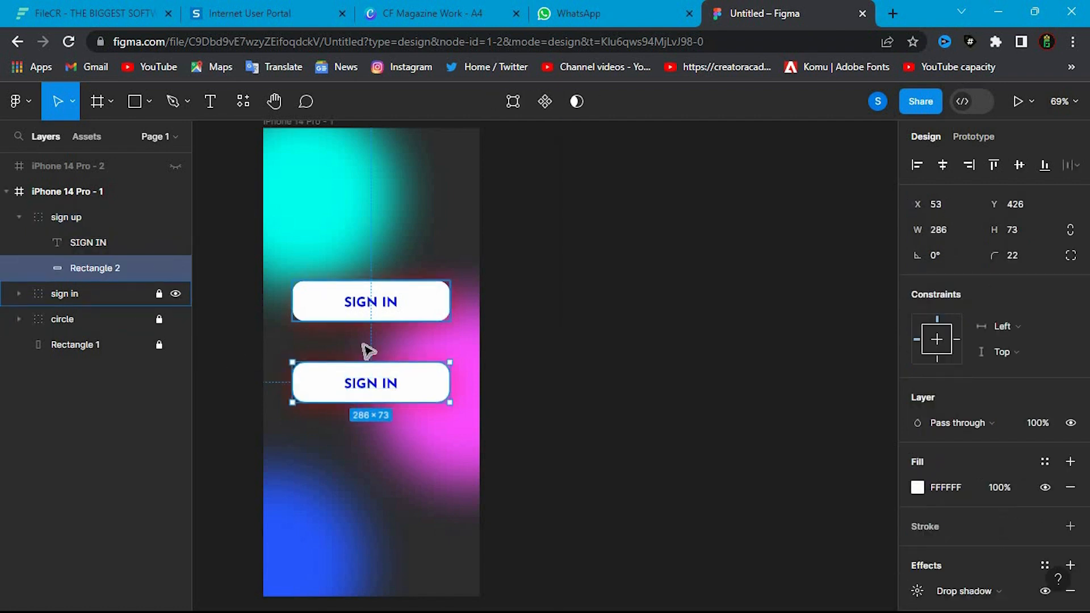
left_click(373, 387)
double_click(388, 386)
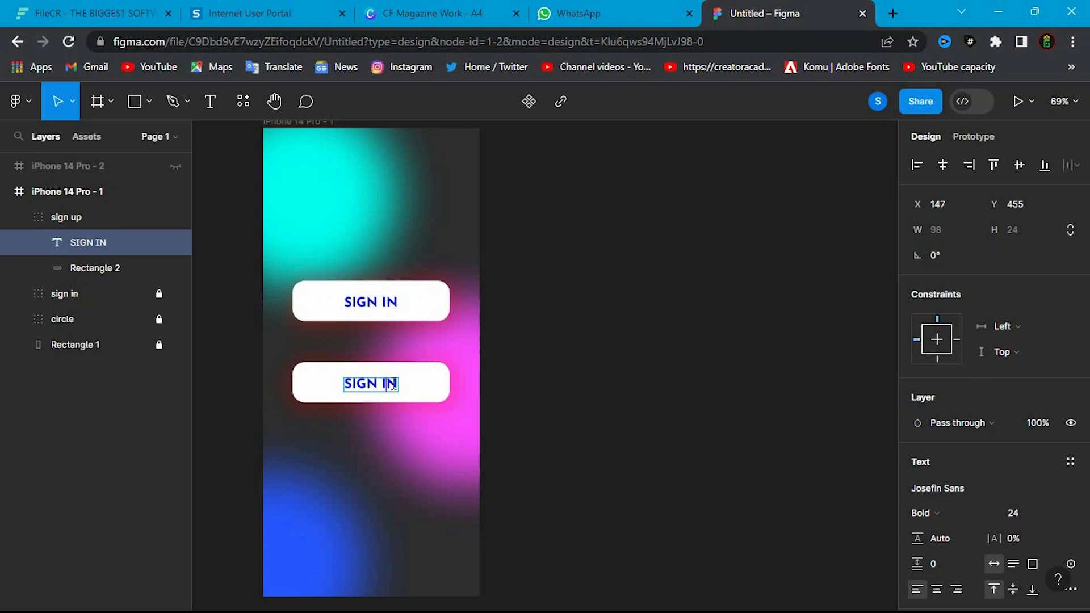
key("BackSpace")
key("BackSpace")
type("uo")
key("BackSpace")
key("BackSpace")
type("UP")
key("Return")
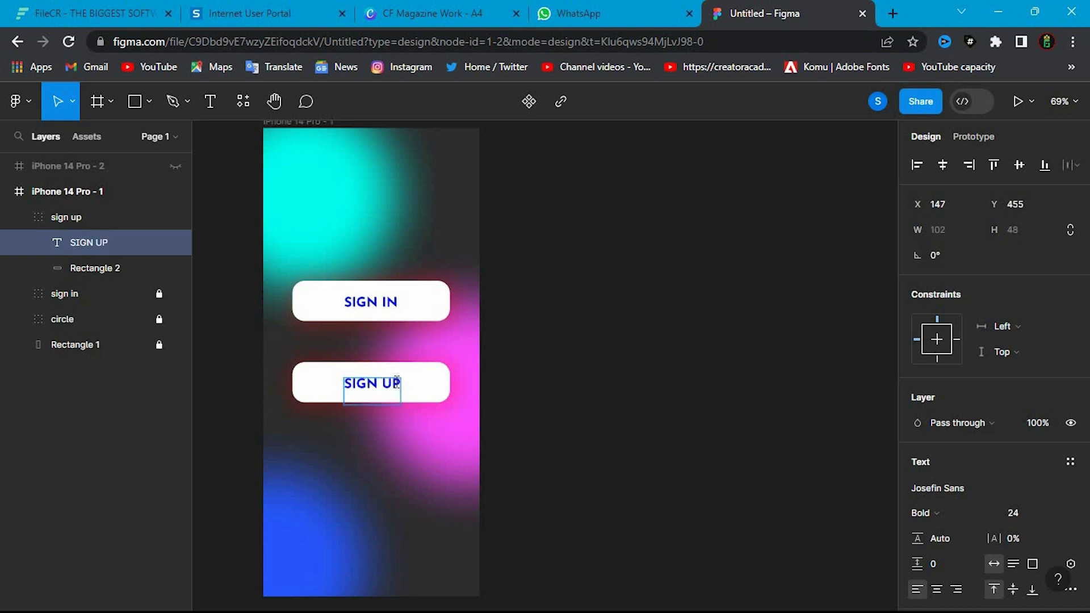
key("BackSpace")
- Change the SIGN UP text's fill colour to red, FF0000
key("ctrl+a")
scroll(949, 471, "down", 4)
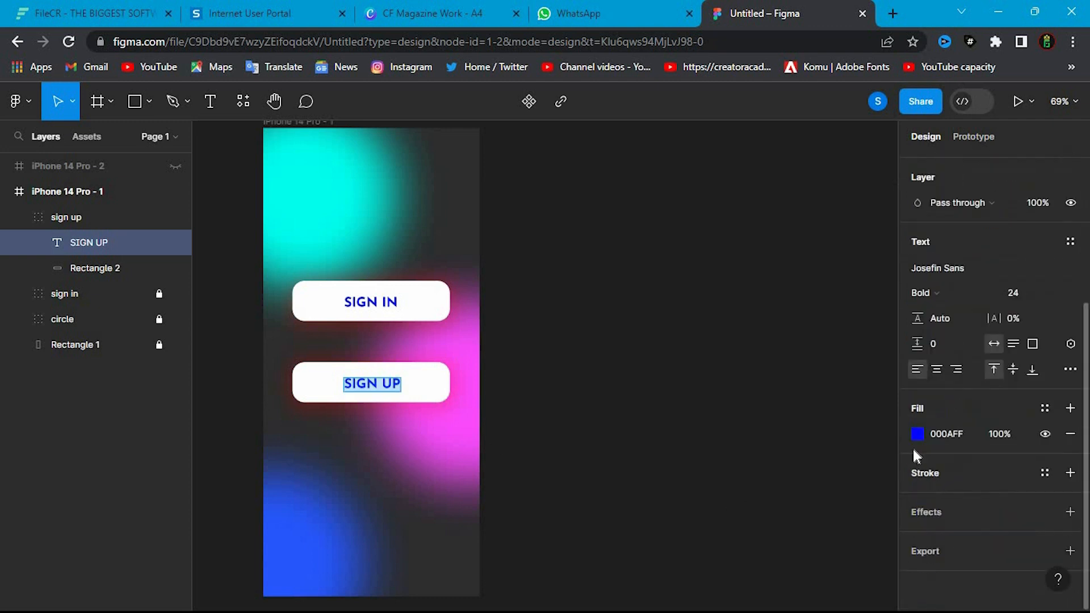
left_click(917, 435)
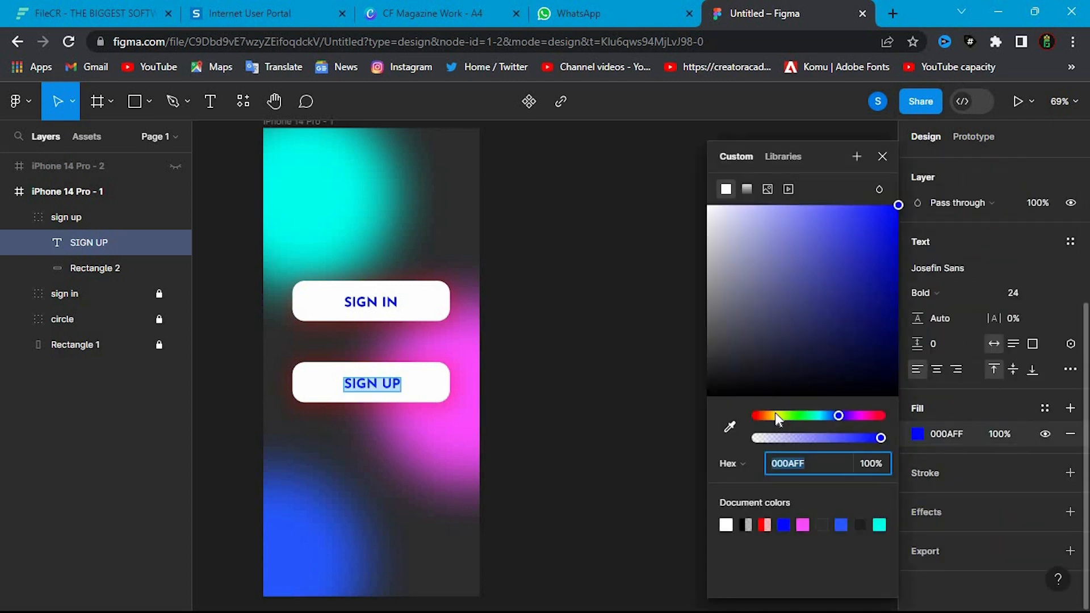
left_click(751, 416)
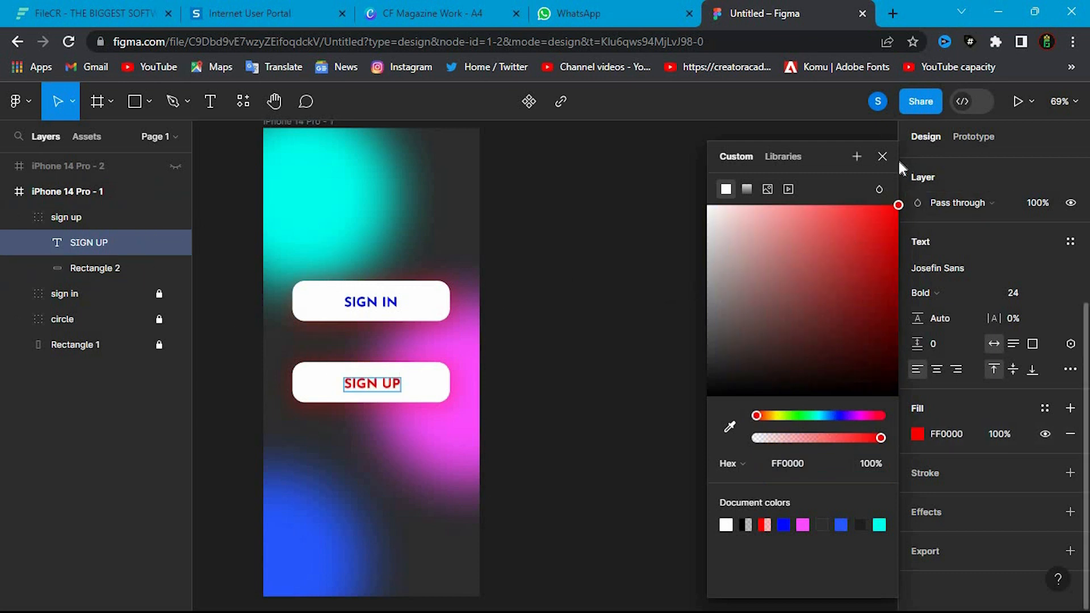
key("Escape")
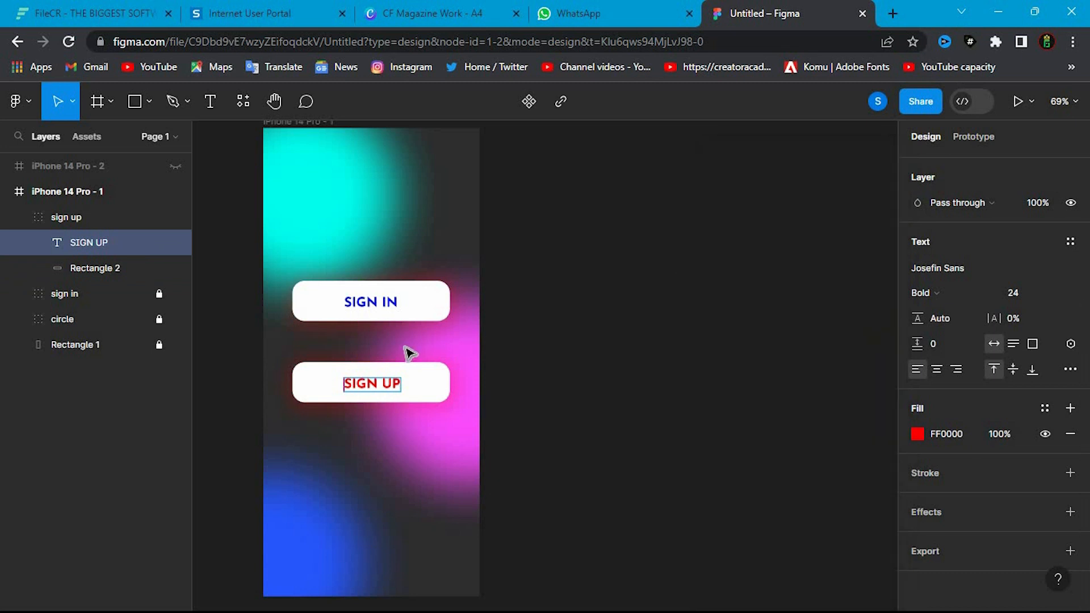
- Add a separate copy of the SIGN UP text to the frame and place it between the two buttons at Y 376
left_click(19, 217)
left_click(70, 378)
key("ctrl+v")
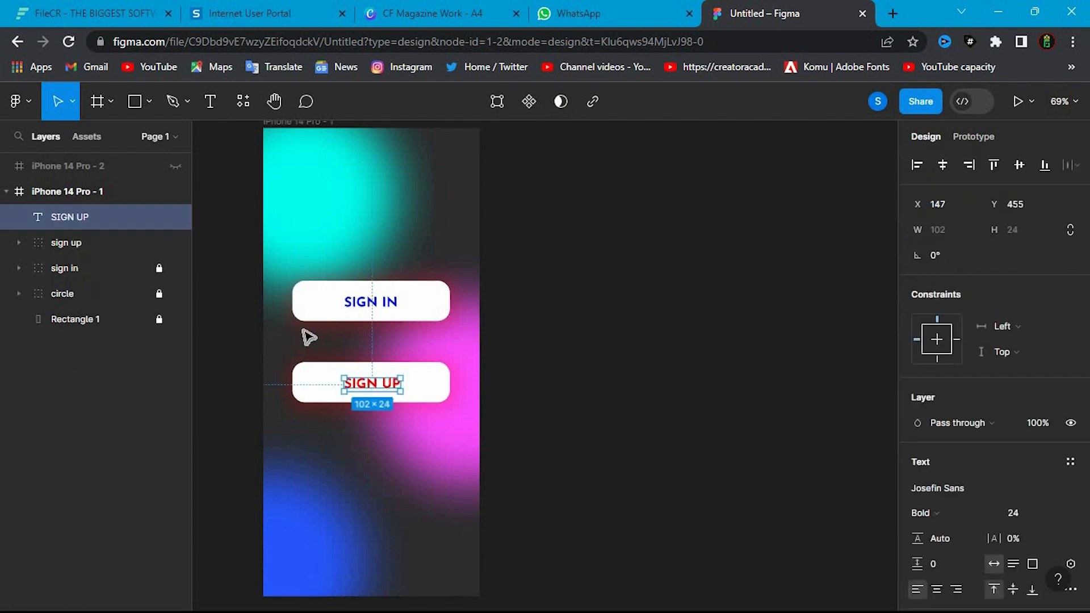
left_click_drag(361, 384, 360, 342)
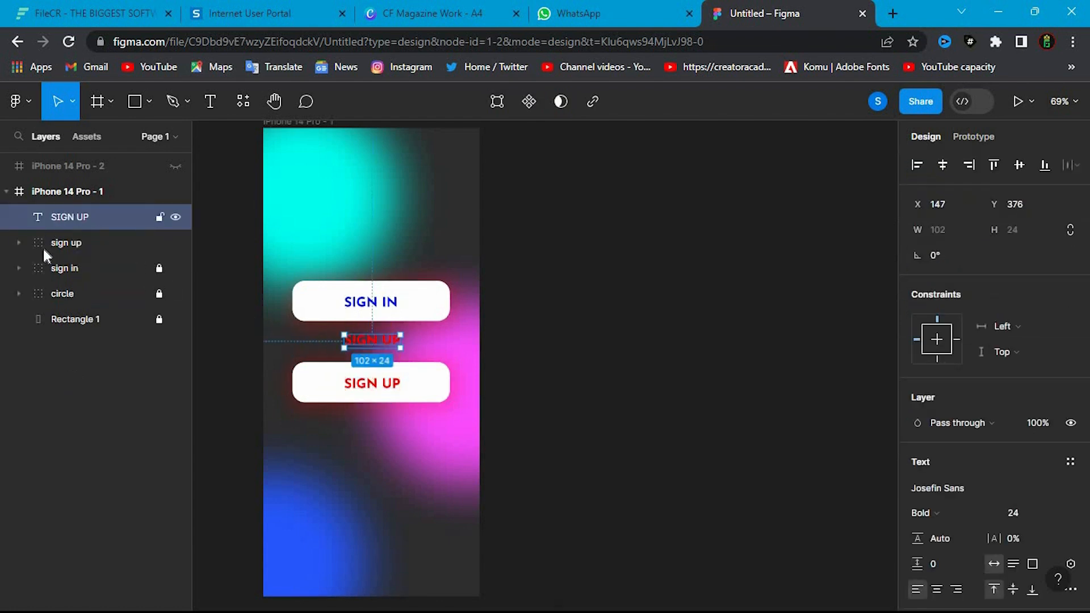
- Replace the copied text between the buttons with (or)
double_click(76, 217)
key("Return")
double_click(362, 342)
double_click(362, 342)
key("ctrl+a")
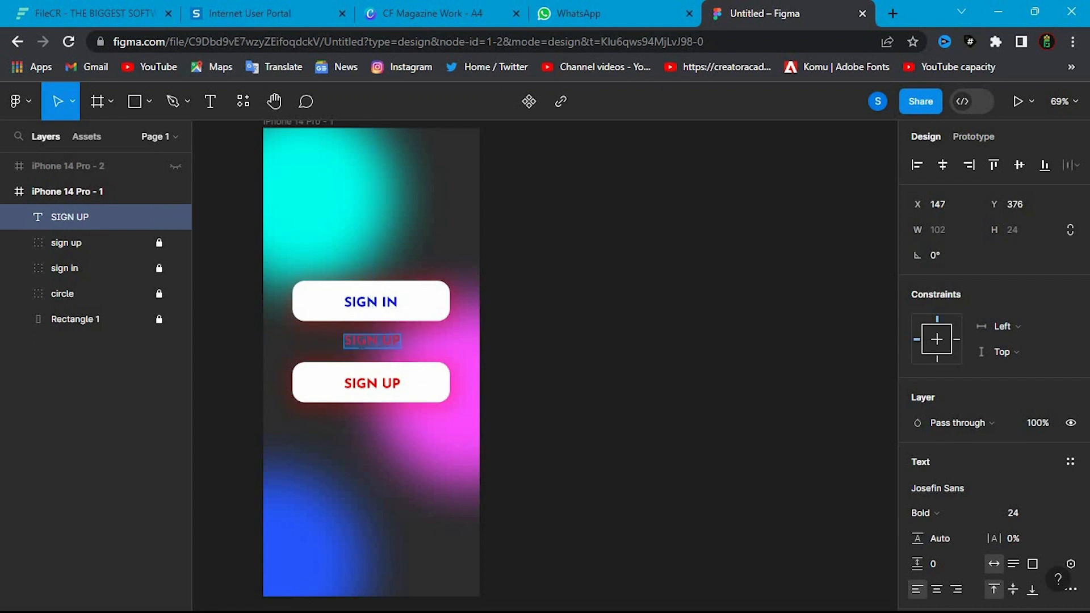
type("(or")
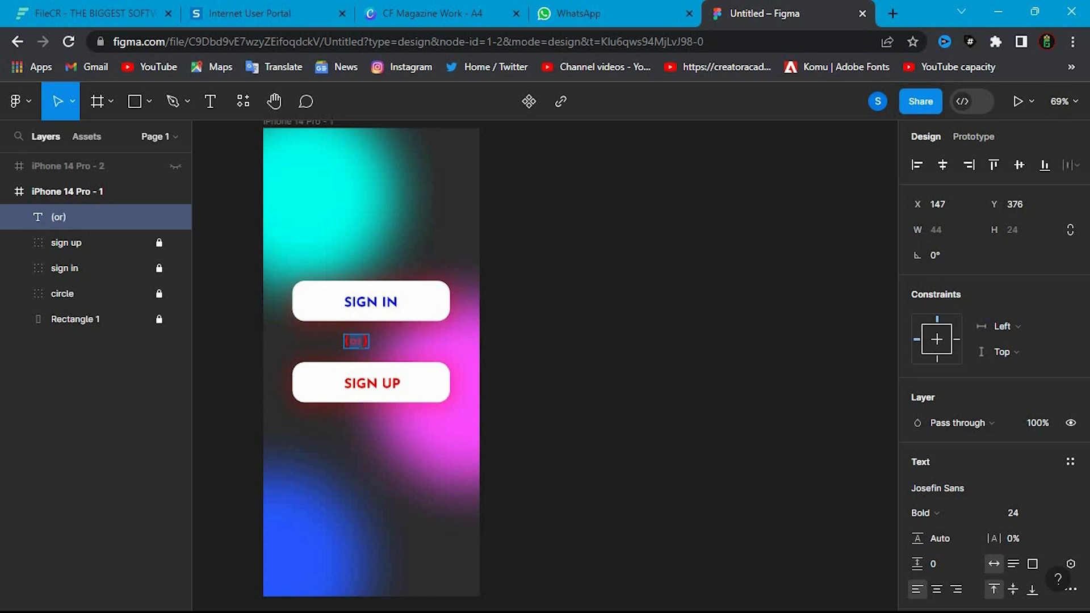
- Change the (or) text's fill colour to white, FFFFFF
scroll(948, 425, "down", 4)
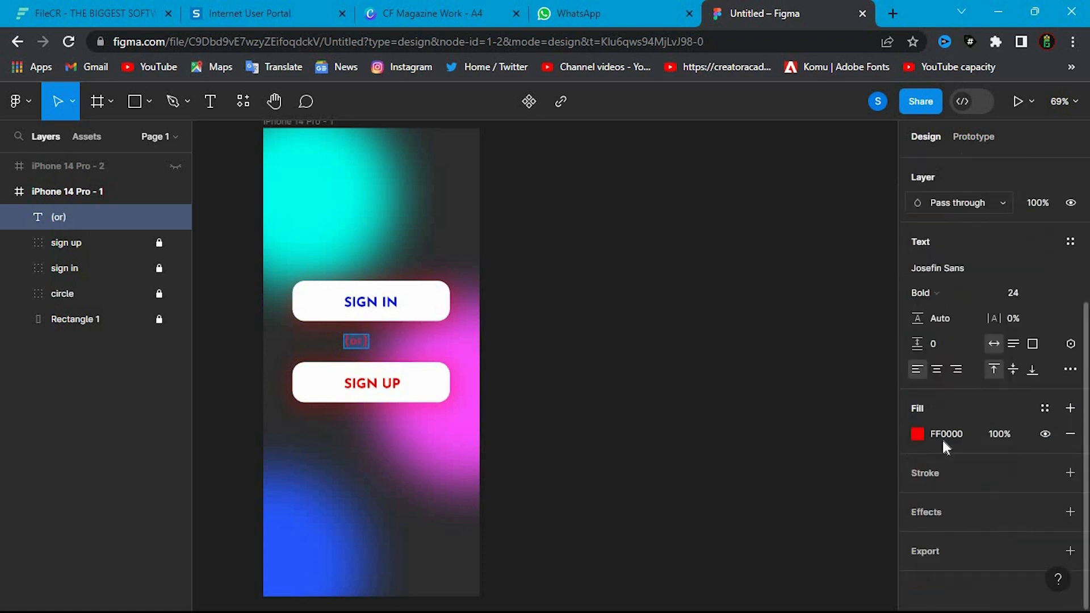
left_click(922, 436)
type("FFFFFF")
key("Return")
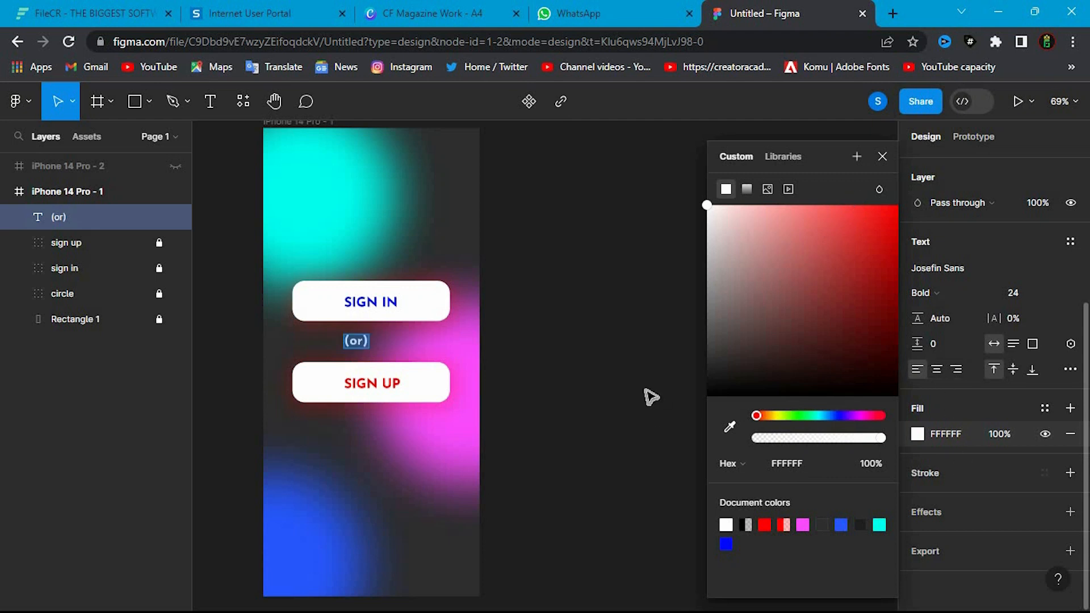
- Centre the (or) text horizontally between the SIGN IN and SIGN UP buttons at X 174
left_click(301, 349)
left_click_drag(353, 353, 373, 348)
left_click(568, 346)
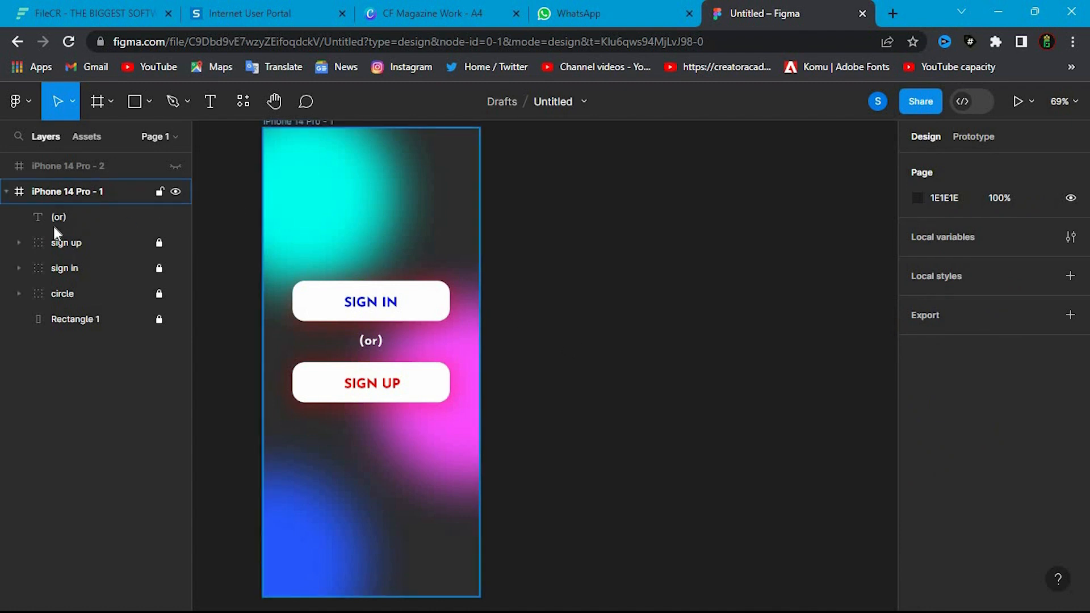
- Unlock the sign up and sign in groups and move them together with the (or) text slightly down the frame
left_click_drag(308, 219, 475, 580)
left_click_drag(368, 442, 368, 442)
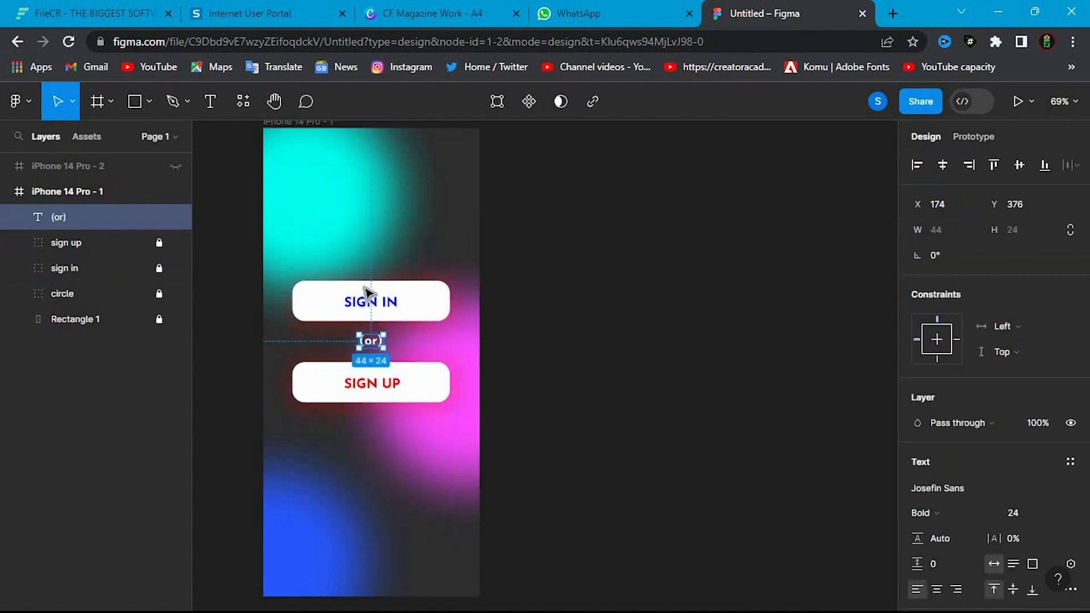
left_click(159, 242)
left_click(159, 269)
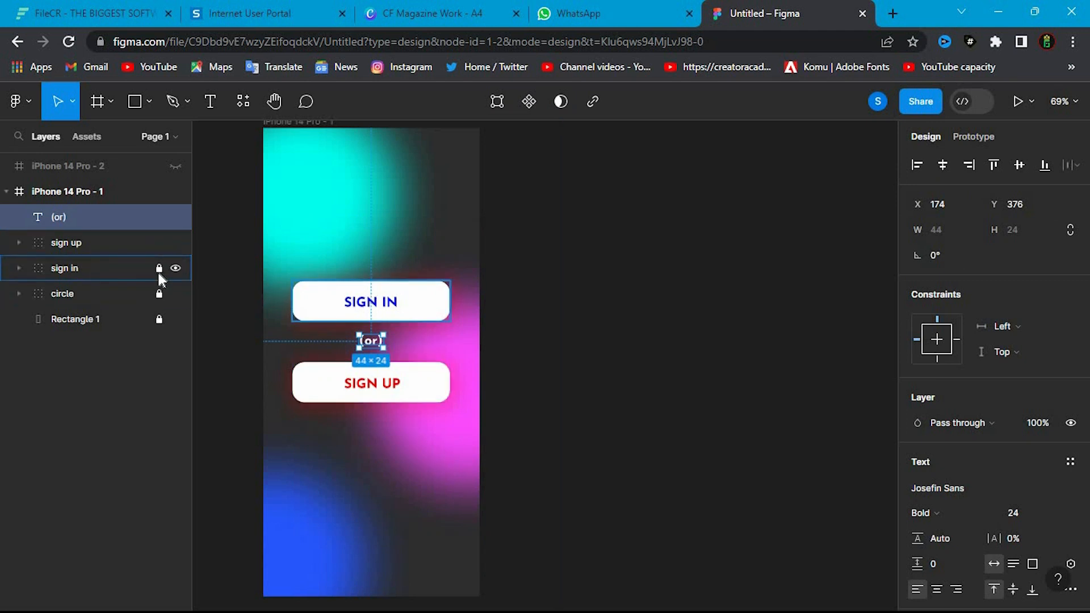
left_click_drag(262, 247, 458, 484)
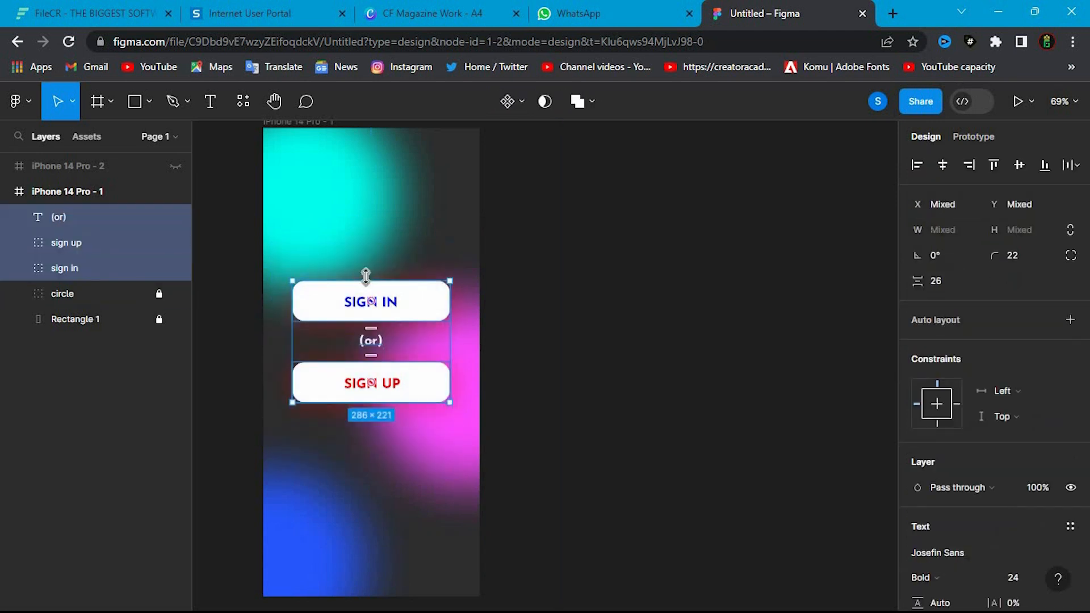
left_click_drag(381, 332, 431, 352)
left_click(620, 326)
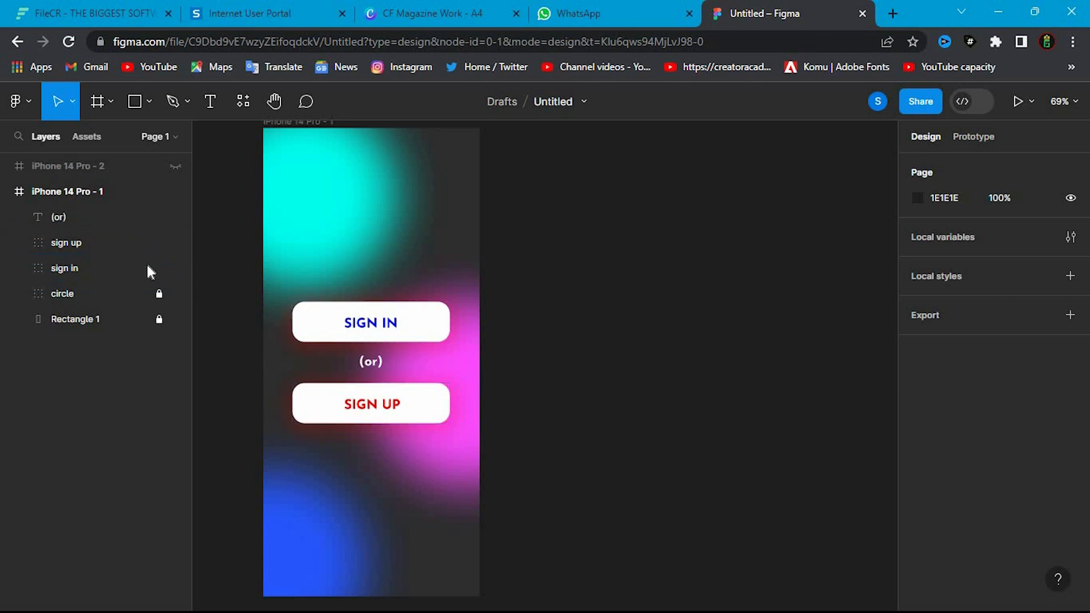
- Lock the sign in group, the sign up group and the (or) text layer
left_click(160, 293)
left_click(159, 242)
left_click(159, 217)
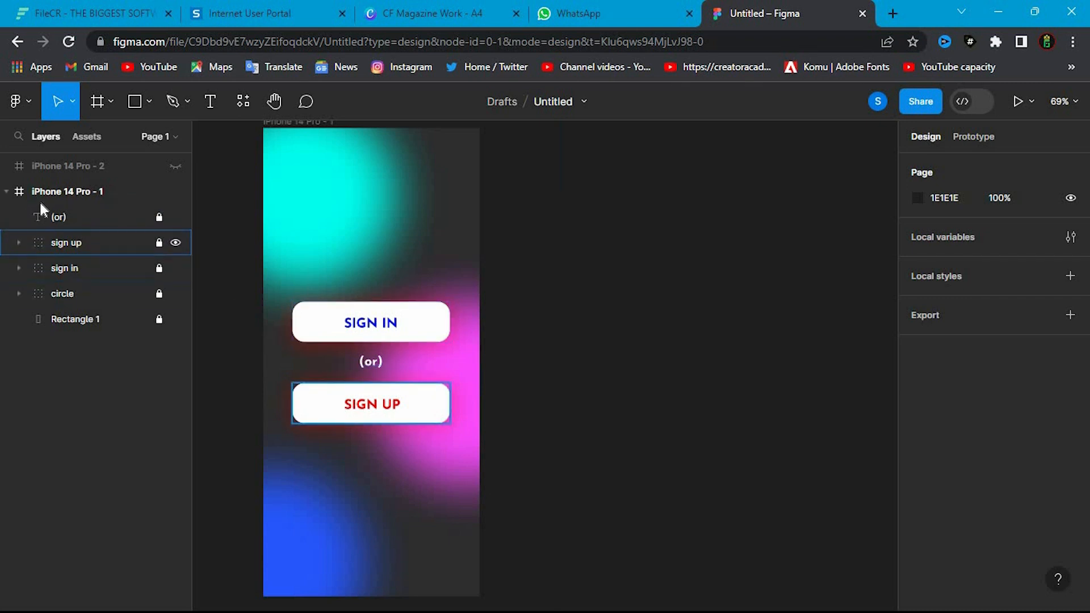
left_click(6, 193)
left_click(73, 192)
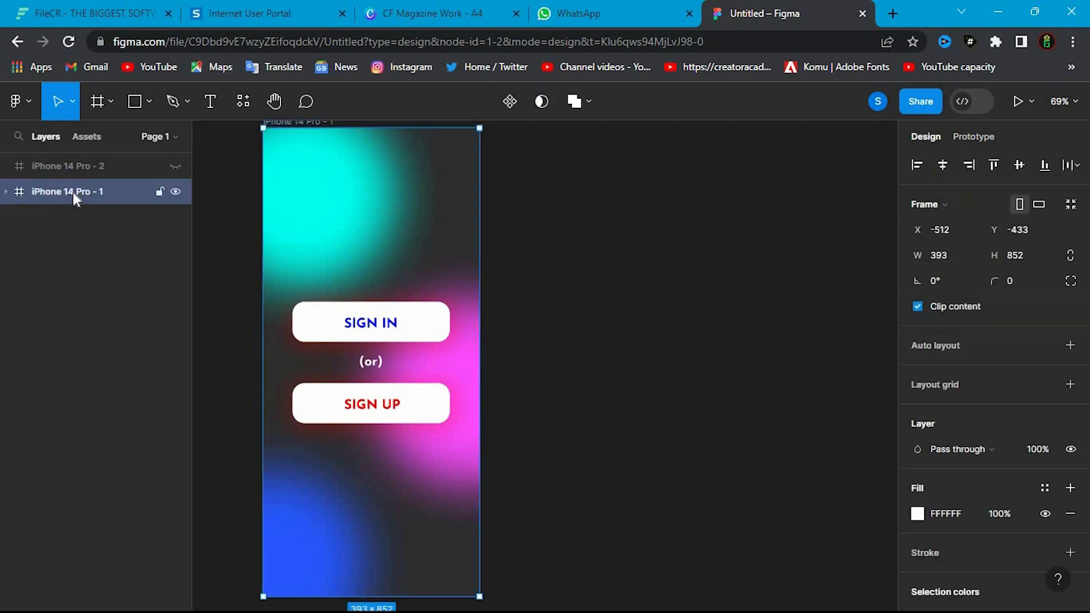
left_click(79, 232)
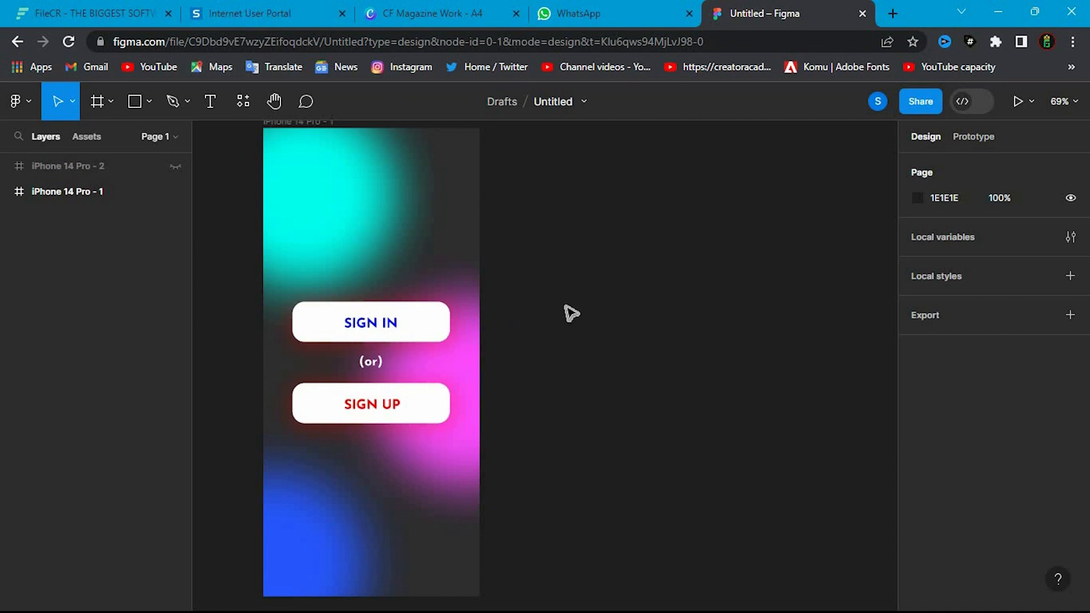
scroll(567, 311, "up", 1)
scroll(569, 312, "down", 2)
scroll(562, 309, "up", 2)
scroll(562, 309, "down", 2)
scroll(565, 310, "up", 1)
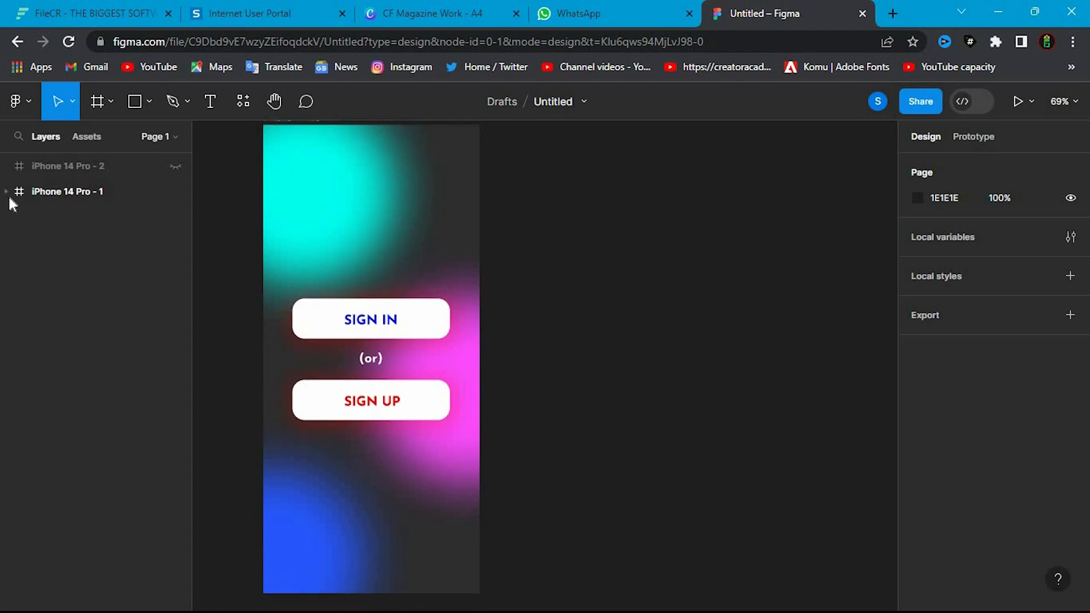
left_click(7, 191)
left_click(114, 325)
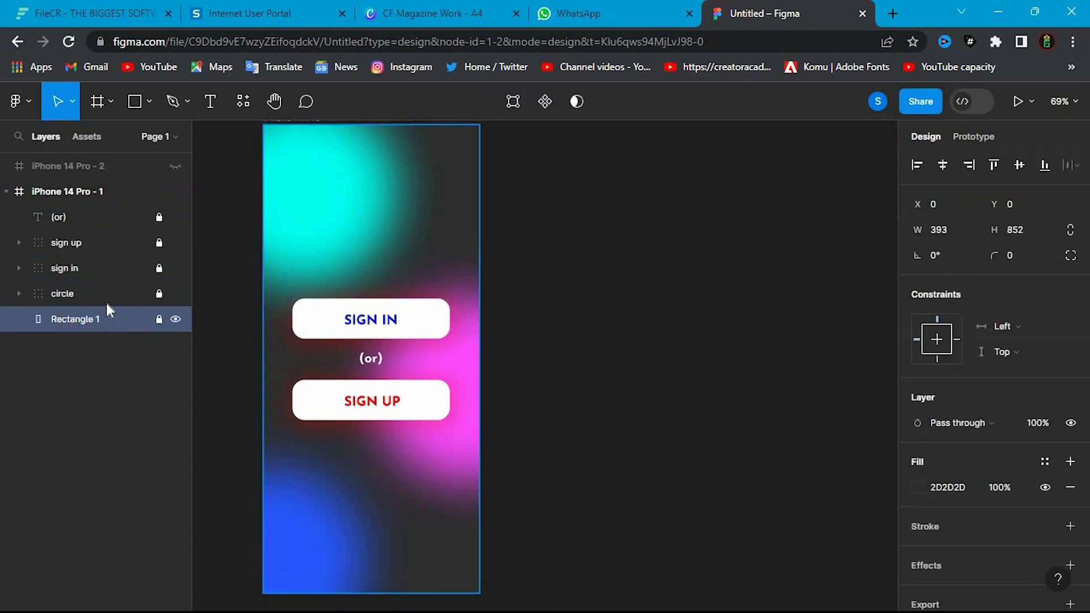
left_click(106, 304, "shift")
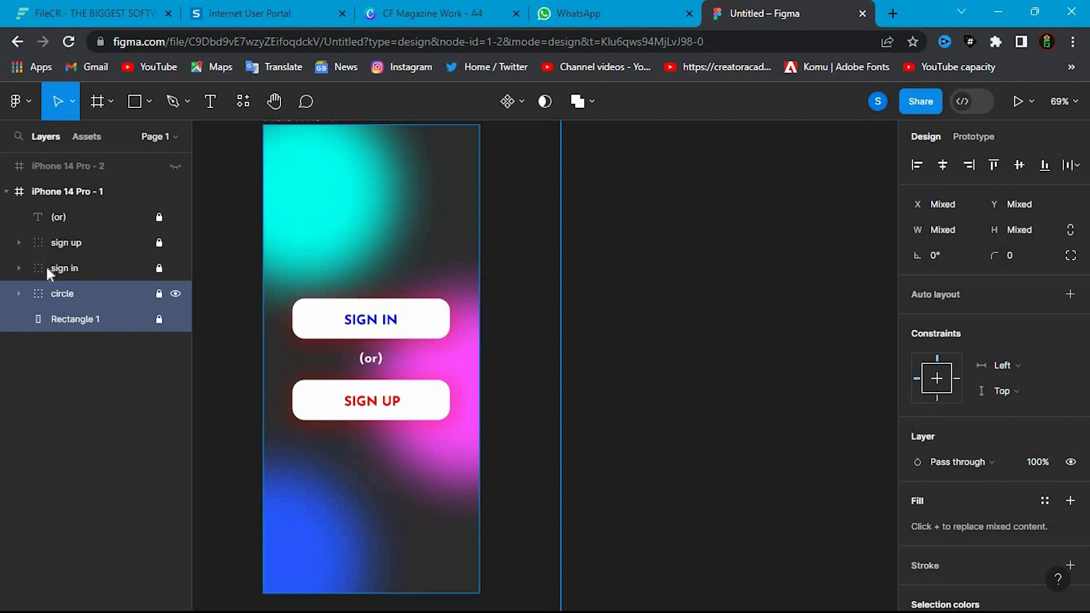
key("Escape")
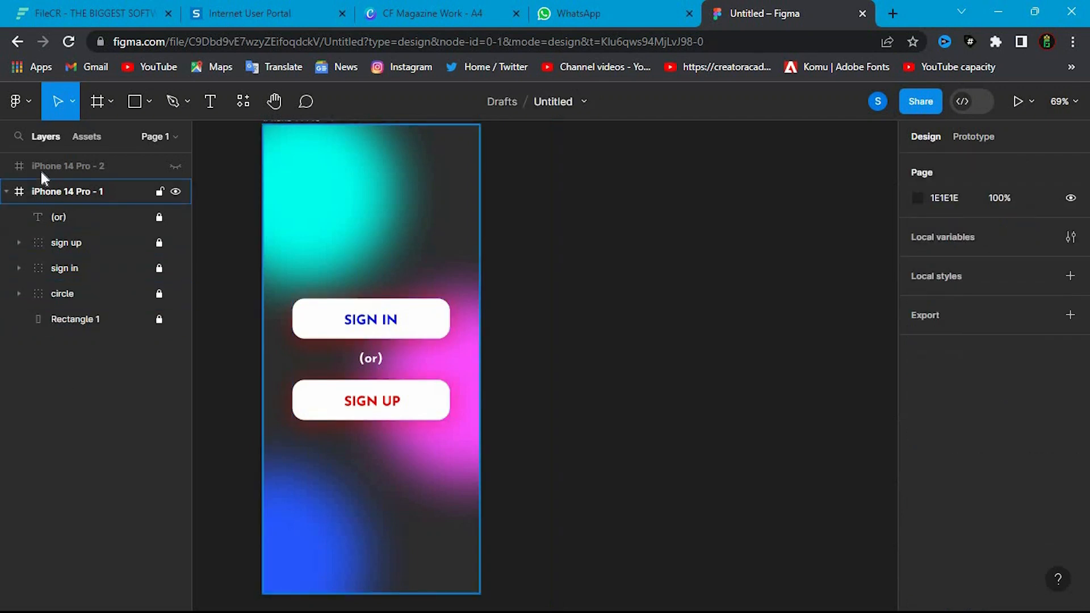
- Show the iPhone 14 Pro - 2 frame, paste the copied circle group and Rectangle 1 background into it, and collapse both frames' layers
left_click(45, 166)
left_click(174, 166)
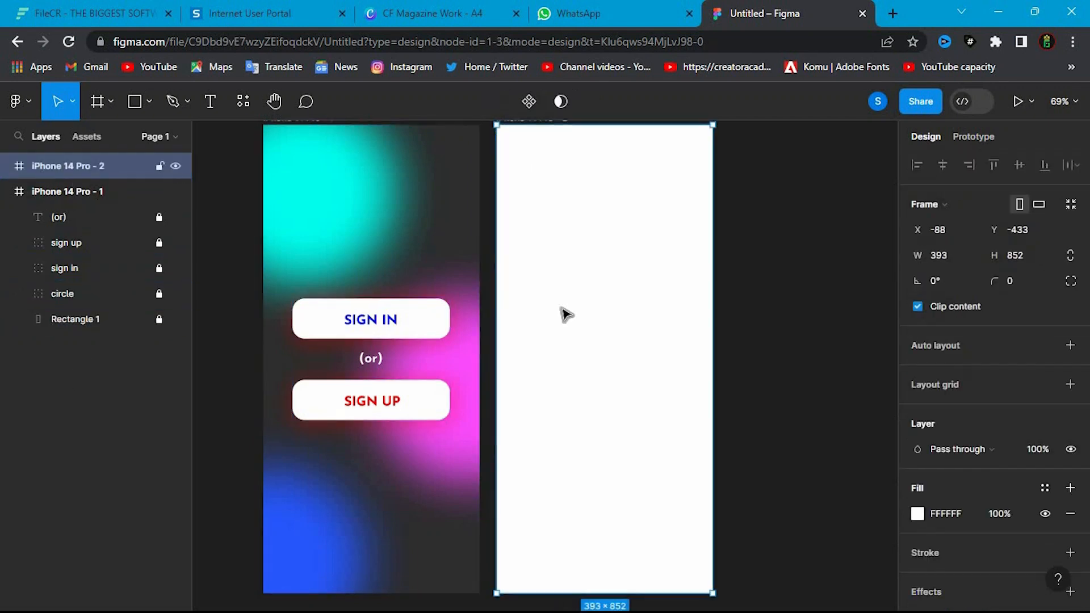
key("ctrl+v")
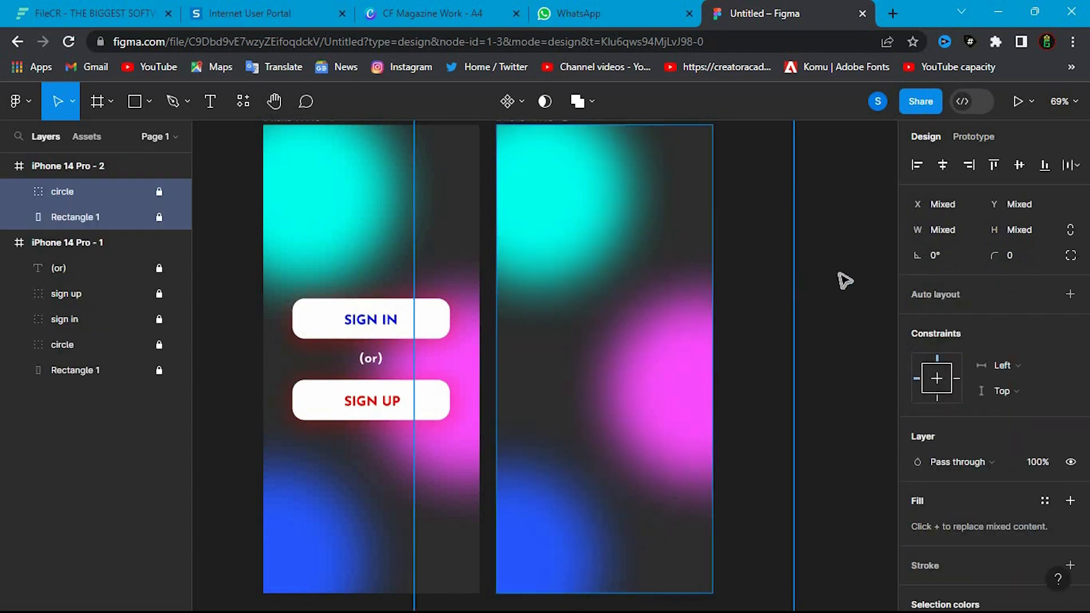
left_click(215, 238)
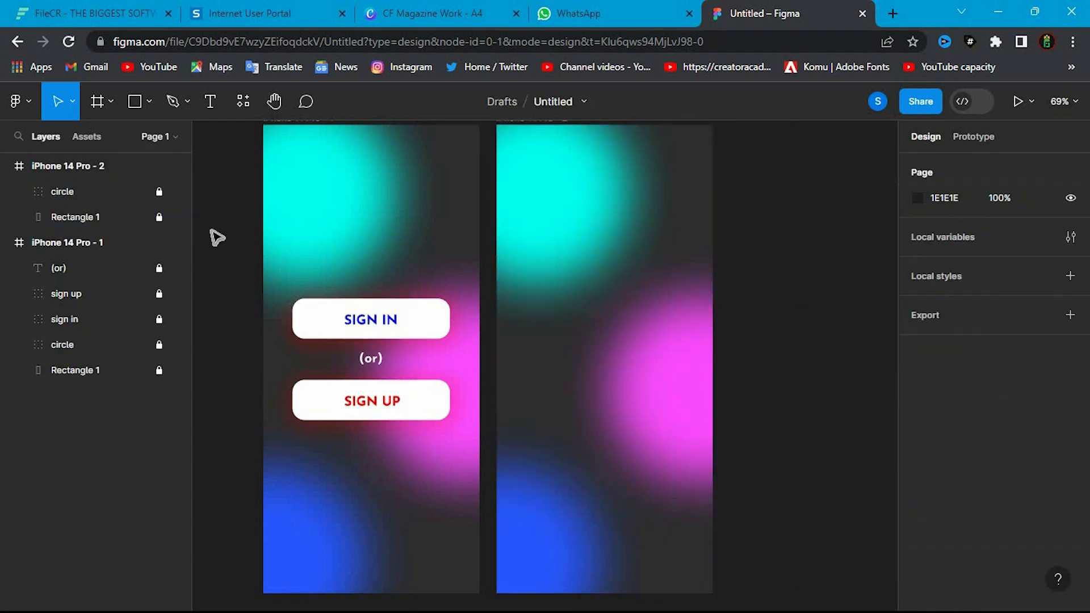
left_click(6, 242)
left_click(6, 166)
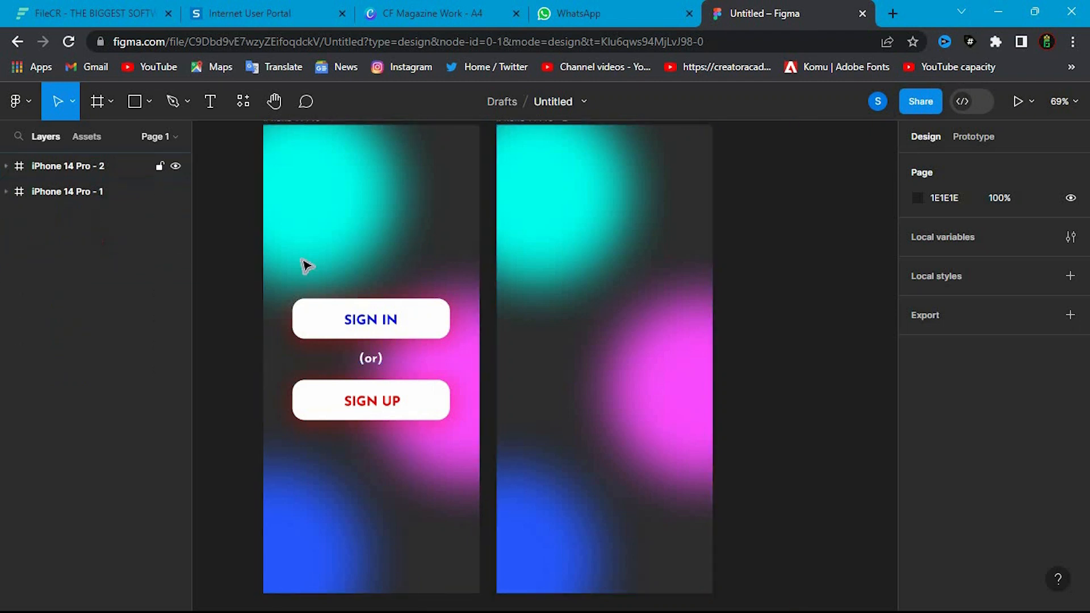
- Draw a rectangle about 319 by 506 in the iPhone 14 Pro - 2 frame and place it at about X 45, Y 173
left_click(152, 101)
left_click(113, 158)
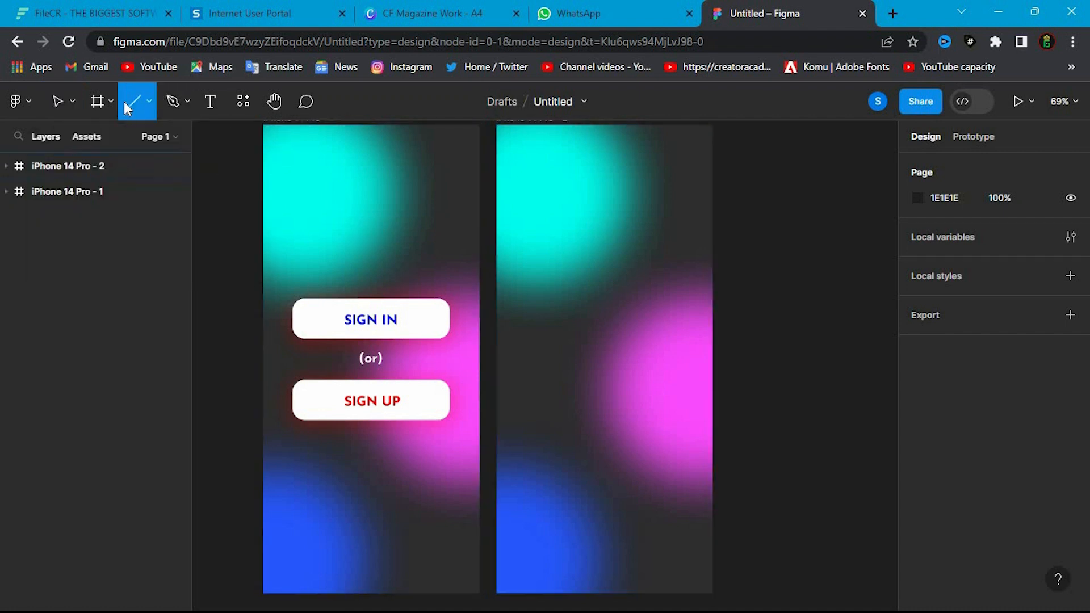
left_click(149, 102)
left_click(151, 139)
left_click_drag(518, 204, 694, 481)
left_click_drag(608, 327, 611, 344)
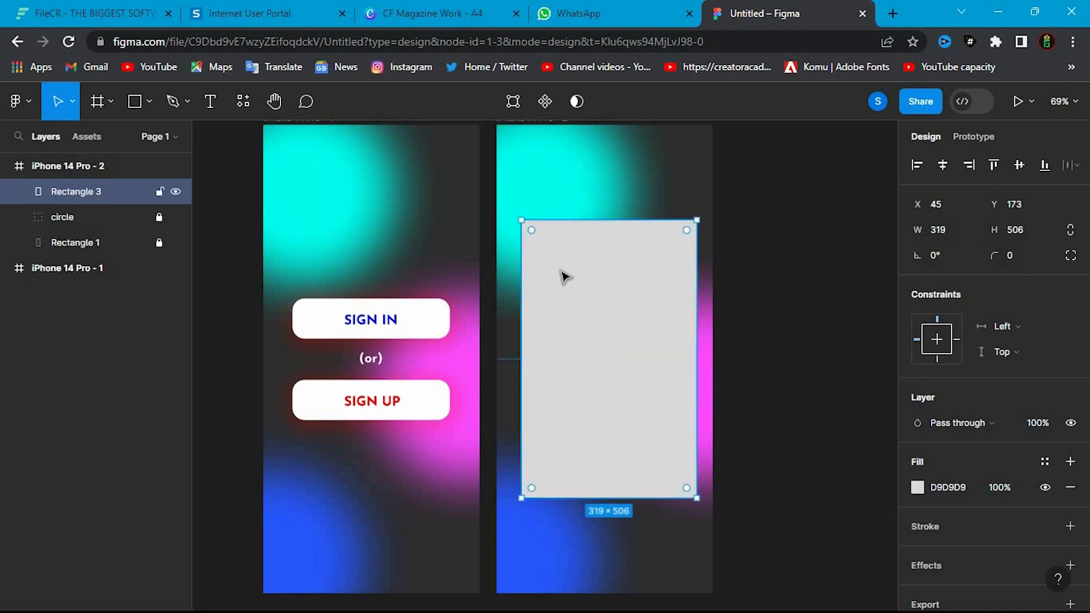
- Round the new rectangle's corners to a radius of about 29 and set its fill to white, FFFFFF
left_click_drag(532, 231, 542, 242)
left_click_drag(542, 243, 681, 304)
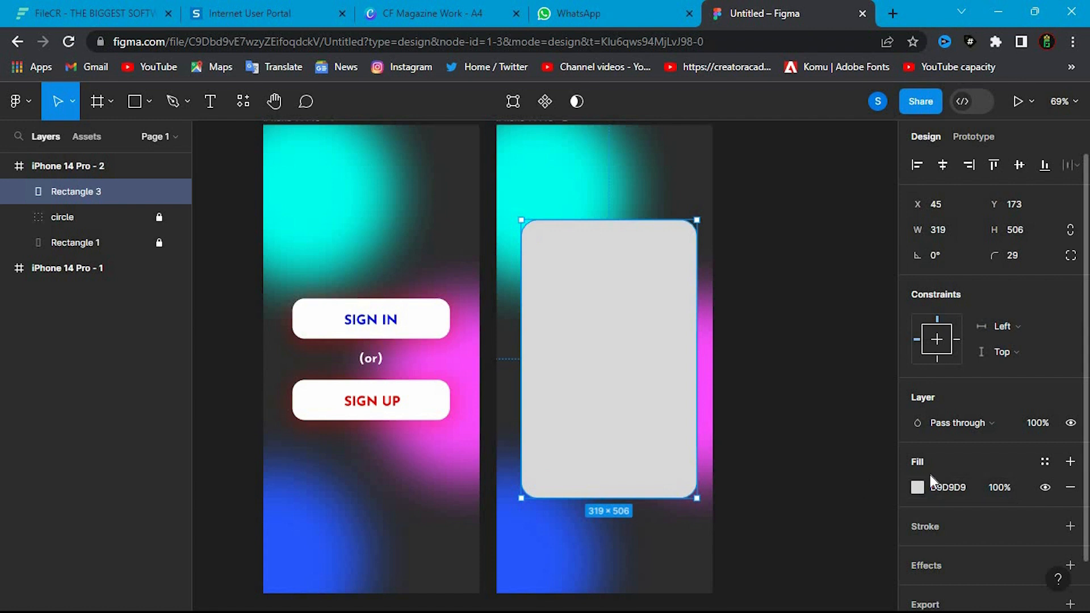
left_click(917, 487)
left_click_drag(755, 227, 688, 189)
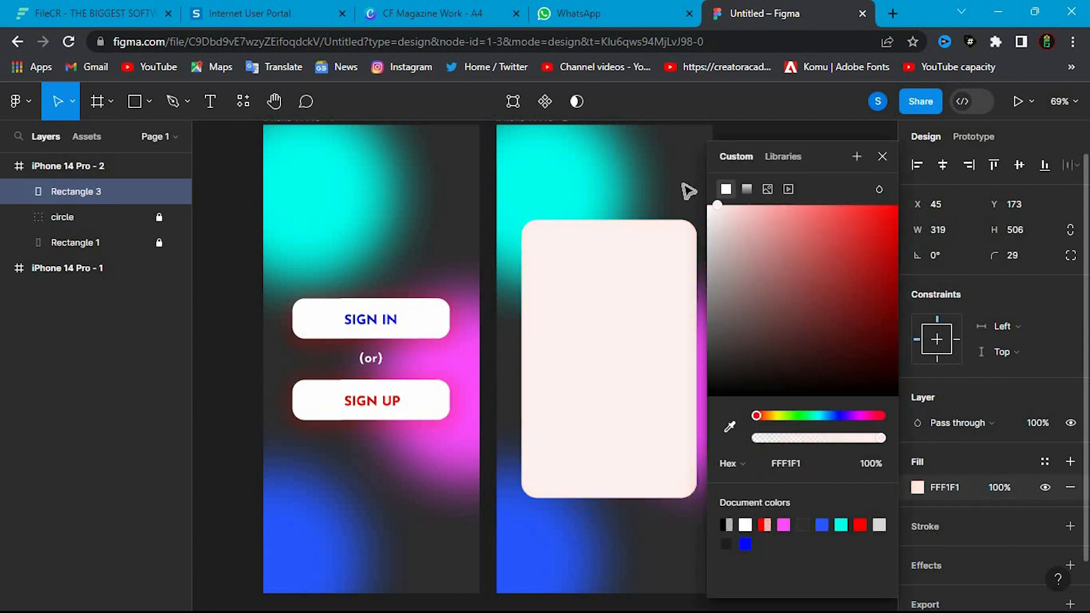
left_click(882, 157)
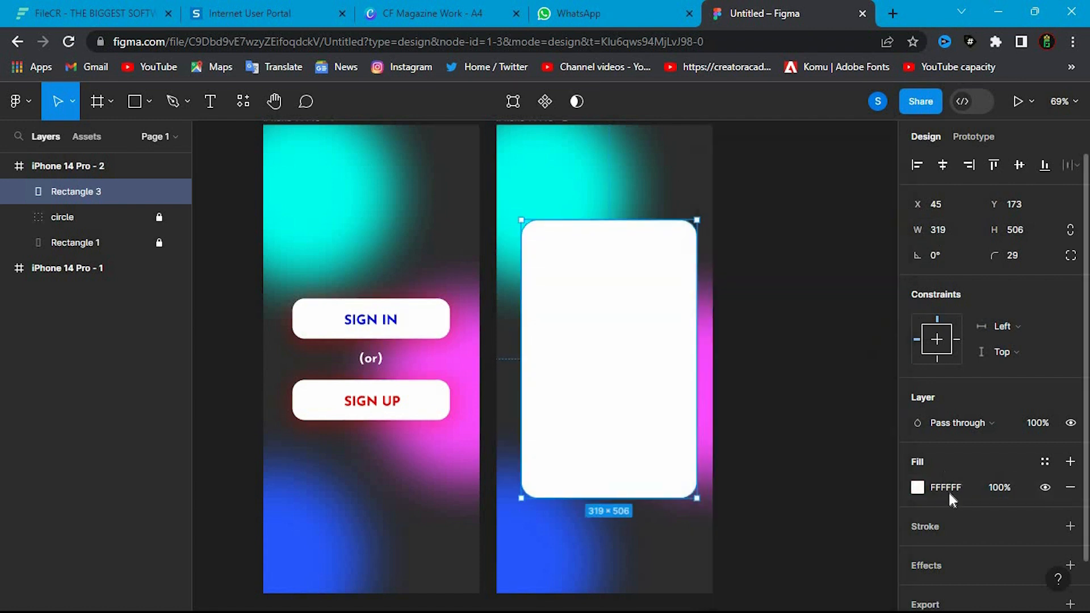
- Add a drop shadow effect to the white card and set its X offset to 4
scroll(972, 501, "down", 1)
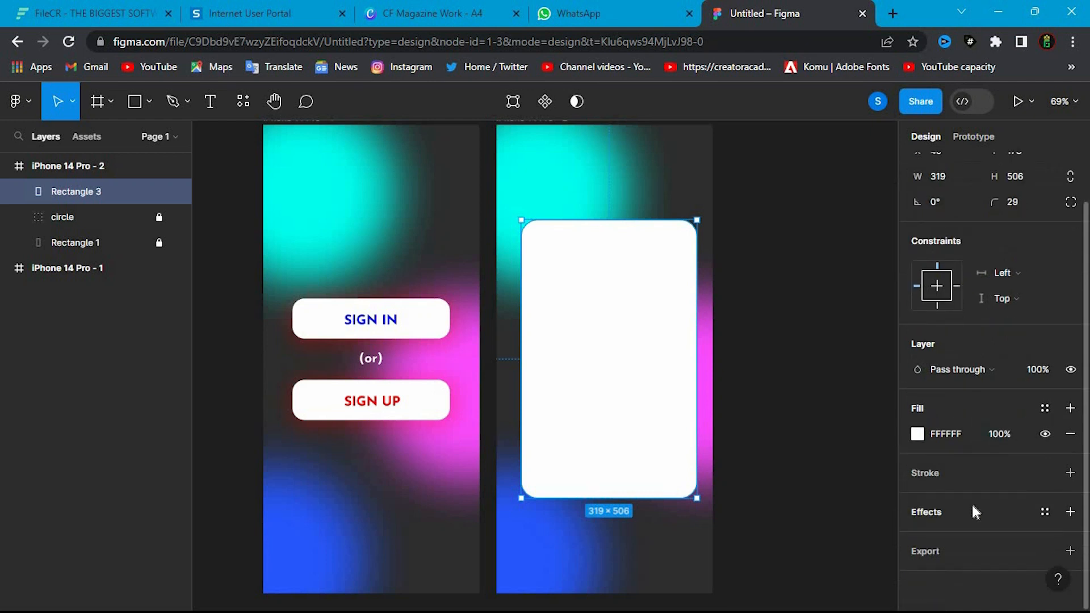
left_click(941, 505)
scroll(949, 521, "down", 1)
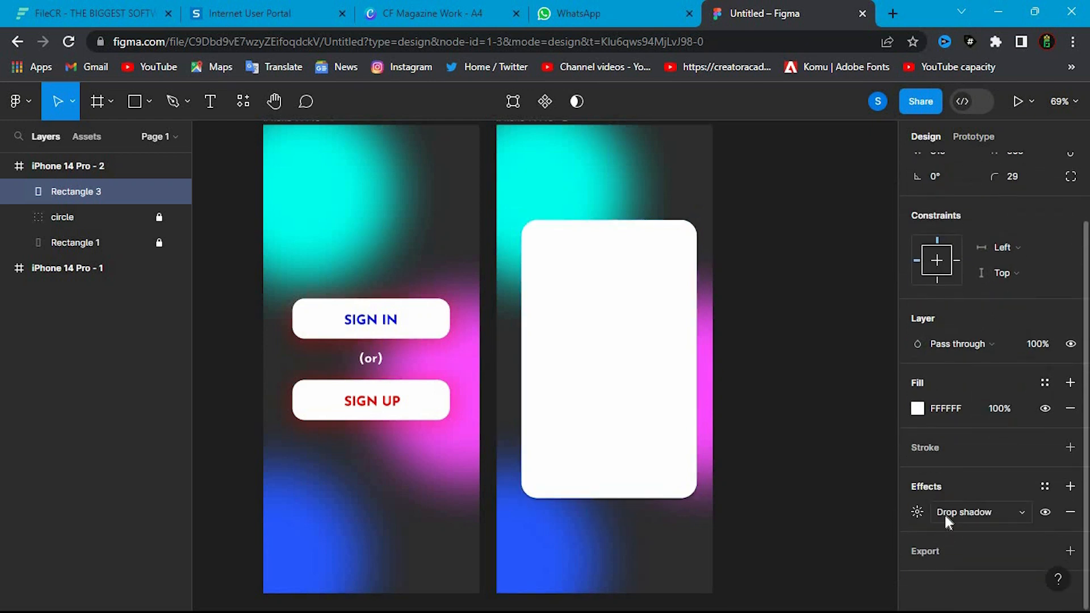
left_click(916, 512)
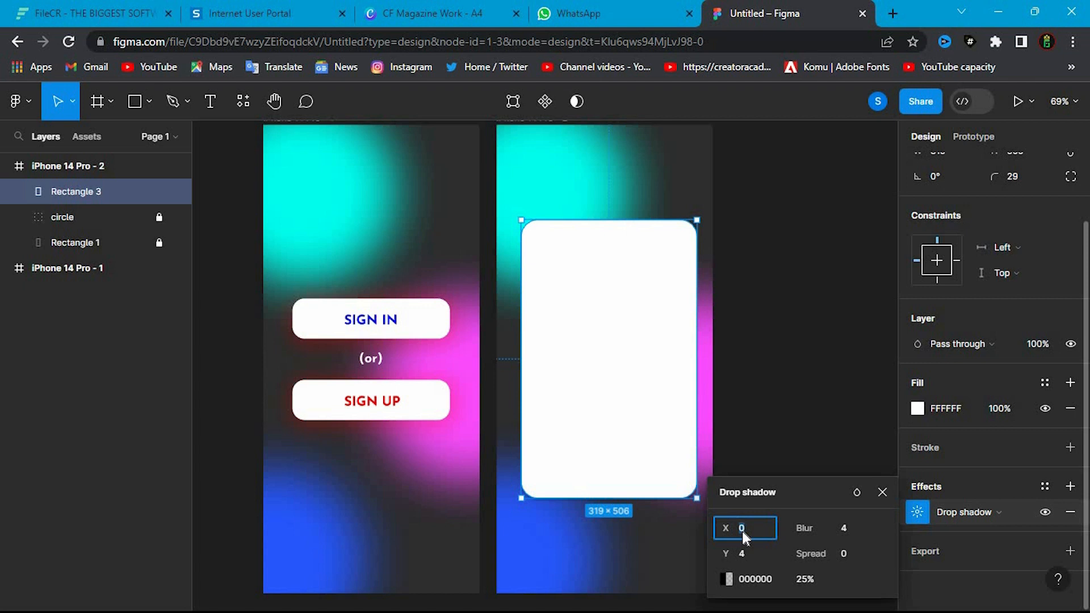
type("4")
key("Return")
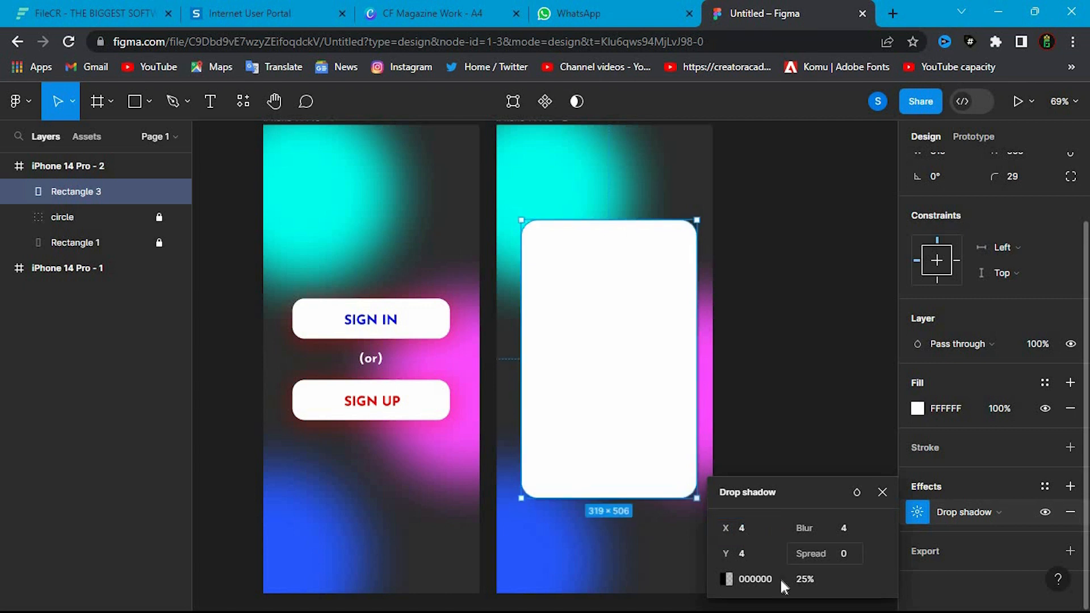
- Set the card's drop shadow colour to red, FF0000, at 50% opacity
left_click(725, 572)
left_click_drag(653, 308, 722, 175)
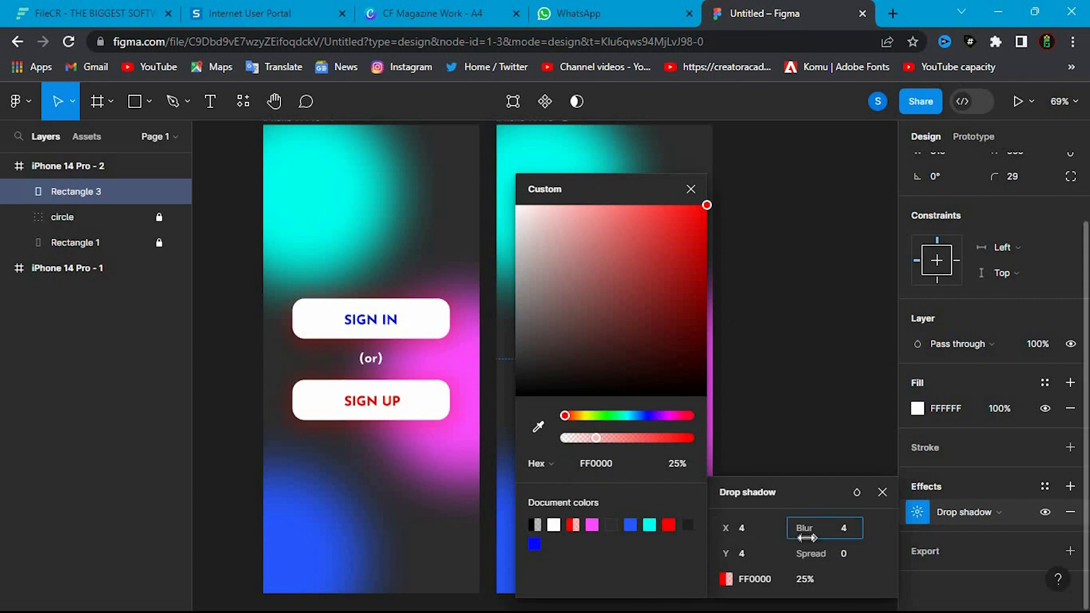
left_click_drag(773, 492, 780, 481)
left_click(767, 546)
left_click(821, 567)
left_click(867, 567)
left_click(821, 569)
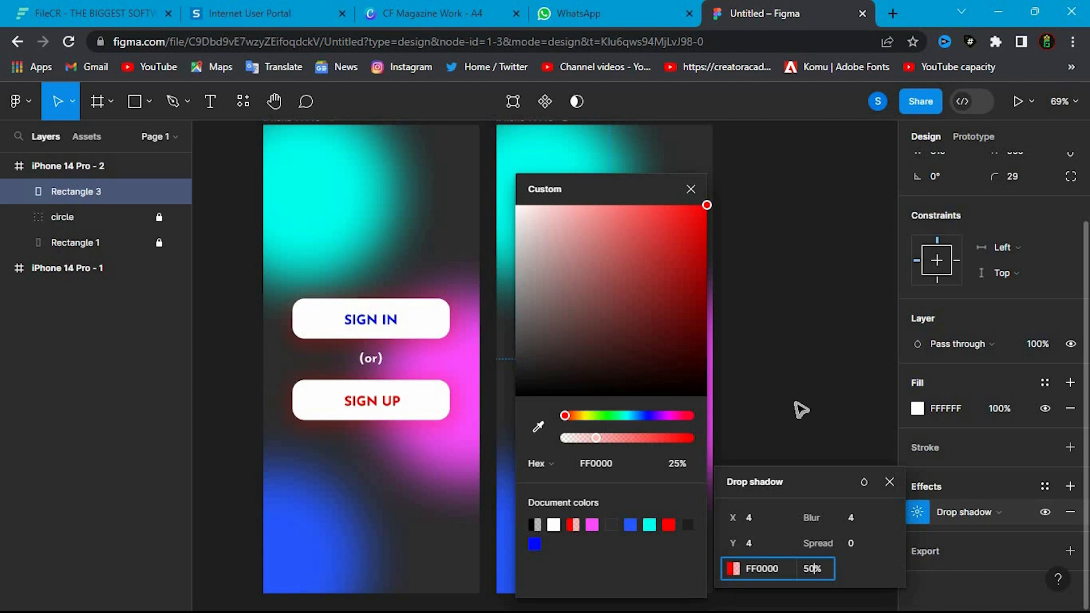
- Set the card's drop shadow blur to 87 and spread to 7
left_click(689, 188)
left_click_drag(833, 522, 883, 516)
left_click_drag(818, 545, 657, 322)
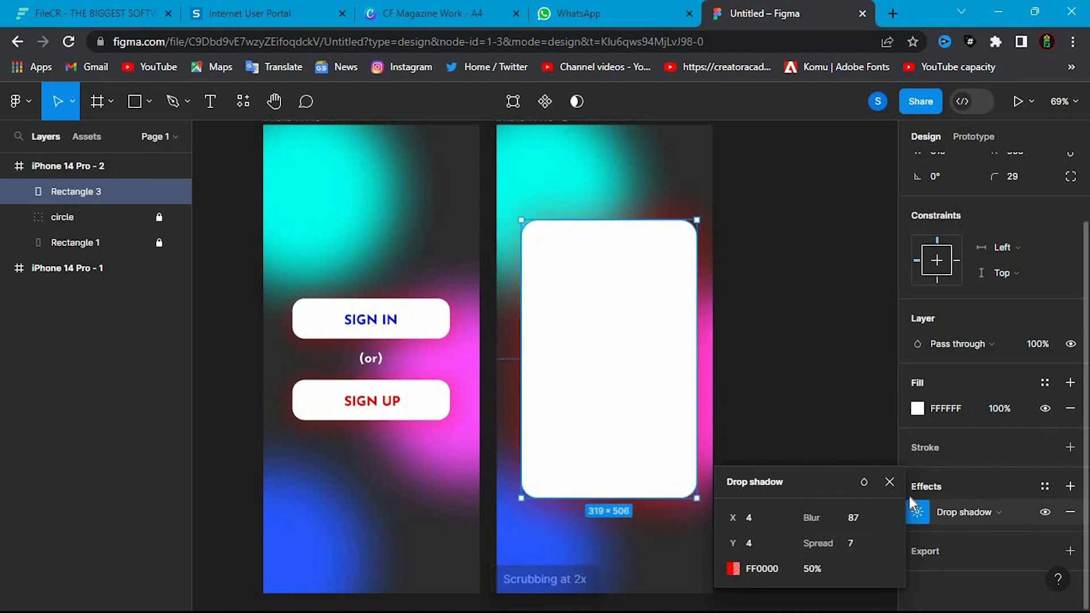
left_click(889, 481)
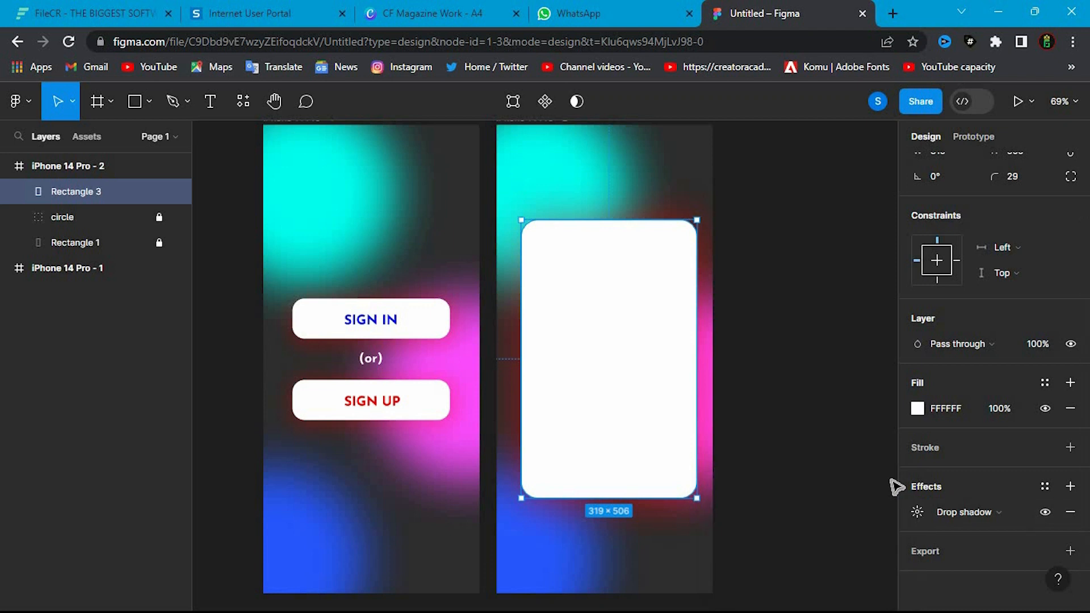
left_click(806, 369)
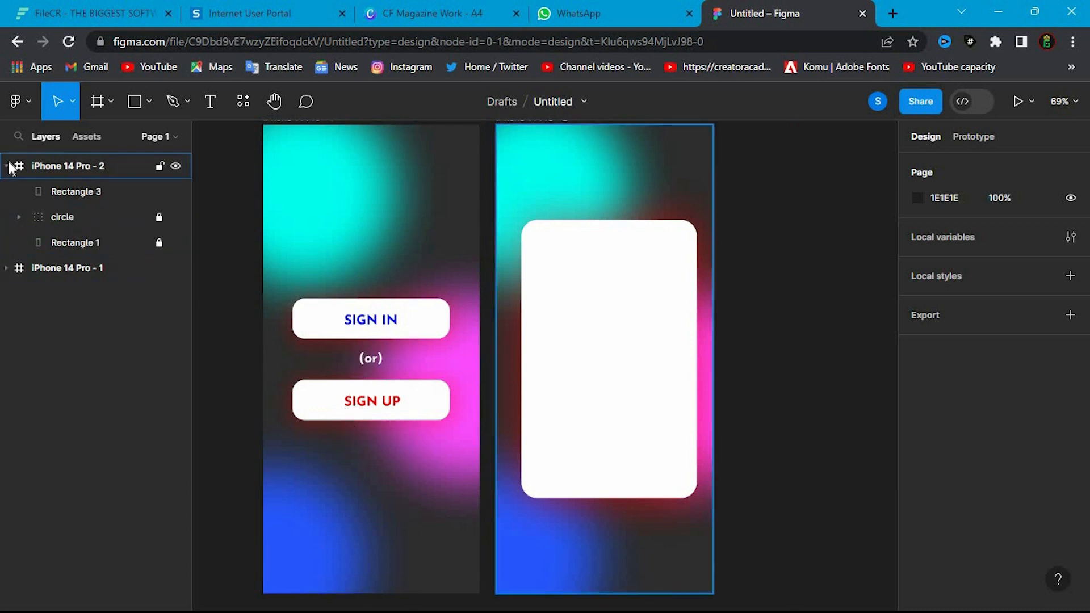
- Copy the (or) text and the sign up group from iPhone 14 Pro - 1 and paste them into iPhone 14 Pro - 2
left_click(5, 269)
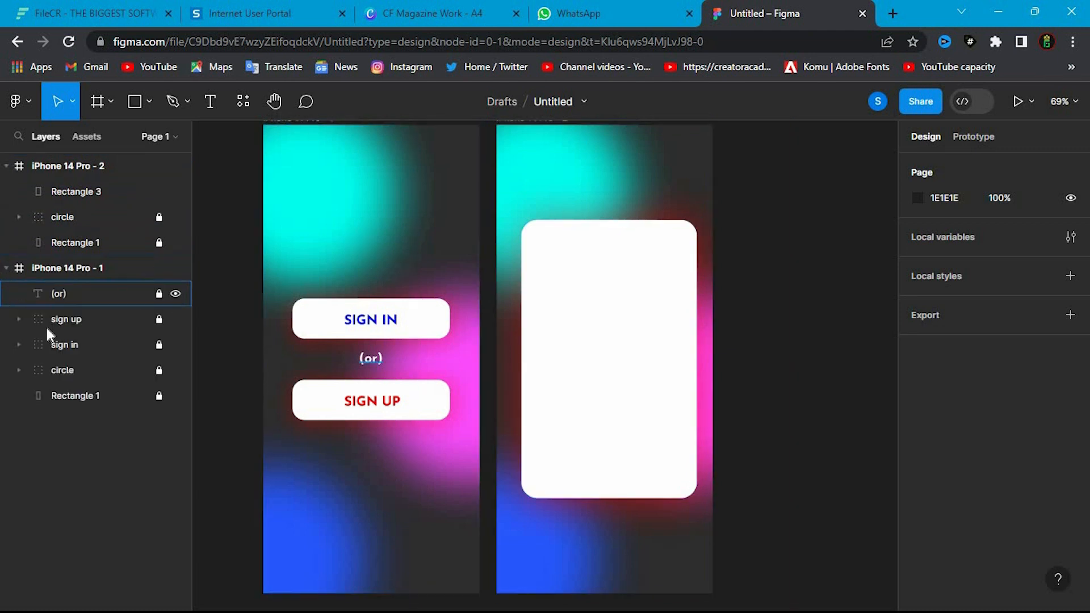
left_click(87, 298)
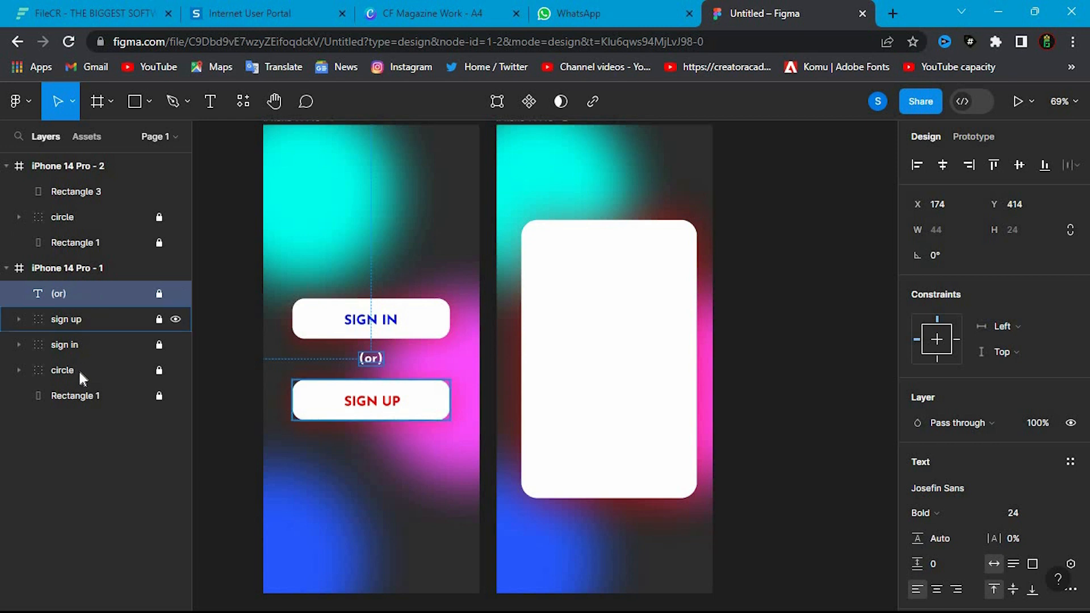
left_click(227, 328)
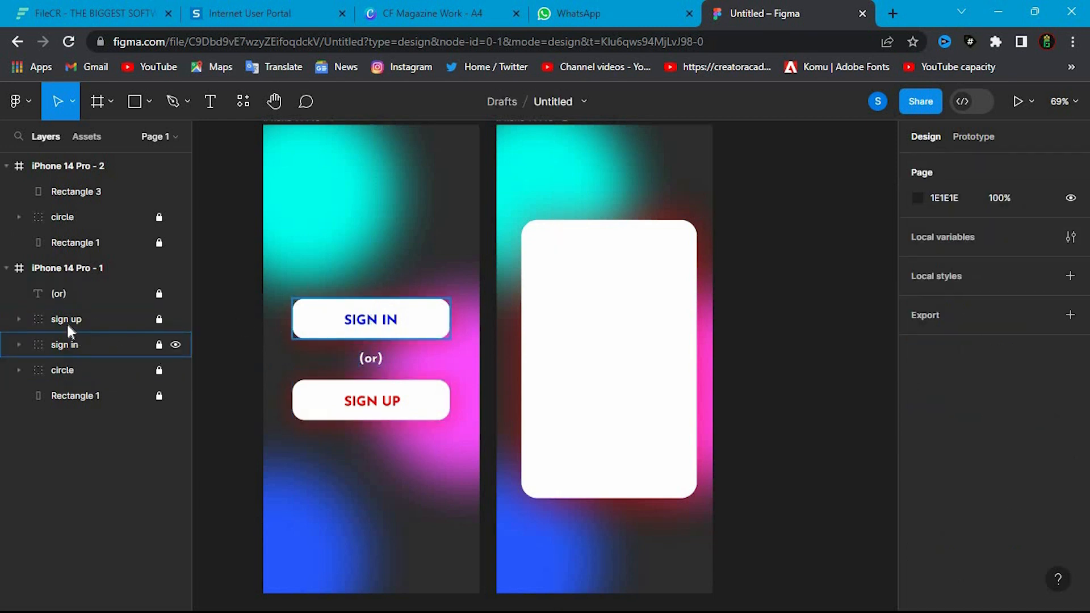
left_click(77, 325)
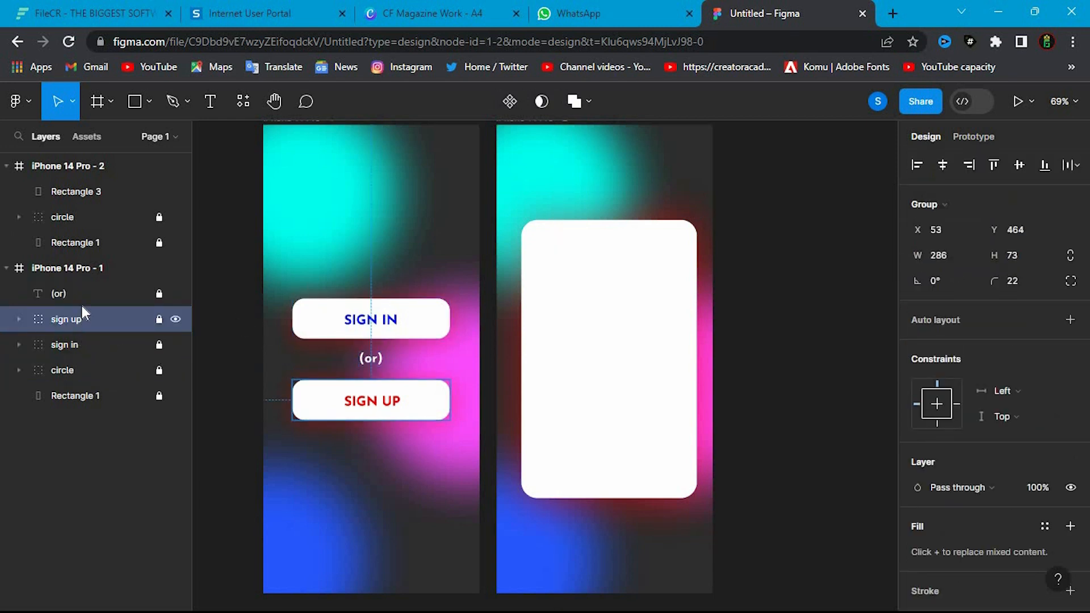
left_click(82, 305, "shift")
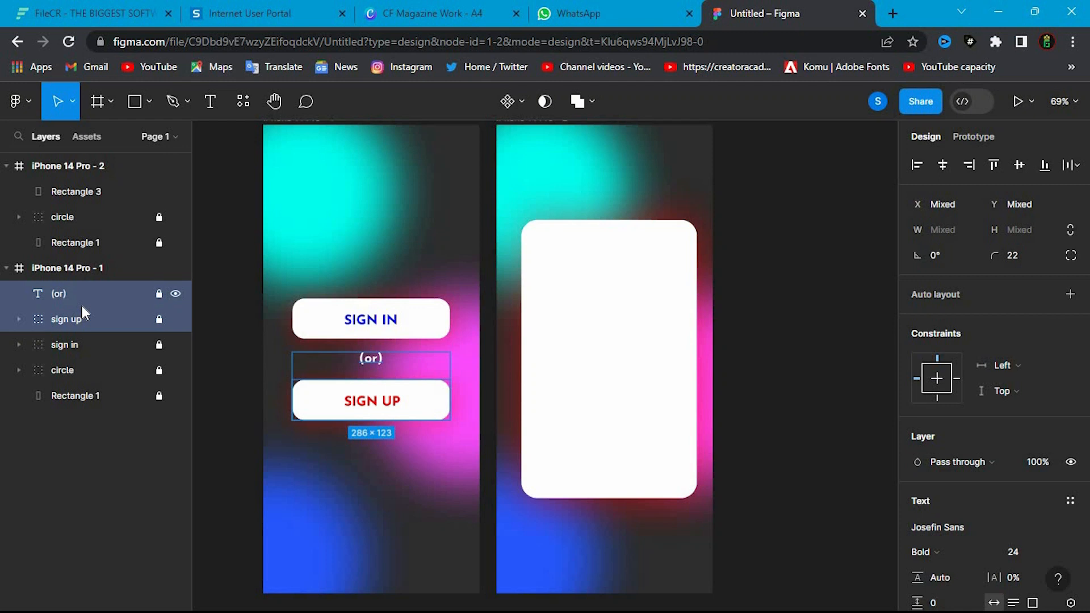
left_click(6, 268)
left_click(114, 200)
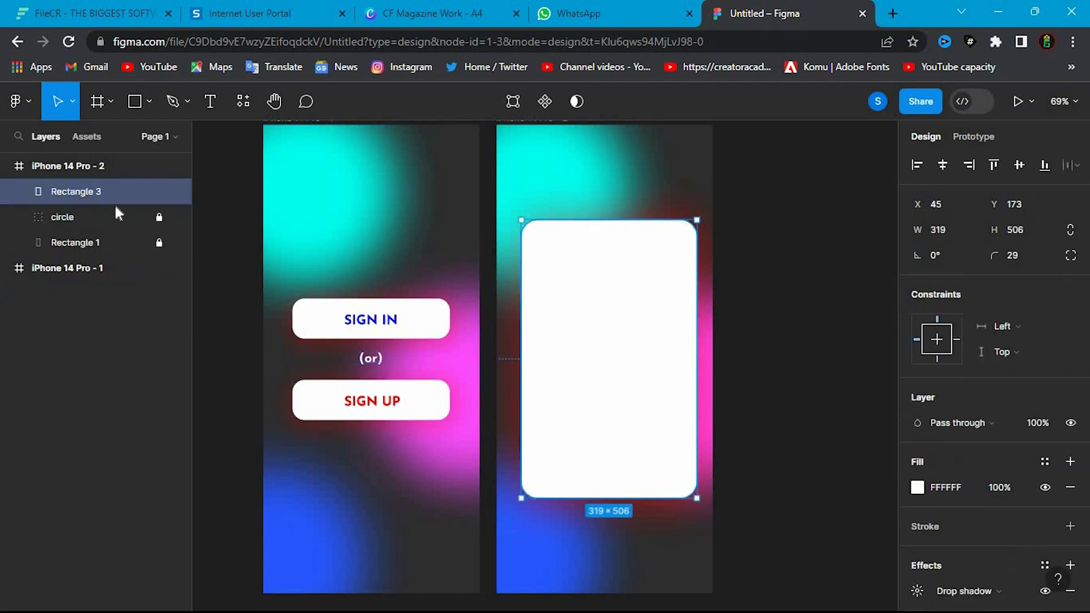
left_click(98, 173)
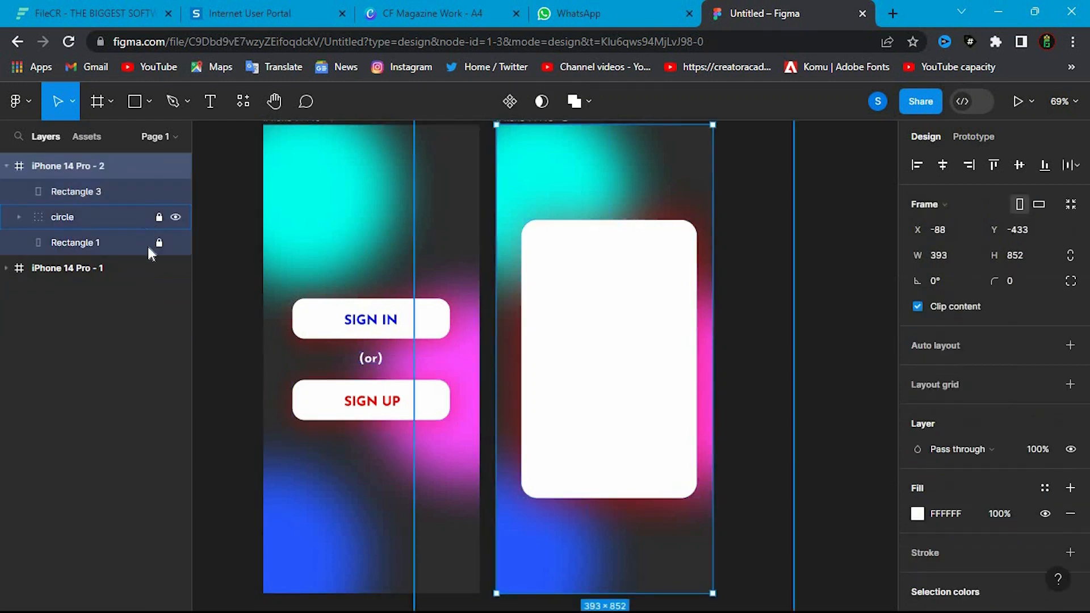
left_click(768, 253)
left_click(87, 168)
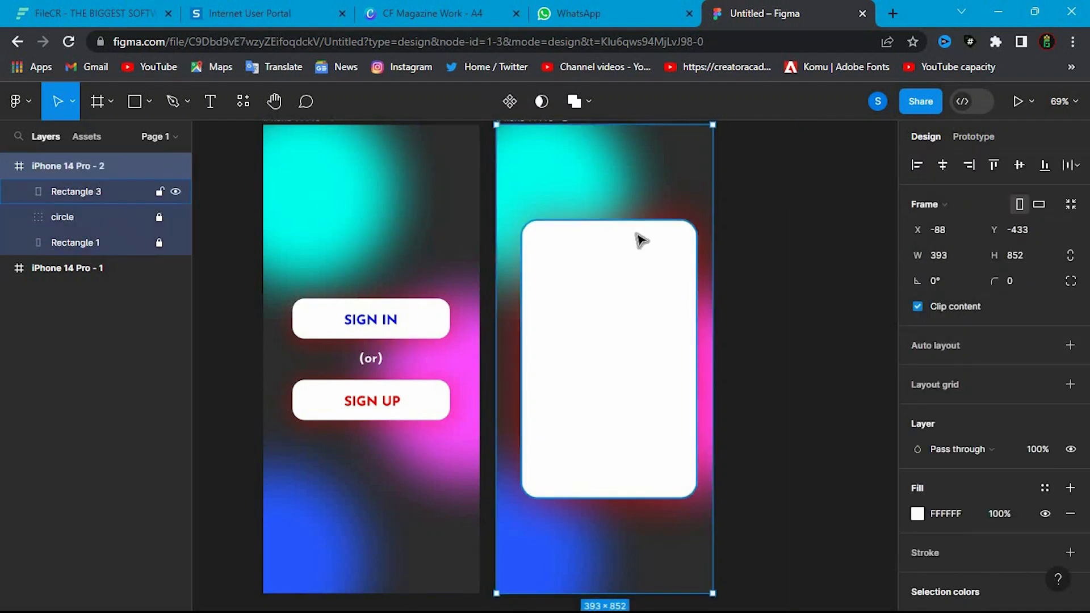
key("ctrl+v")
- Unlock the pasted (or) text and sign up group, and move the (or) text just above the white card at Y 128
left_click(610, 378)
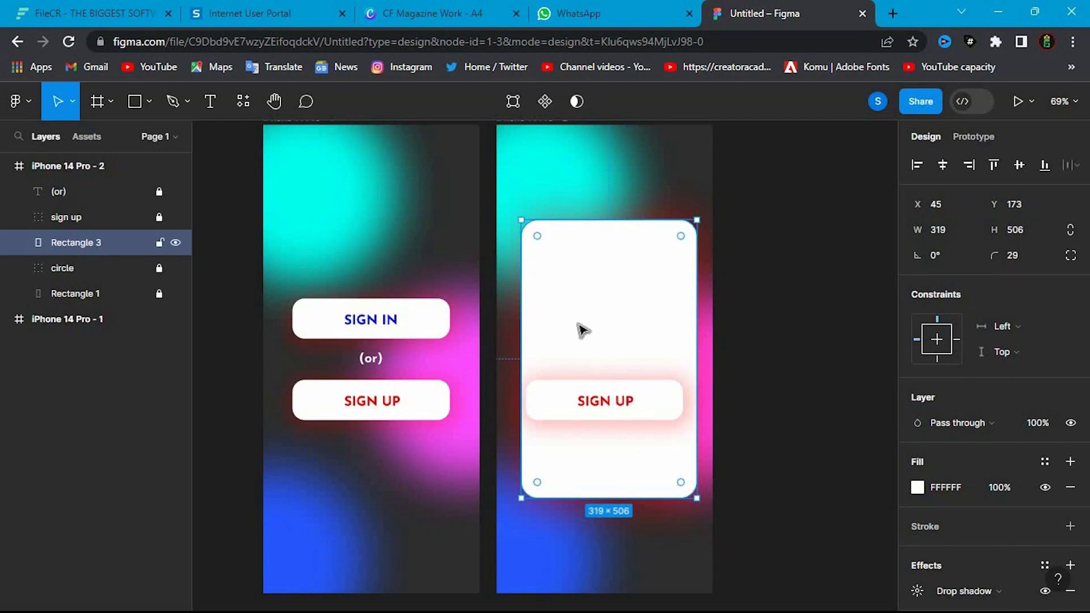
left_click(76, 189)
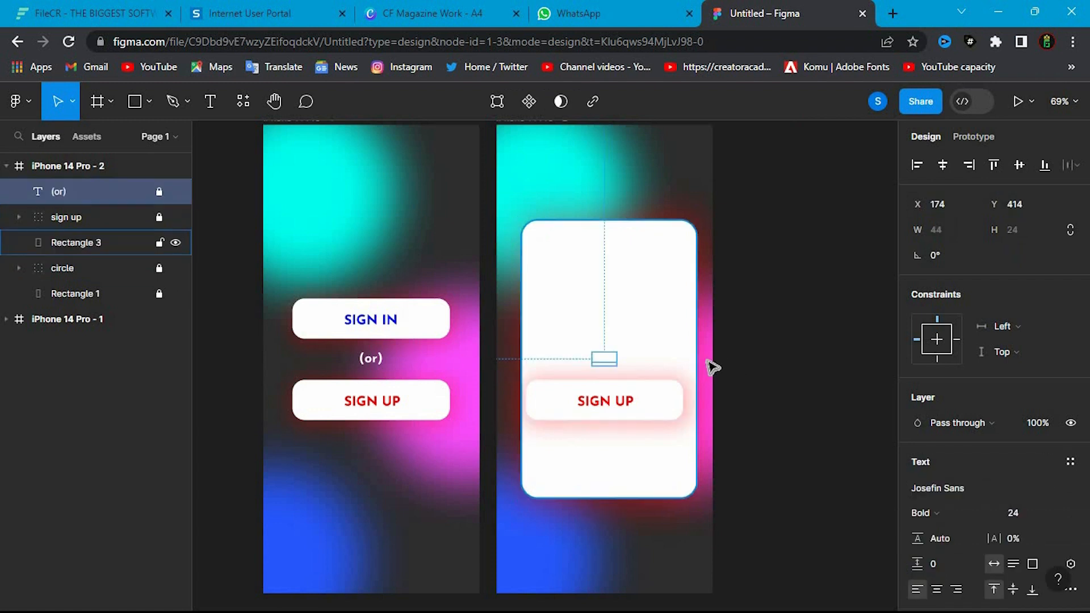
left_click(605, 357)
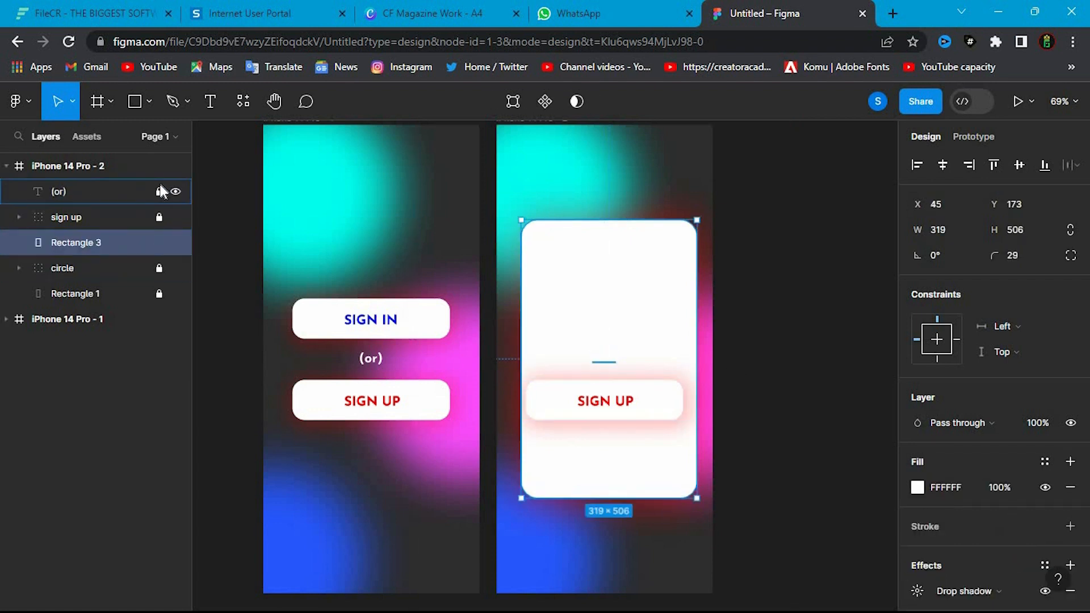
left_click(159, 218)
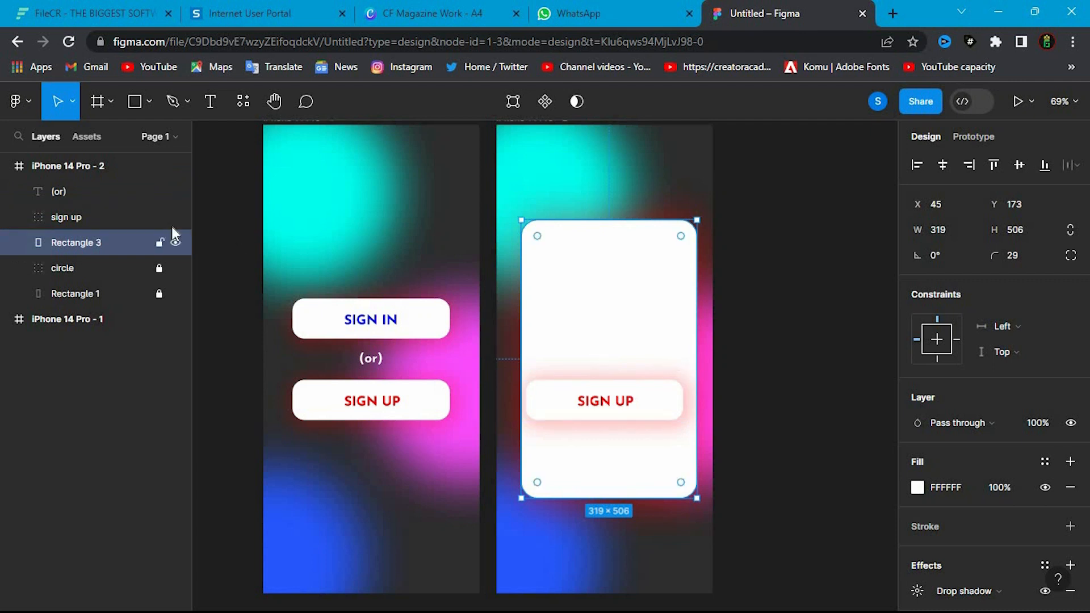
left_click(124, 189)
left_click_drag(607, 362, 603, 203)
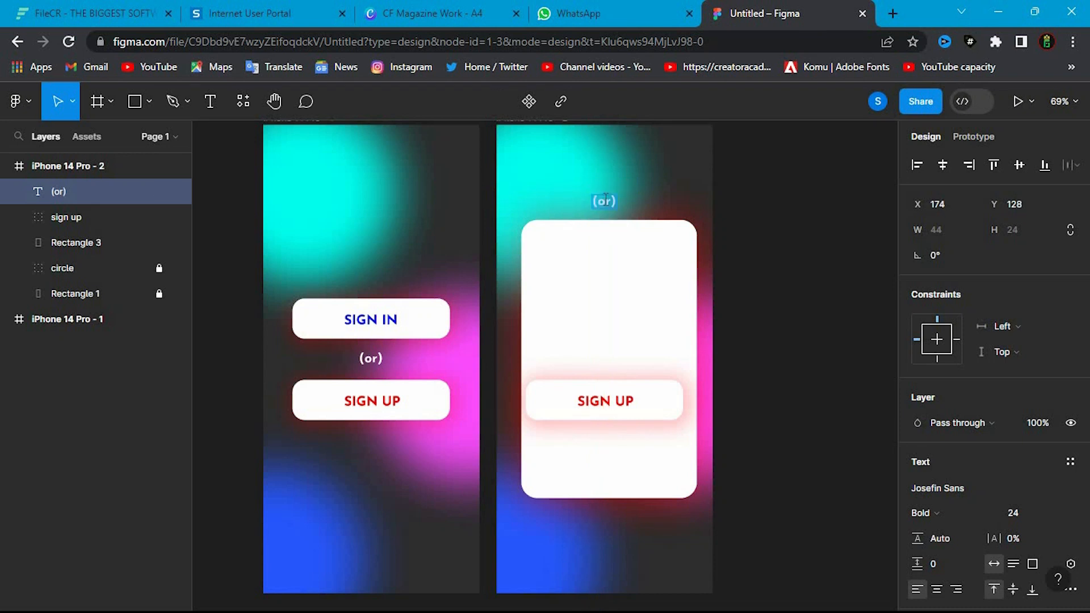
- Change the text above the card to "Login" and centre it in the frame at X 164, Y 129
type("Login")
key("Escape")
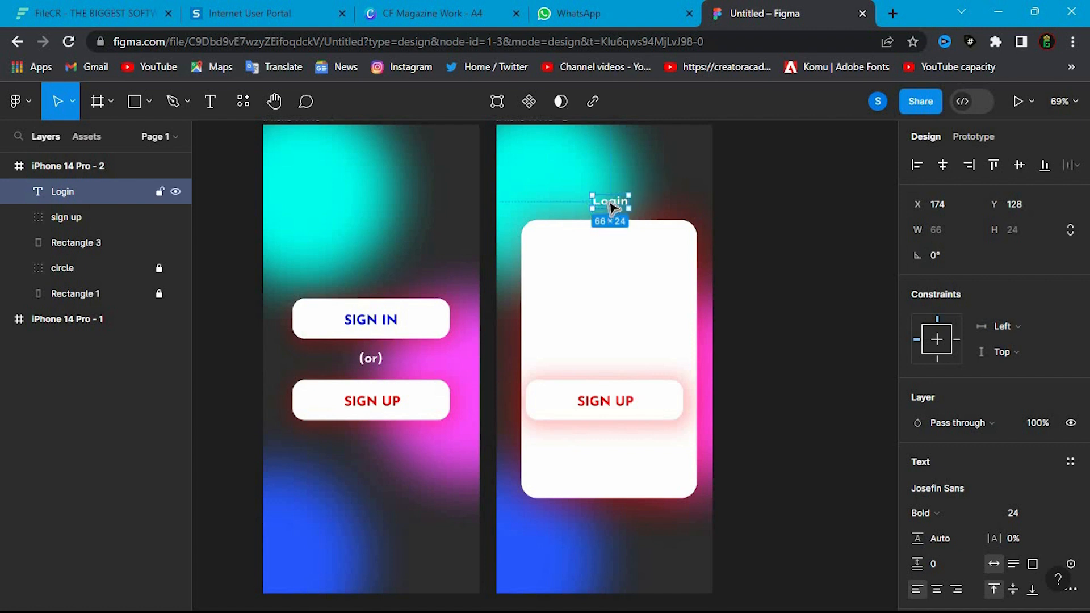
left_click_drag(603, 207, 598, 208)
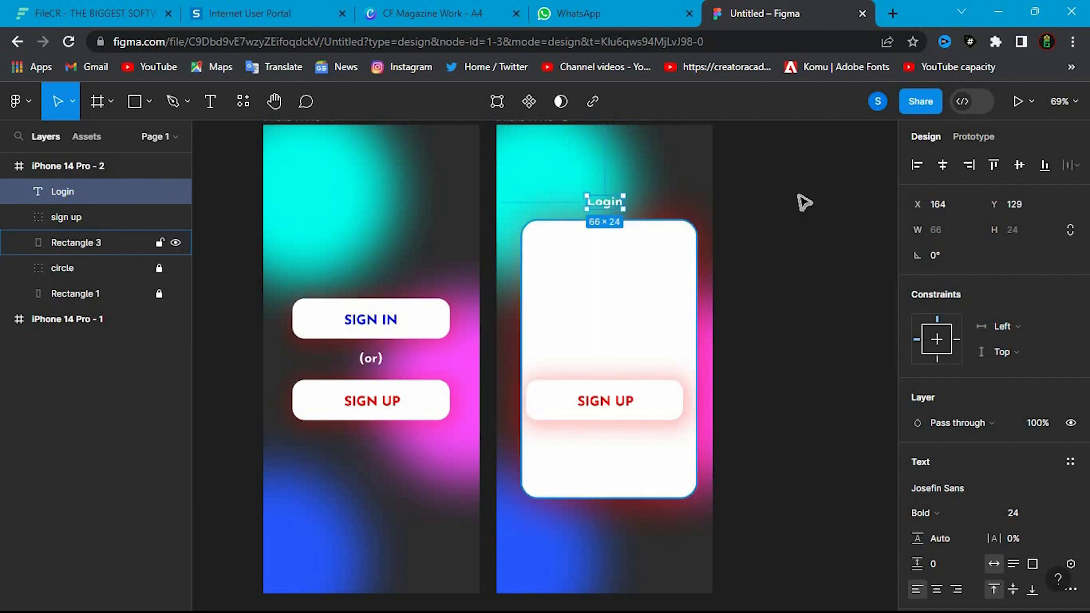
left_click(697, 261)
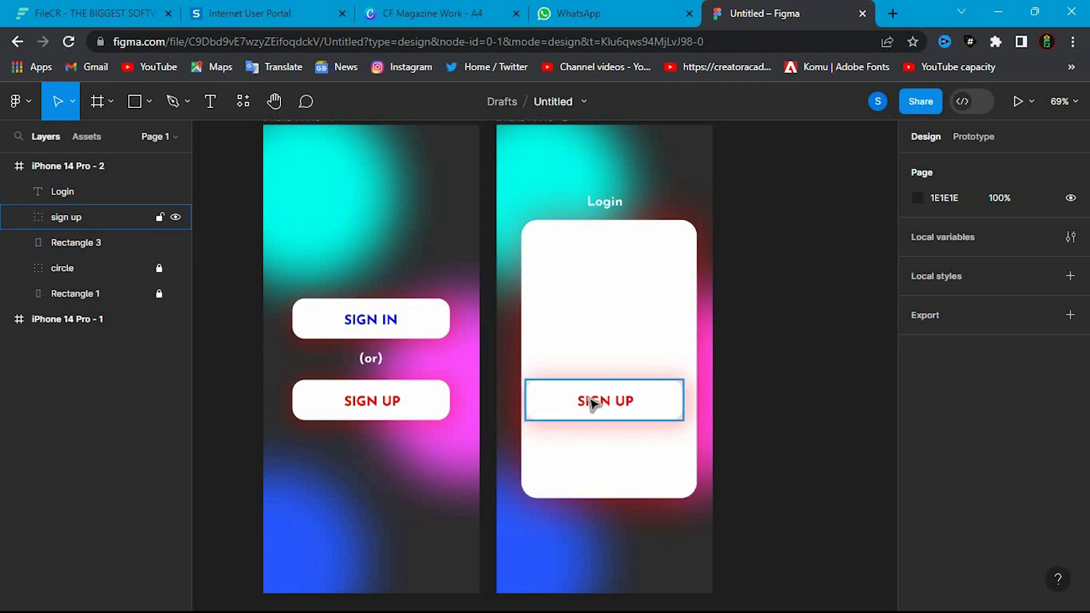
- Move the sign up group to the upper part of the white card, at X 54, Y 215
left_click_drag(607, 412, 607, 272)
- Try to shrink the sign up group, first freely and again with its proportions constrained, and undo both resizes
left_click_drag(684, 243, 679, 248)
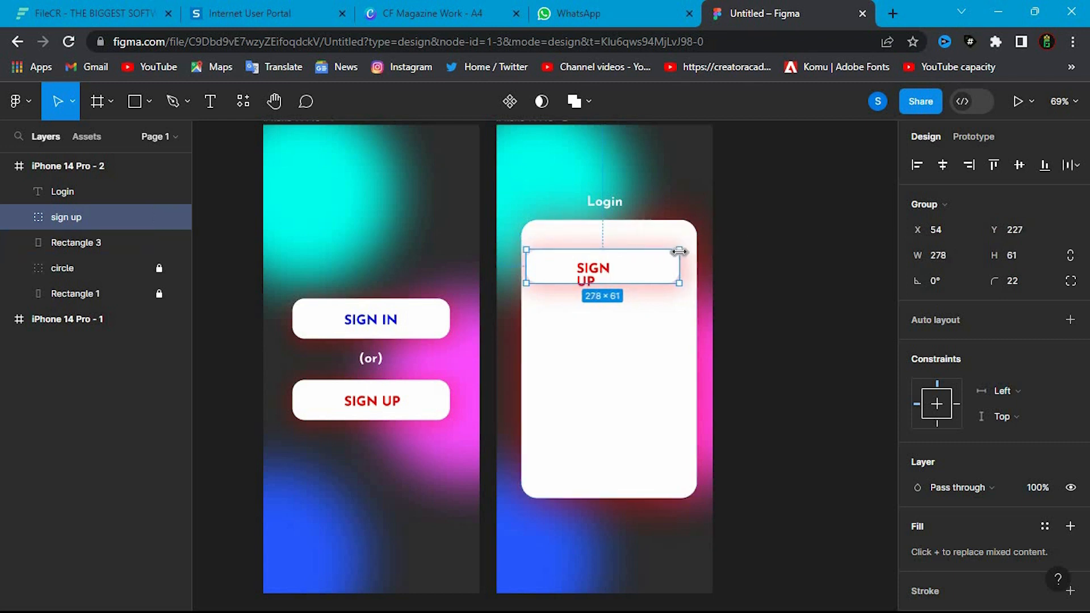
key("ctrl+z")
left_click(1069, 258)
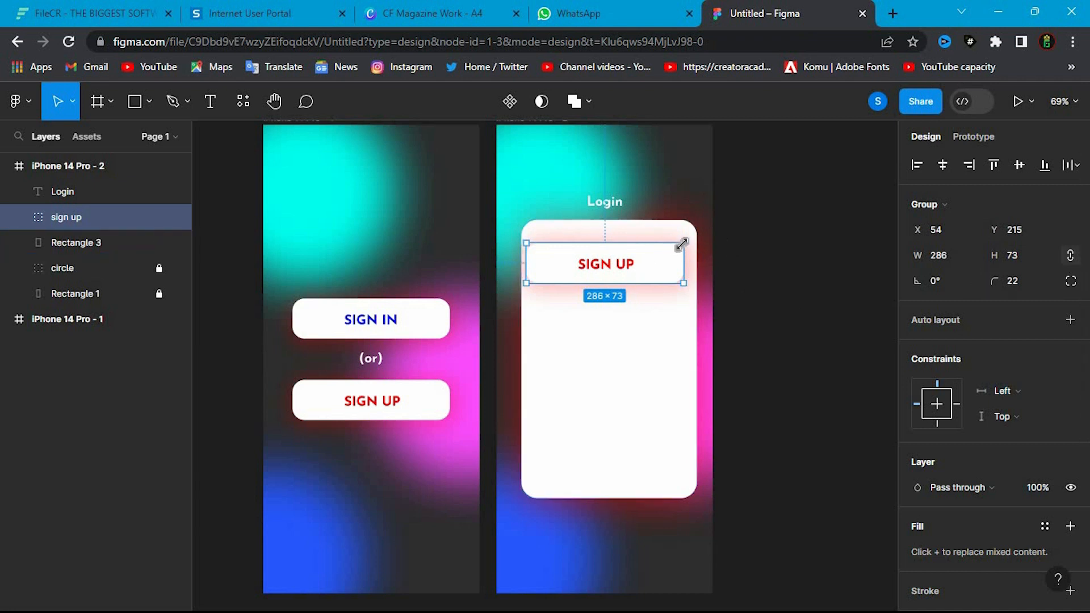
left_click_drag(676, 244, 625, 253)
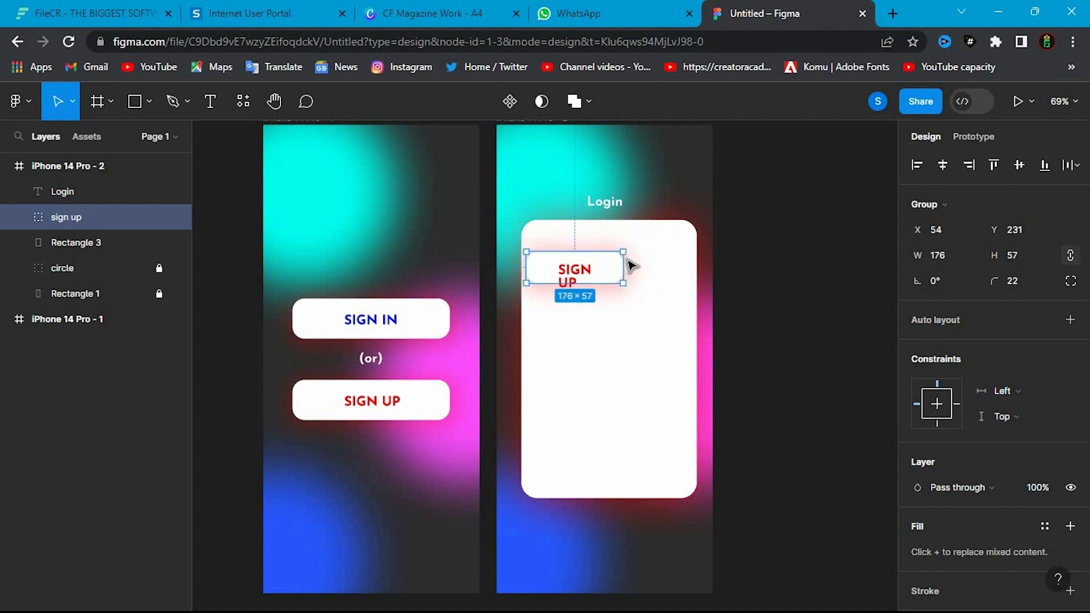
key("ctrl+z")
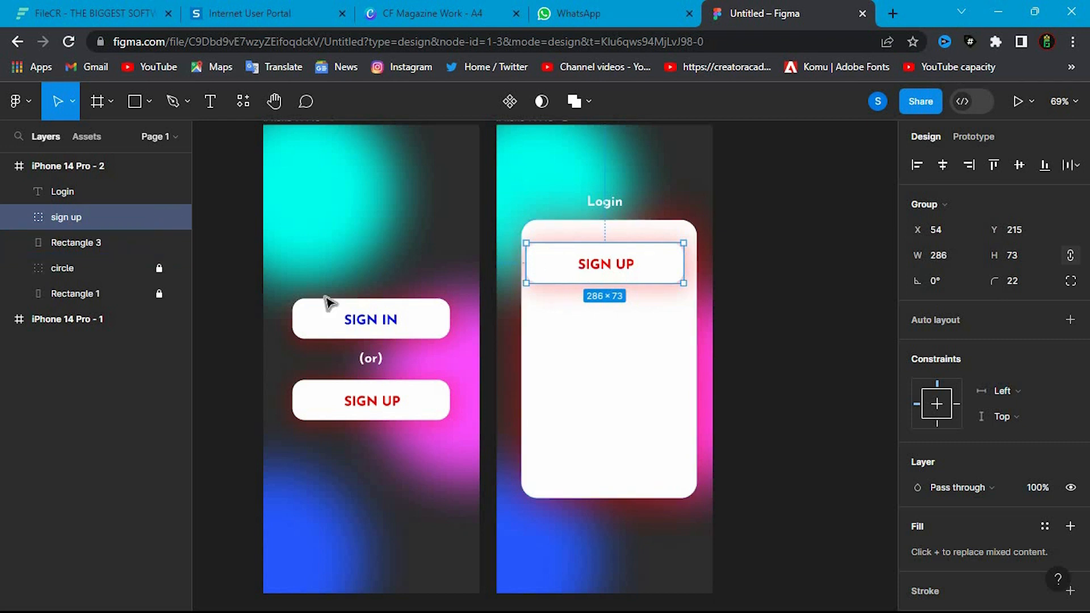
- Lock the Login text and the sign up group, and hide the sign up group
left_click(171, 218)
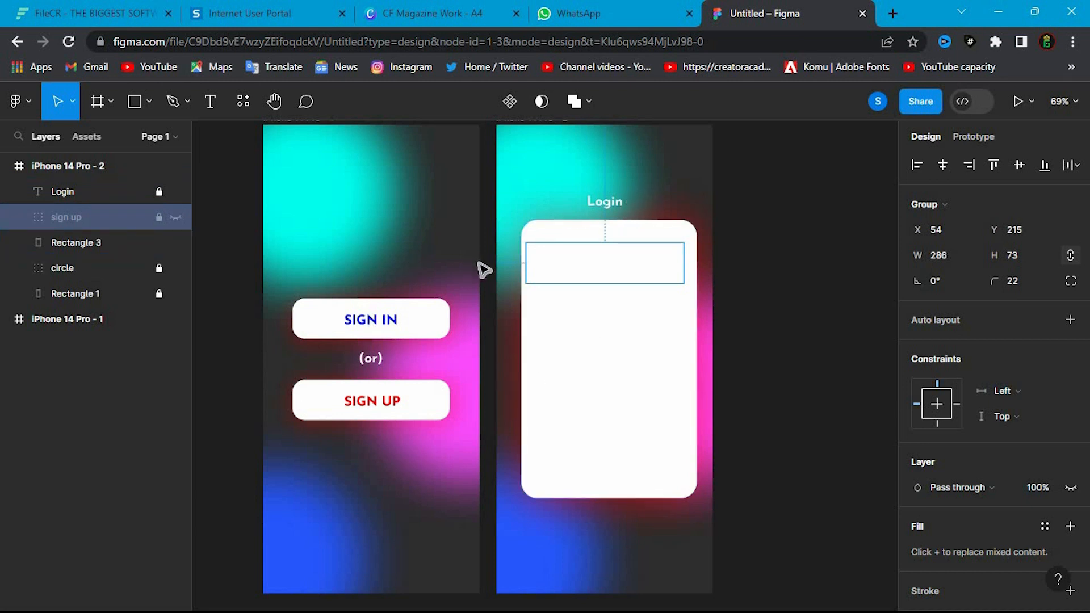
left_click(657, 272)
left_click(778, 280)
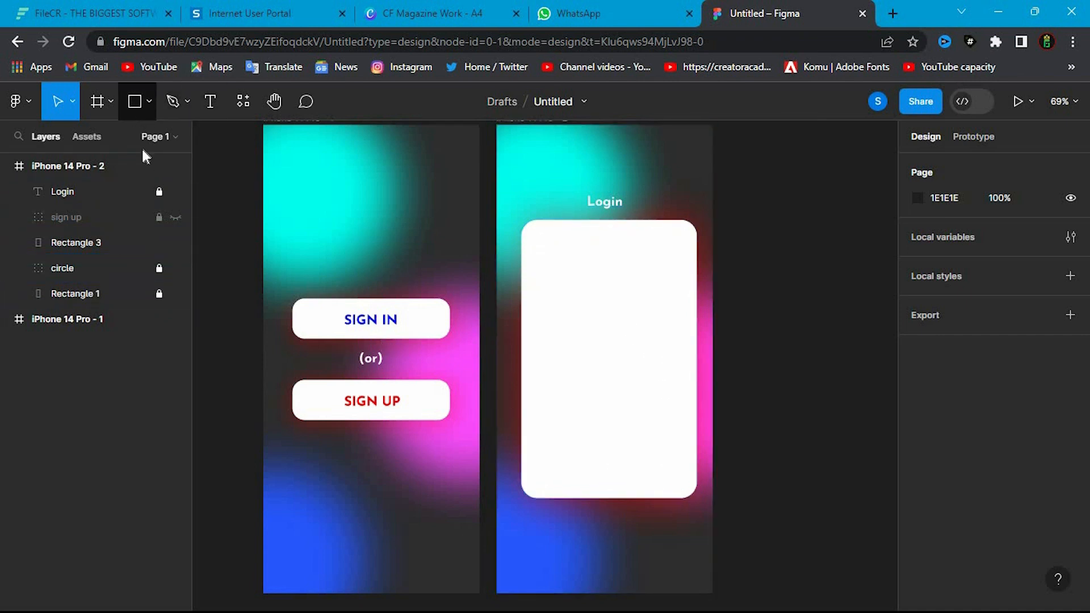
- Draw a line about 288 wide across the upper part of the white card and set its stroke weight to 4
left_click(151, 106)
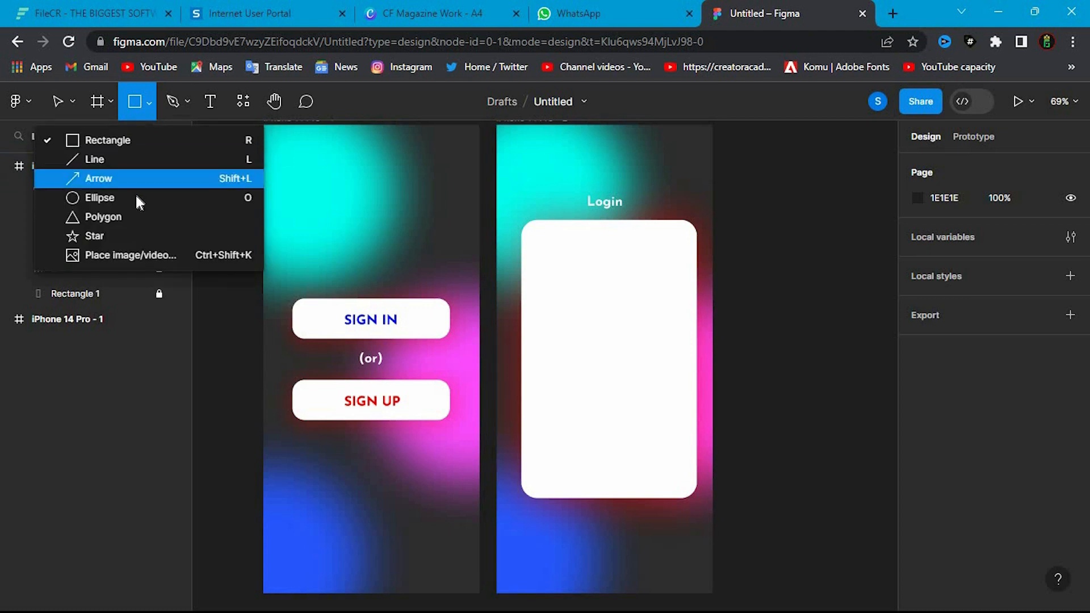
left_click(137, 161)
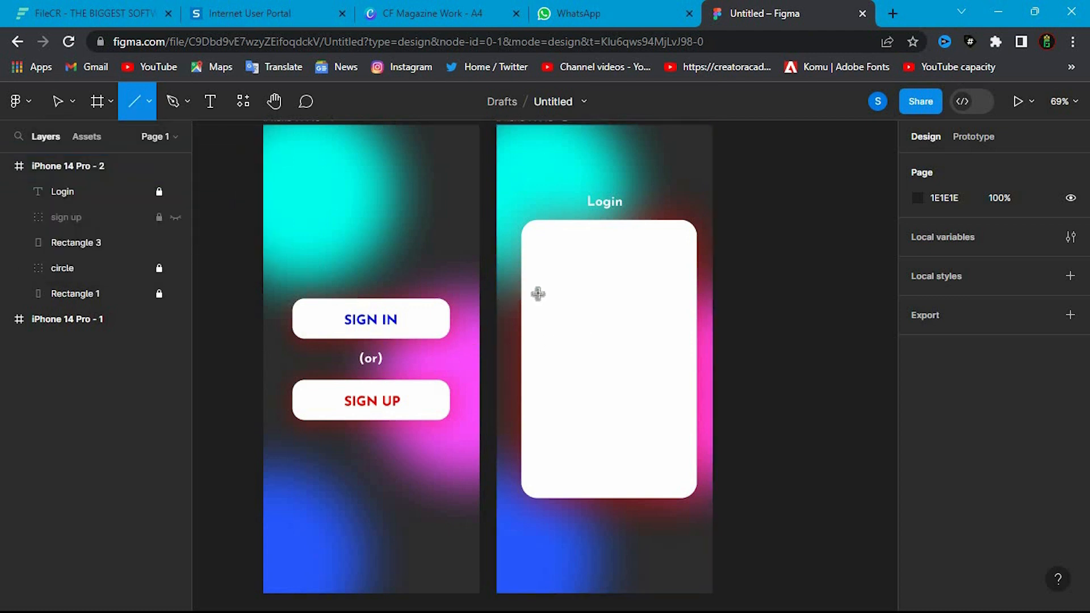
left_click_drag(531, 298, 691, 296)
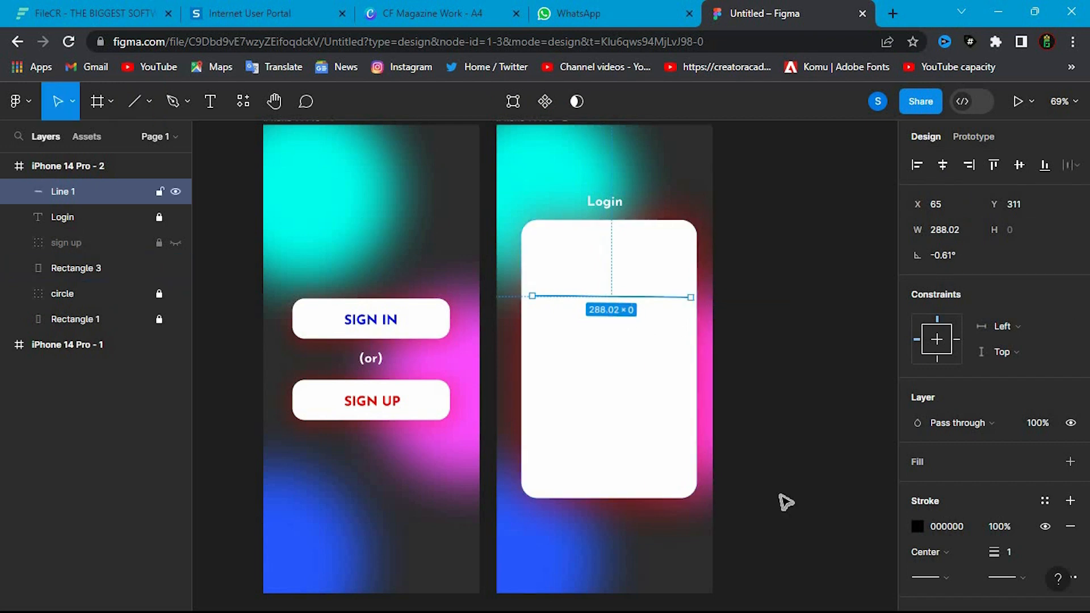
scroll(1011, 446, "down", 2)
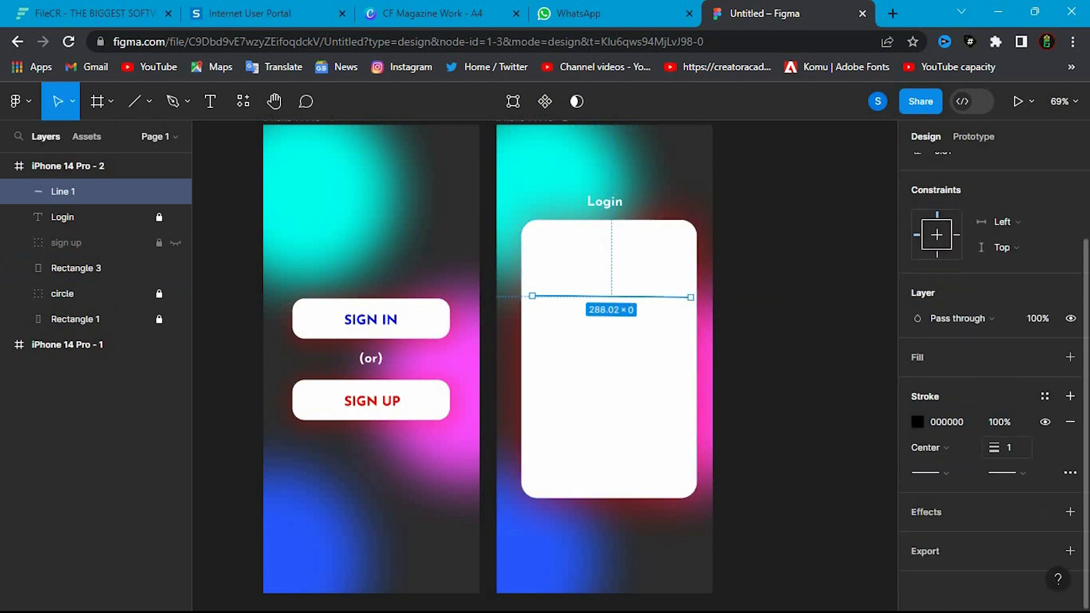
left_click_drag(998, 443, 998, 445)
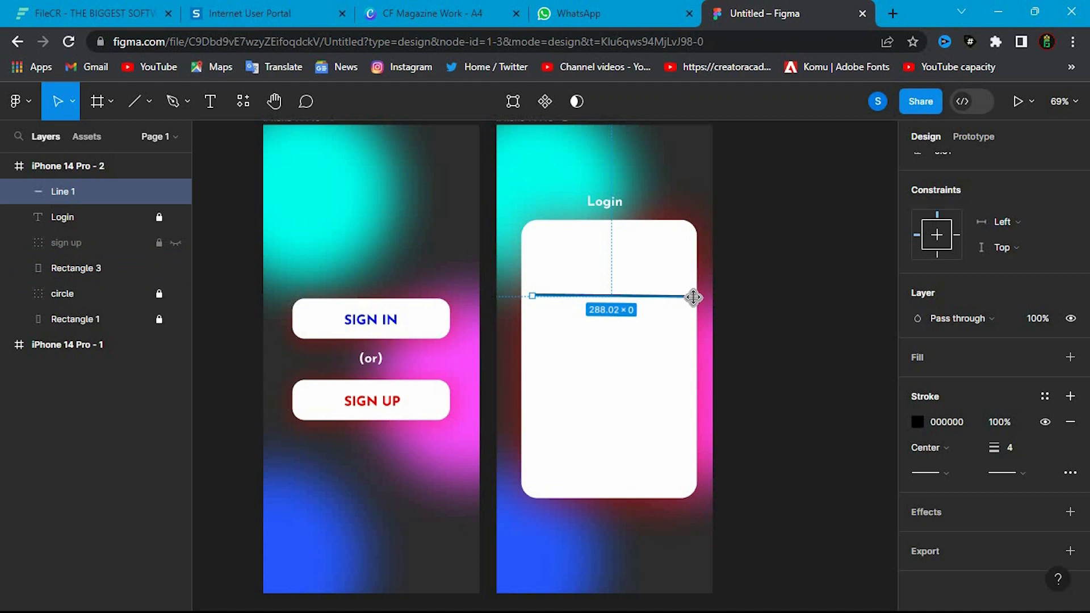
- Straighten the line to horizontal at 286 wide and centre it across the white card
left_click_drag(694, 292, 696, 294)
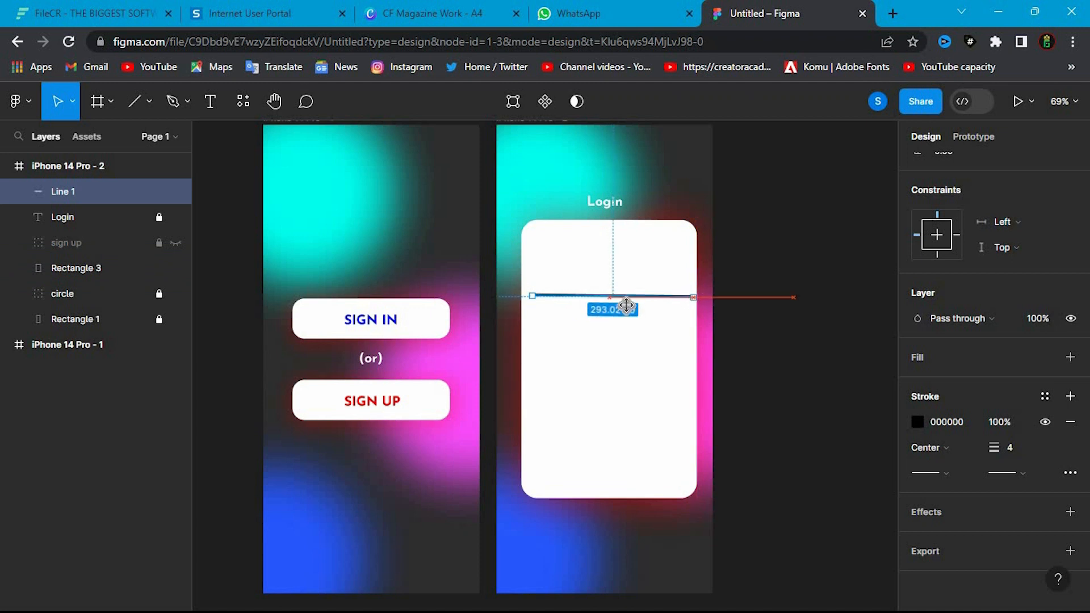
left_click_drag(533, 296, 536, 297)
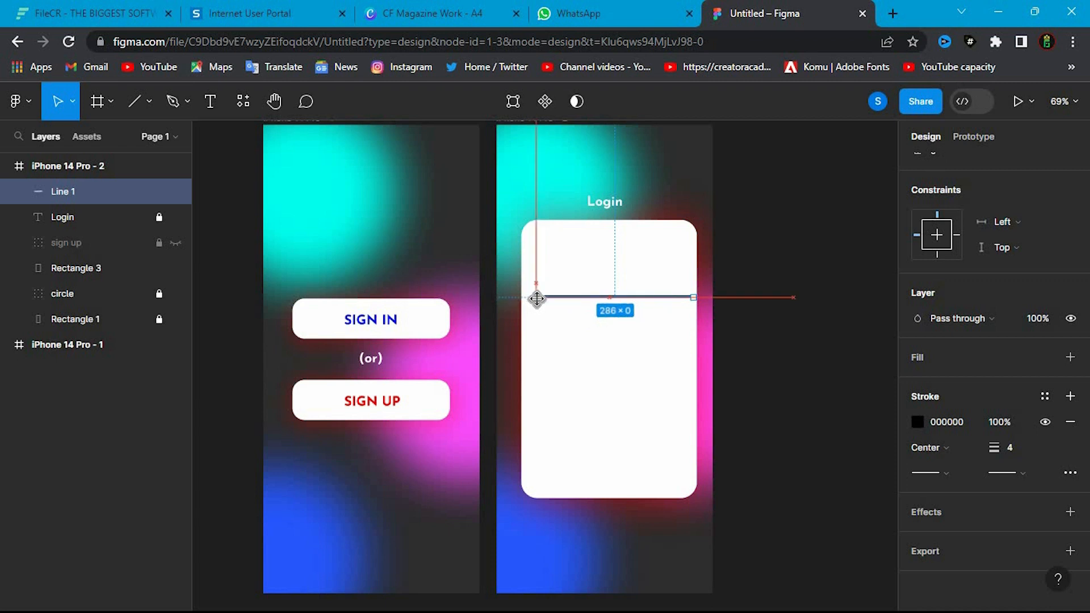
left_click_drag(640, 296, 652, 298)
left_click_drag(651, 298, 647, 297)
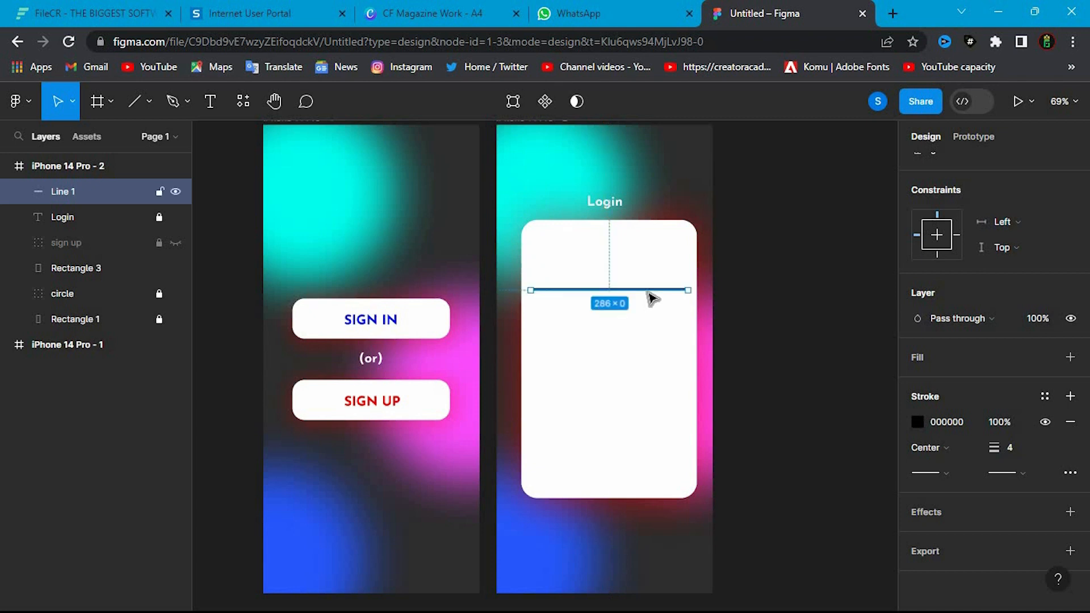
- Set the line's stroke colour to grey 8D8D8D and copy the hex code
left_click(917, 421)
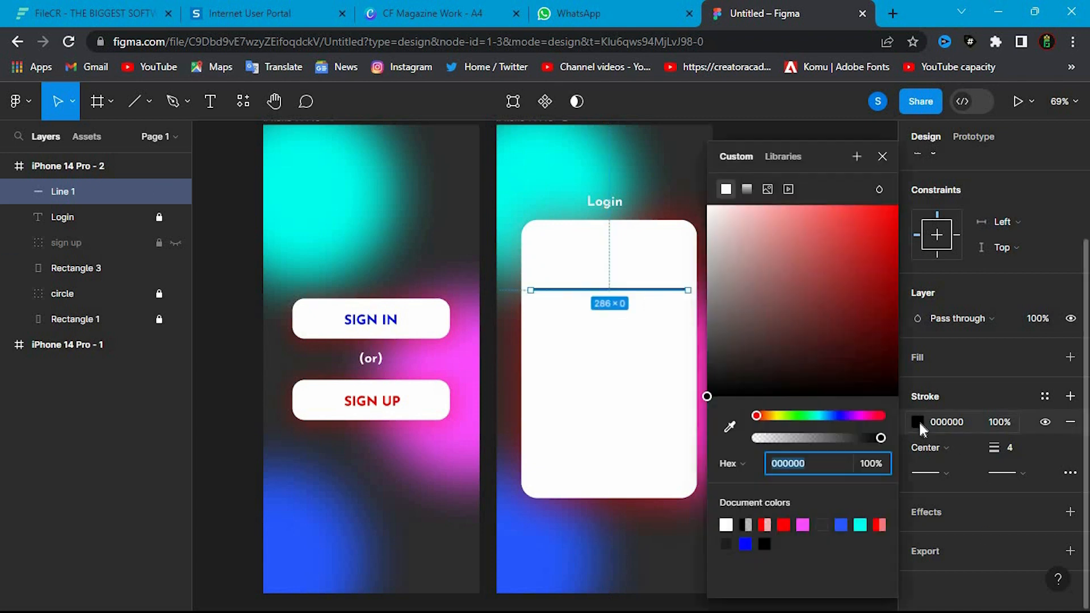
mouse_move(717, 249)
left_mouse_down()
mouse_move(703, 318)
mouse_move(701, 300)
left_mouse_up()
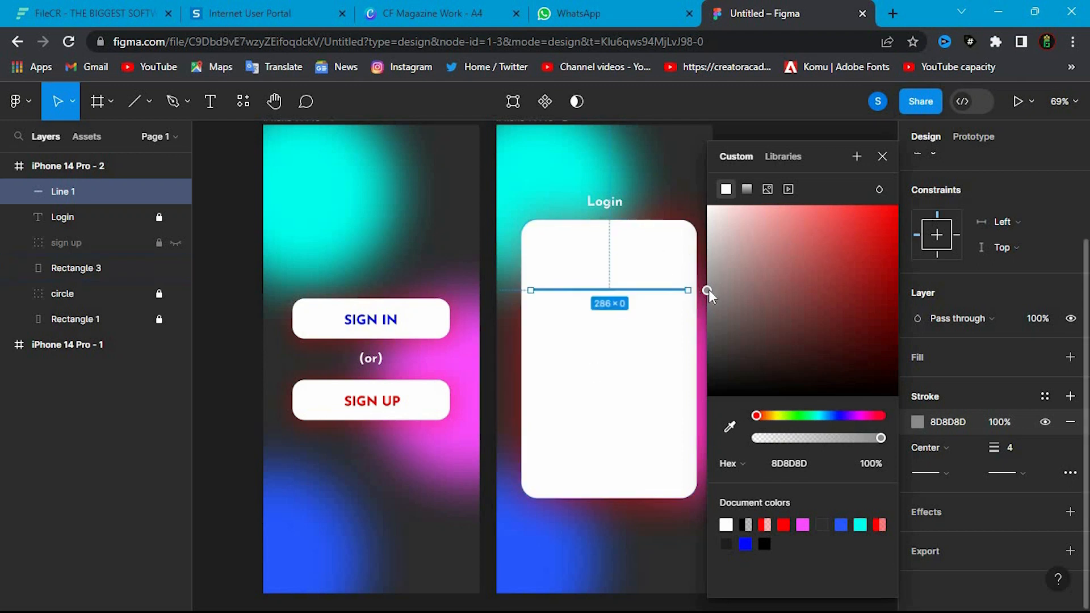
left_click(794, 470)
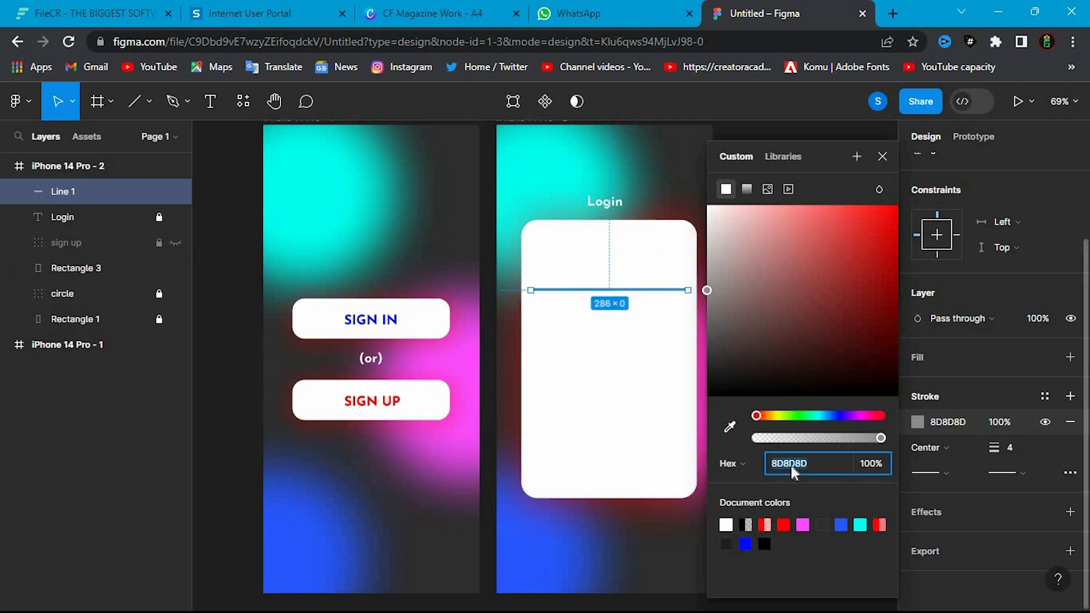
left_click(812, 485)
left_click(879, 158)
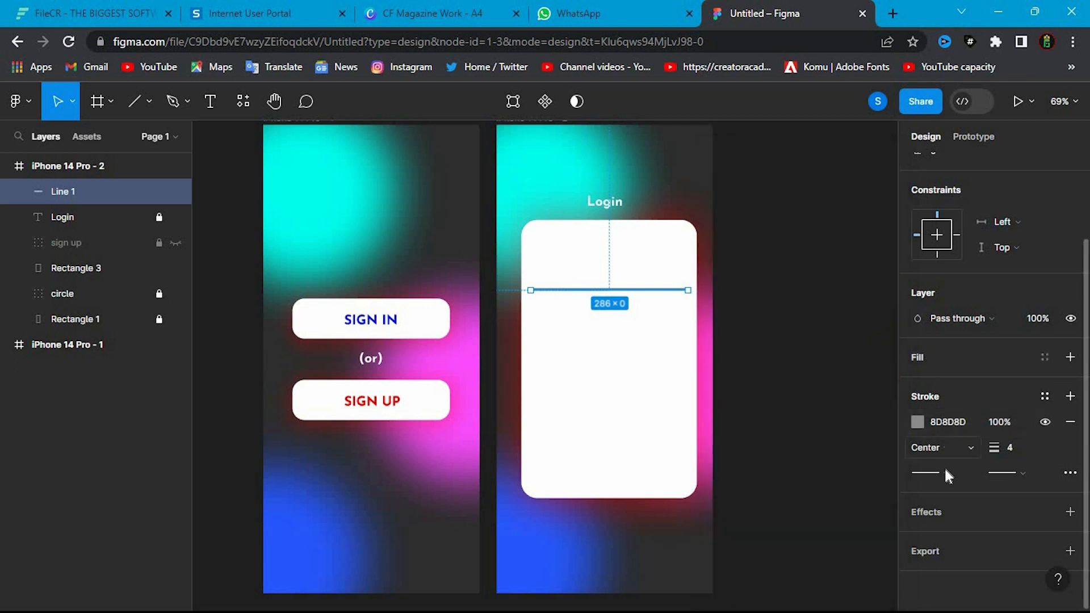
key("Escape")
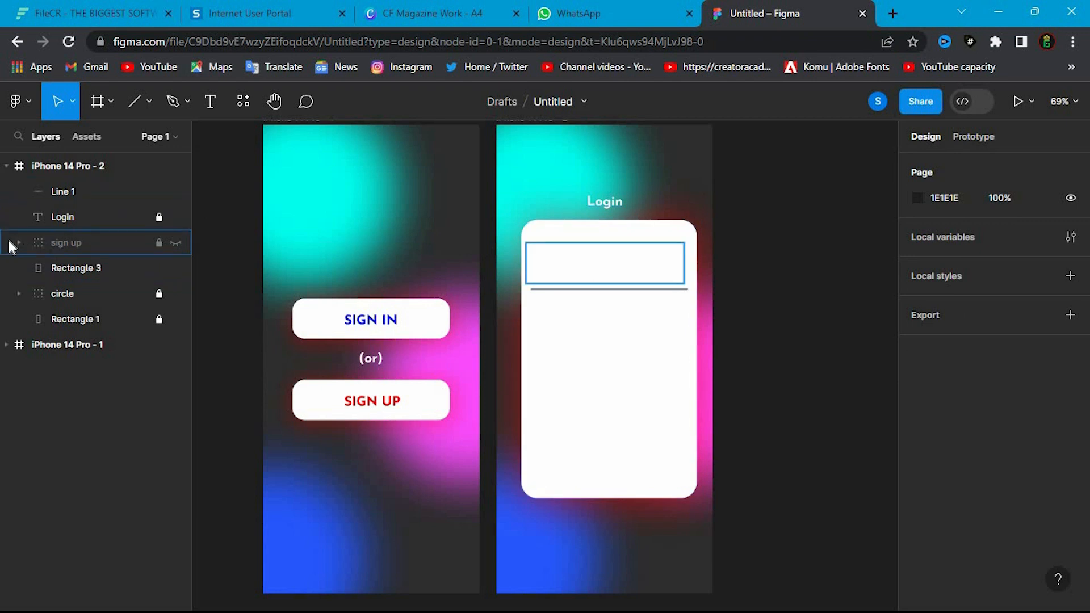
- Unlock the hidden sign up group and move its SIGN UP text out, between Line 1 and Login in the layer order
left_click(137, 244)
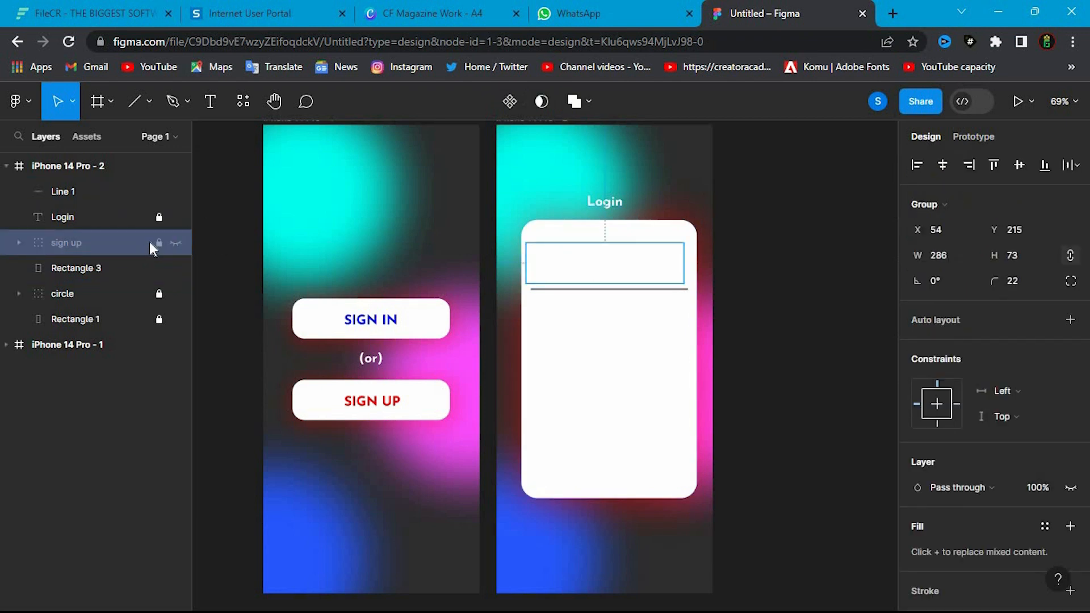
left_click(158, 243)
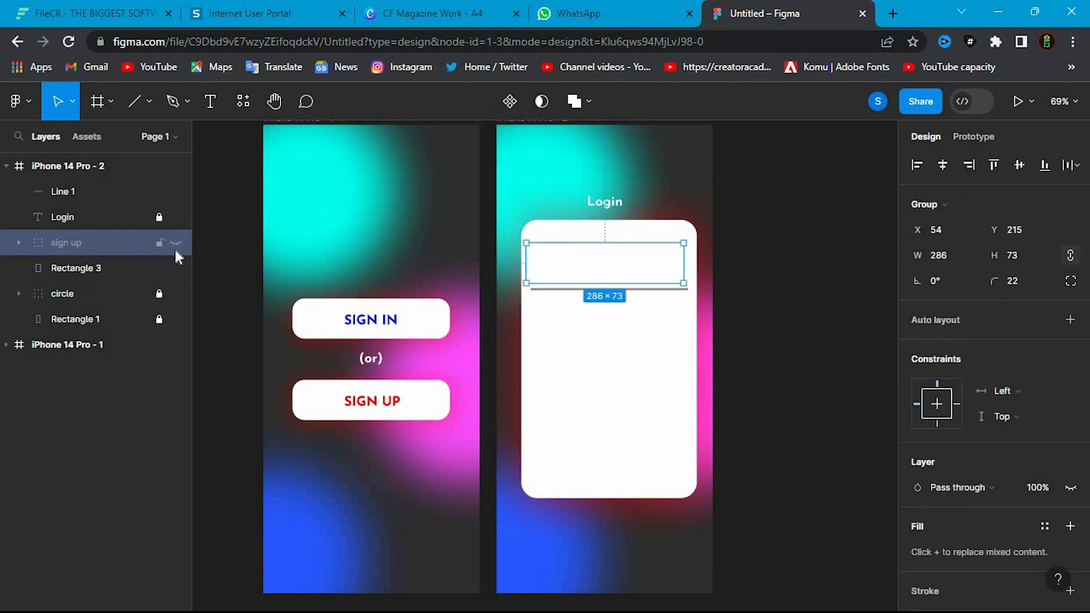
left_click(21, 243)
left_click(101, 269)
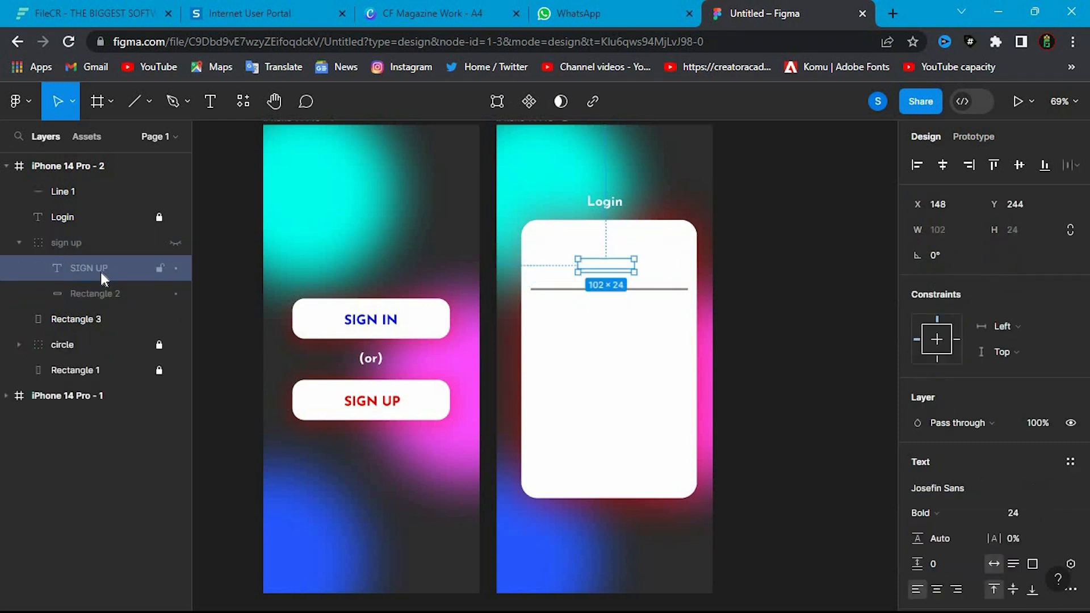
left_click_drag(101, 234, 103, 205)
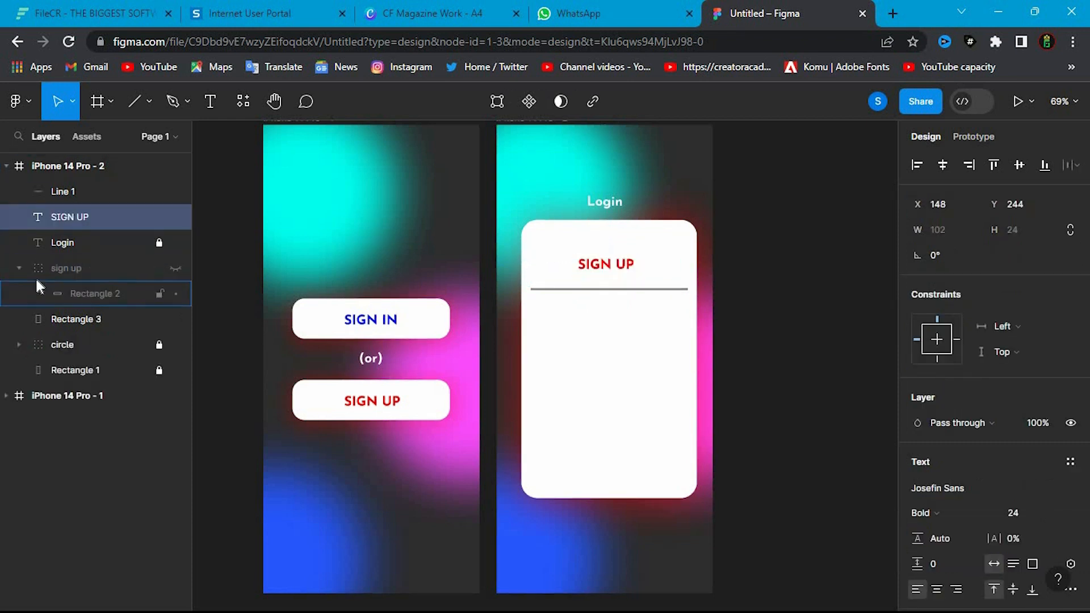
left_click(18, 268)
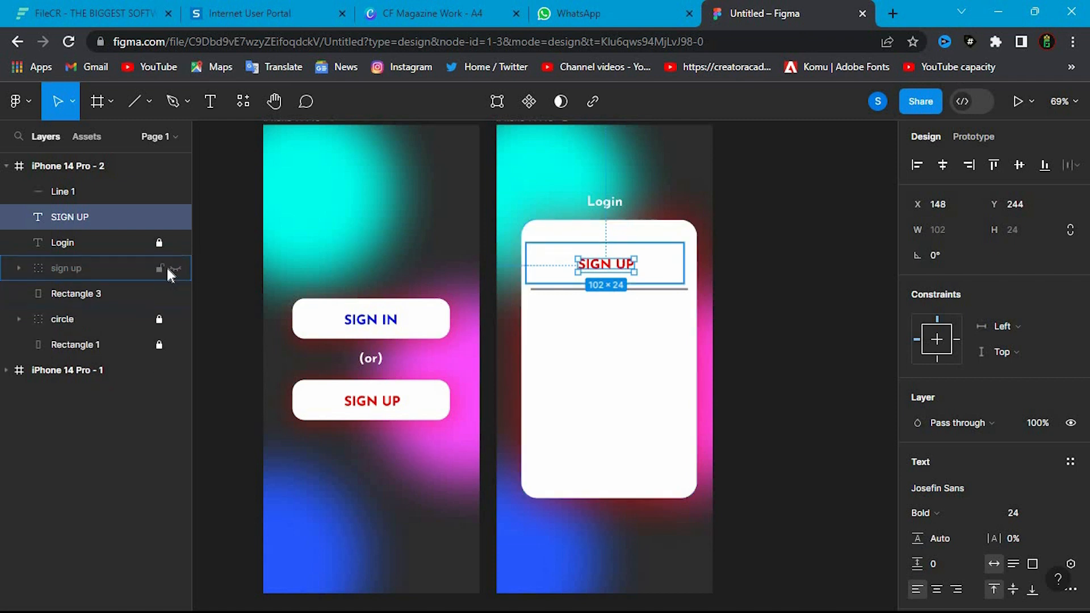
- Lock the hidden sign up group again and change the SIGN UP text on the card to "User name"
double_click(606, 264)
left_click(606, 264)
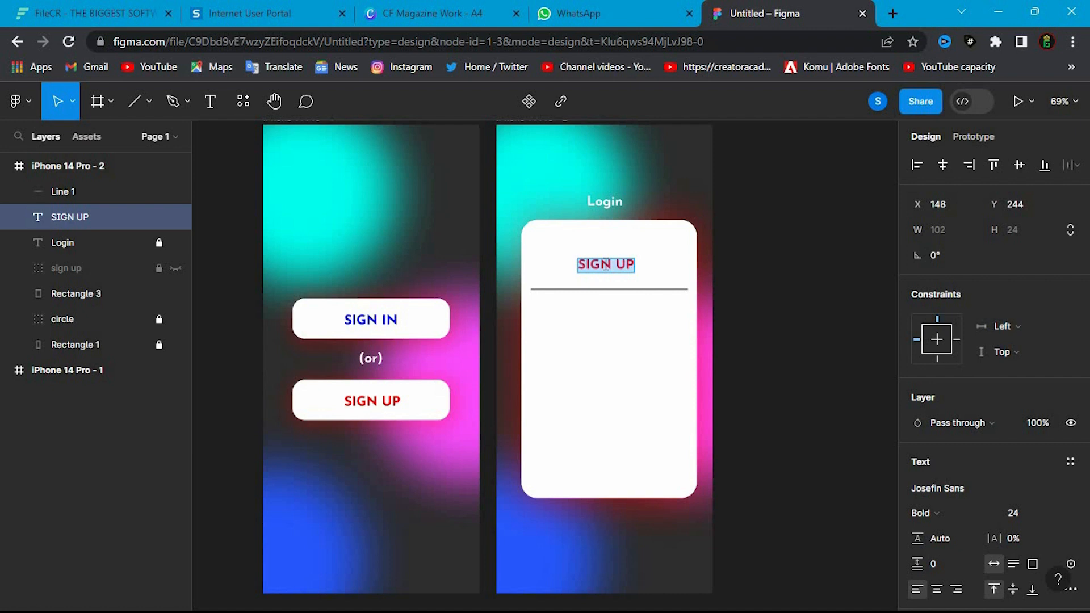
type("Us")
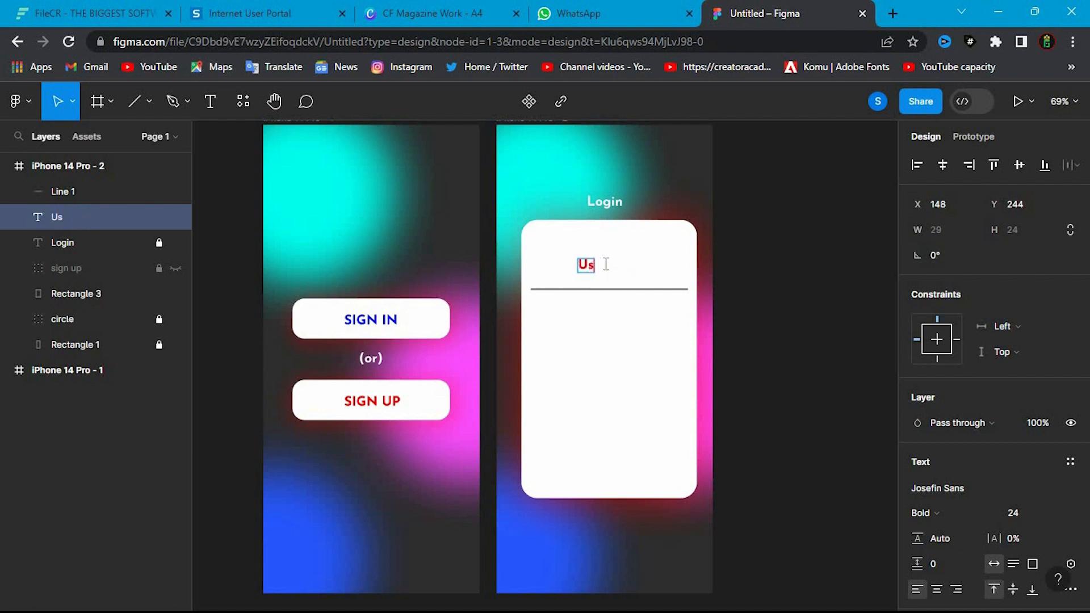
type("er name")
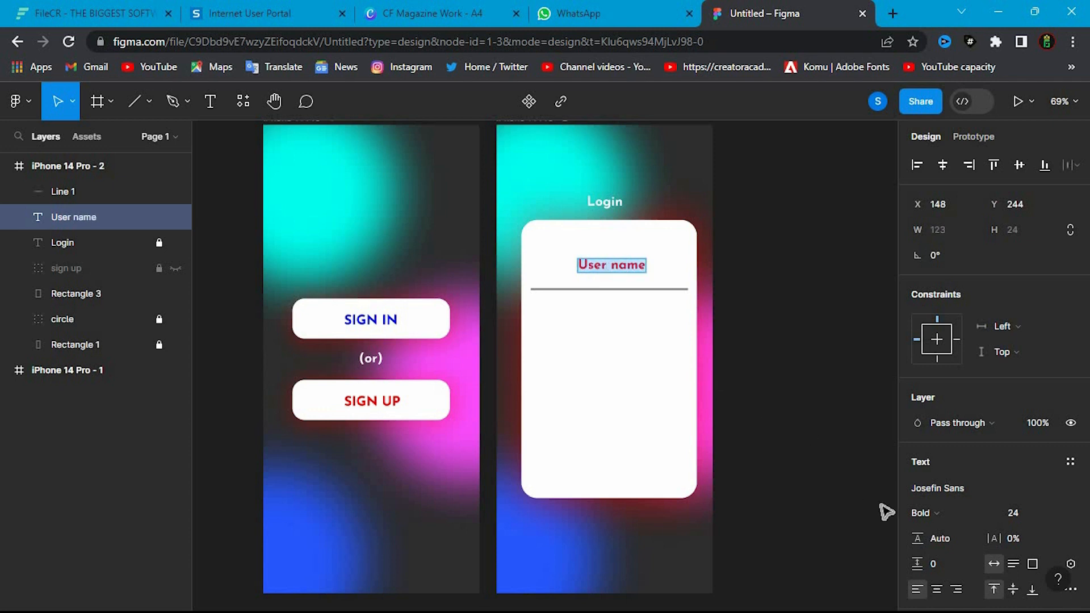
- Set the User name text's fill colour to 8D8D8D
scroll(927, 417, "down", 4)
left_click(918, 434)
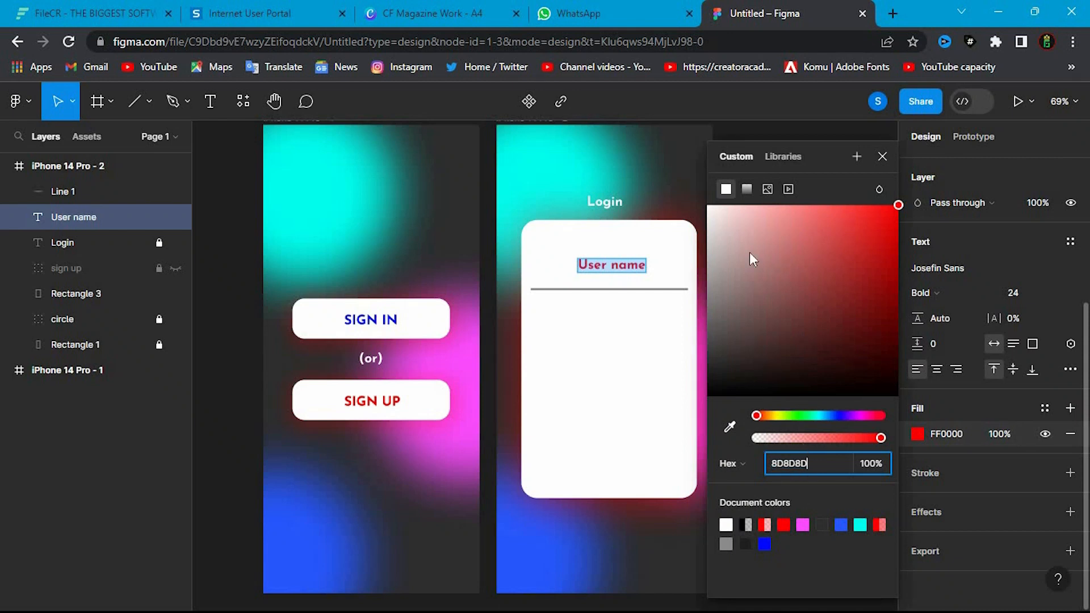
type("8D8D8D")
left_click(948, 453)
- Move the User name text just above the grey line, aligned with the line's left end
double_click(611, 264)
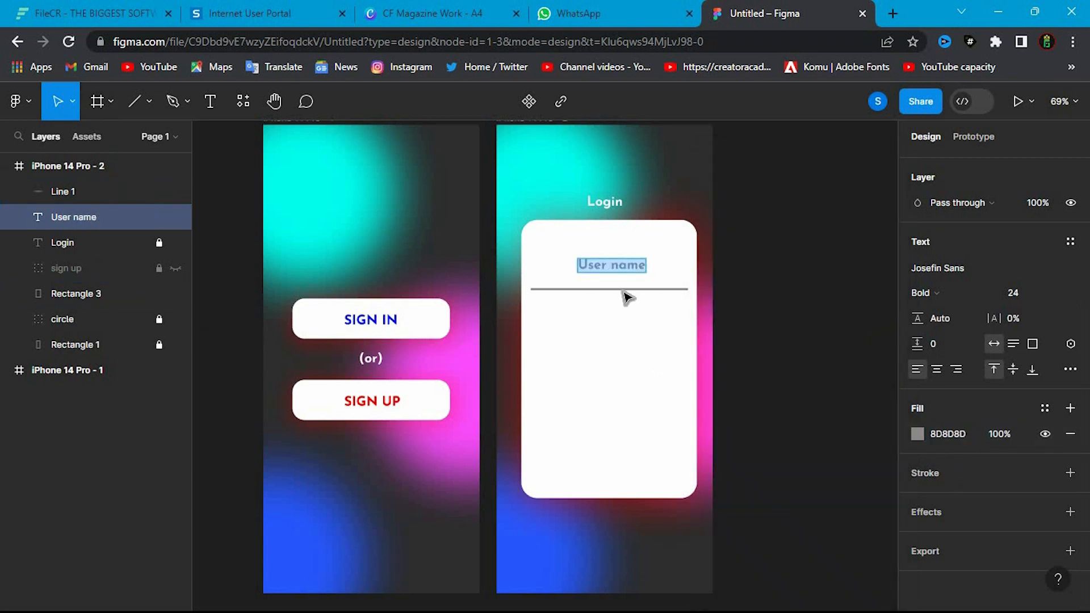
key("Escape")
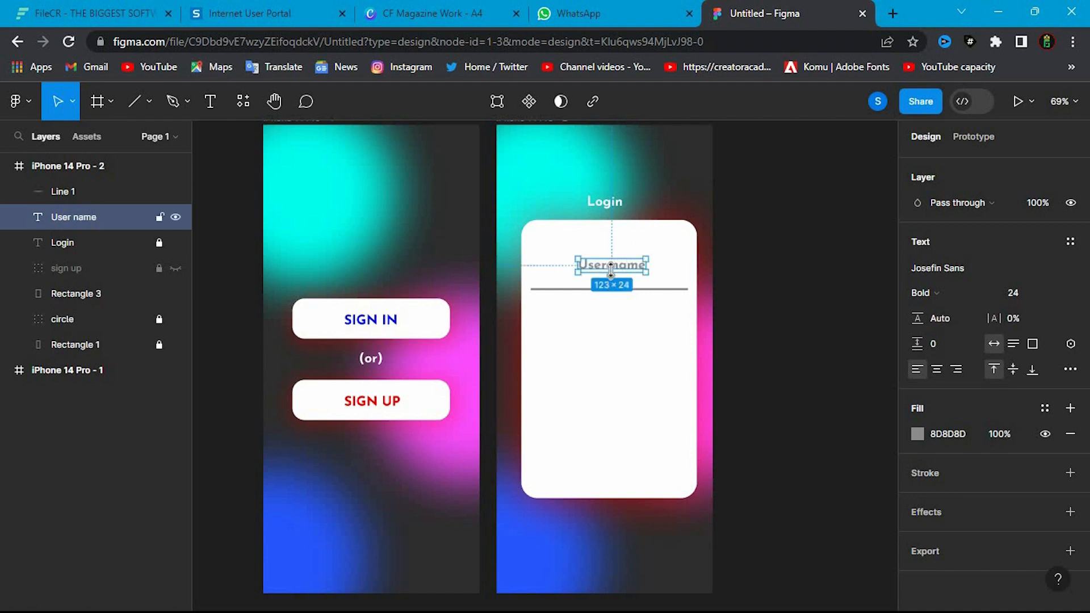
left_click_drag(618, 271, 571, 282)
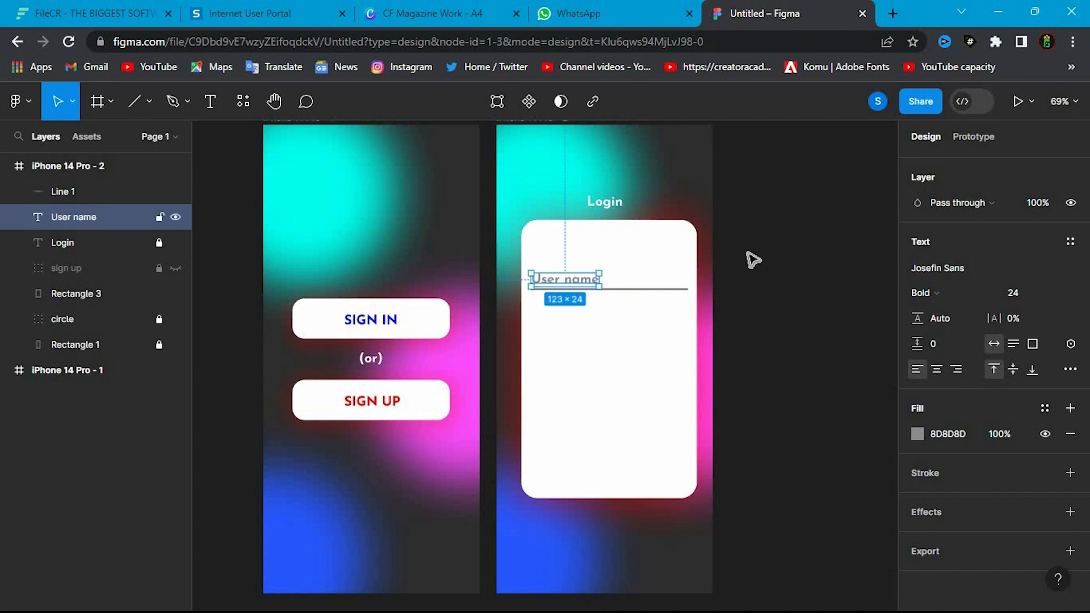
left_click(744, 287)
- Undo the accidental drag on the white card and lock the card's rectangle
left_click_drag(560, 322, 562, 275)
key("ctrl+z")
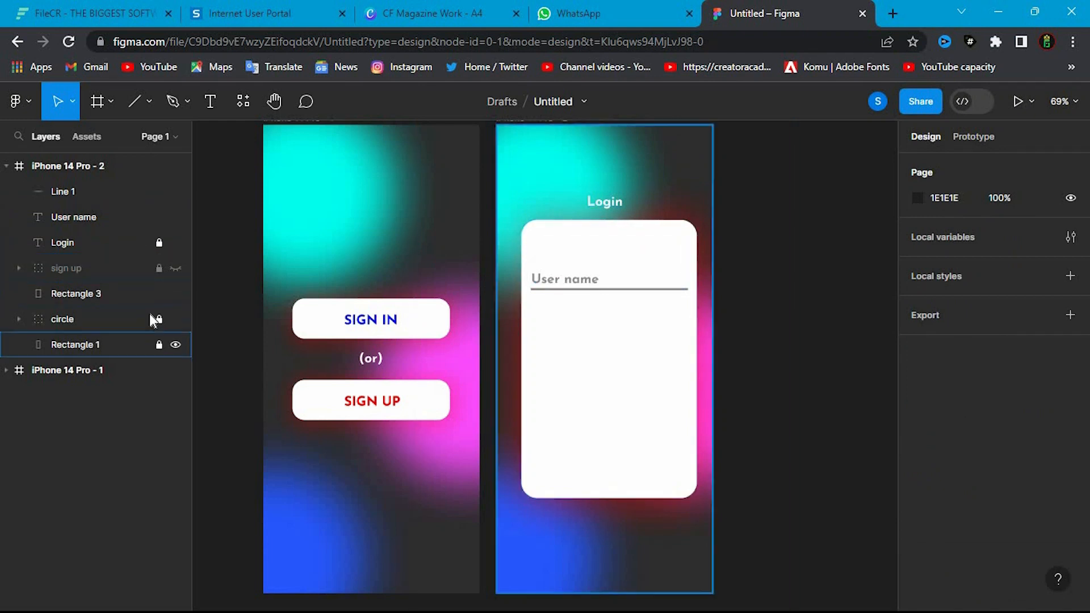
- Group the User name text with the grey line and paste a copy of the group in place
left_click_drag(594, 307, 574, 260)
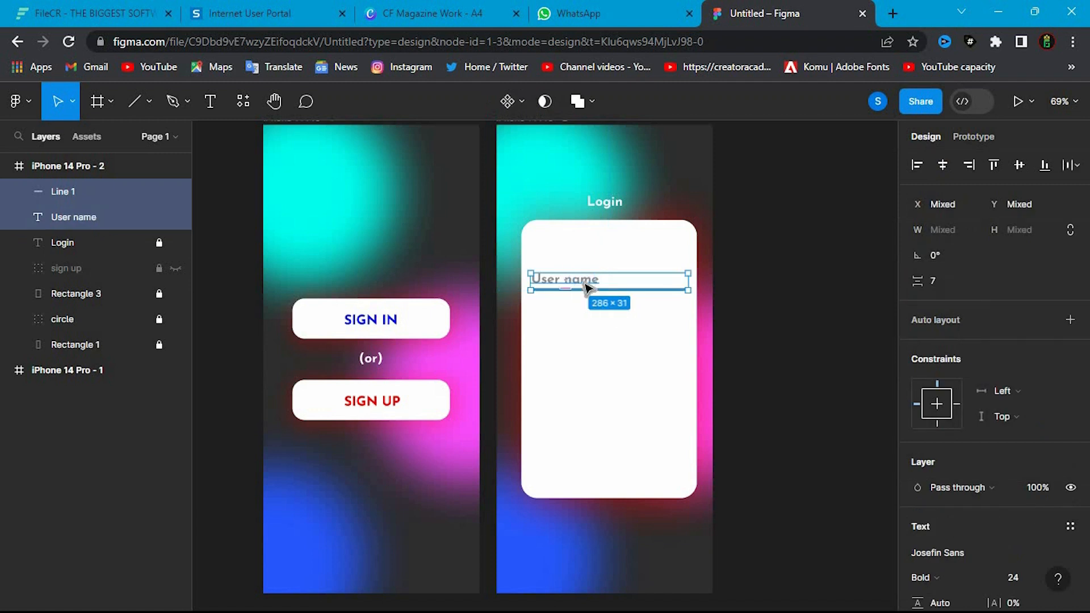
key("ctrl+g")
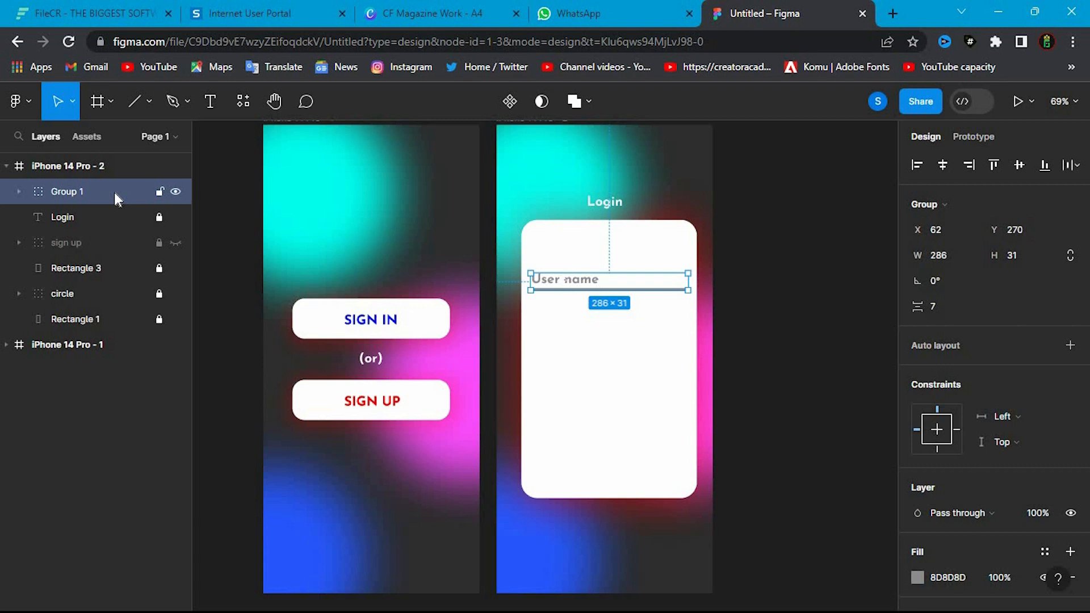
key("ctrl+v")
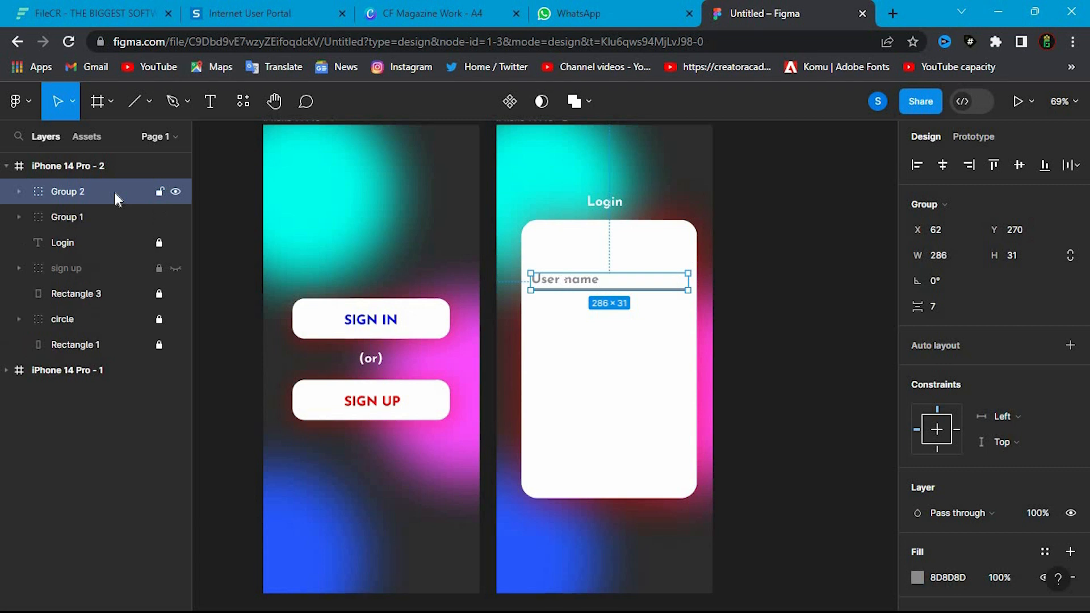
- Paste another copy of the User name field and stack the two copies below the original at Y 353 and Y 446
key("ctrl+v")
left_click_drag(61, 226, 22, 201)
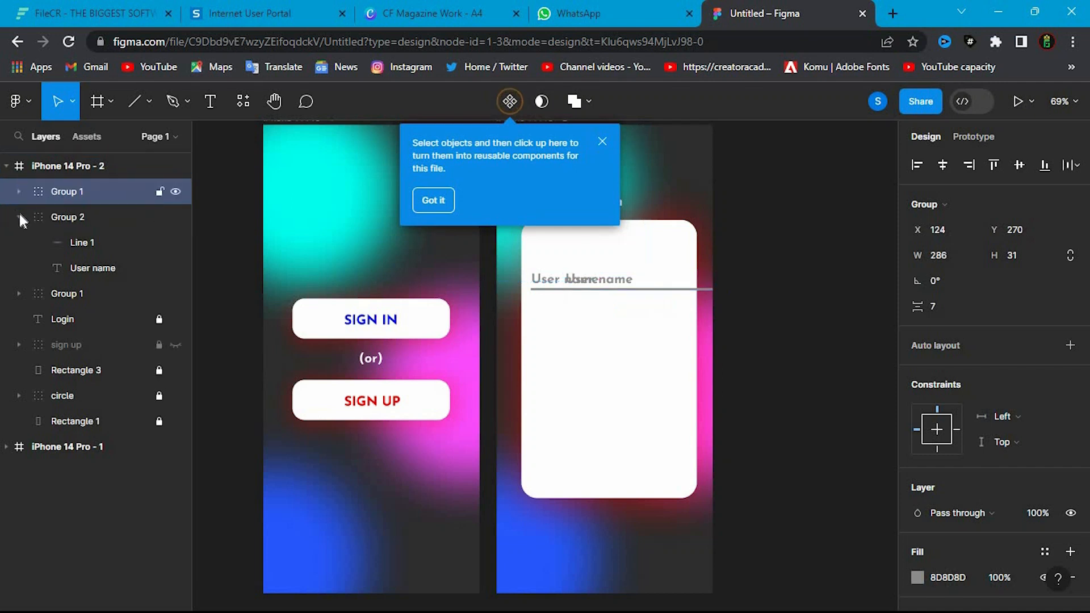
left_click(20, 216)
left_click(577, 284)
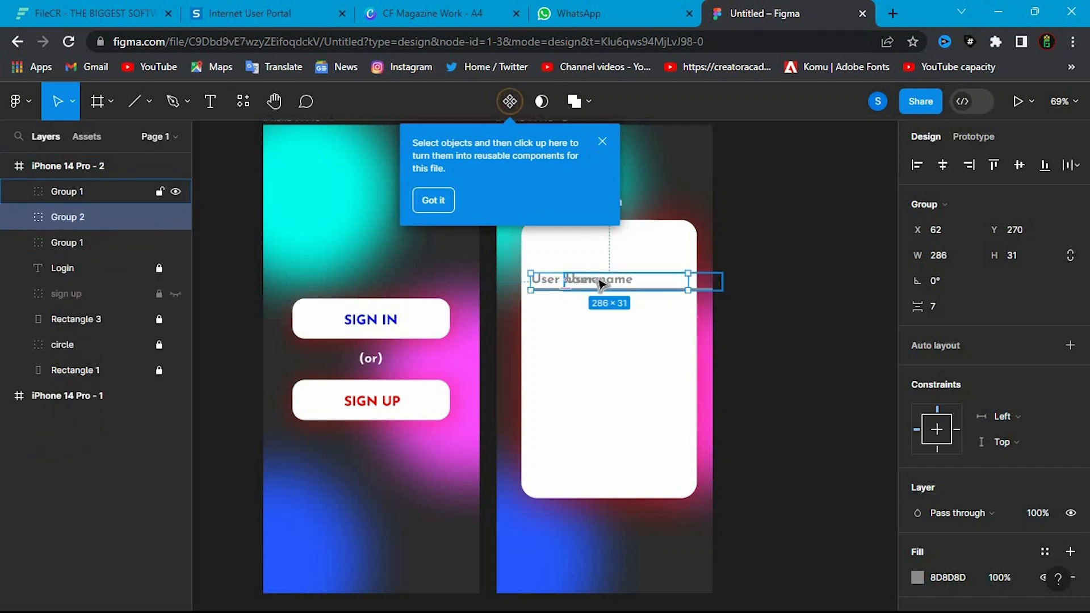
left_click_drag(598, 295, 602, 329)
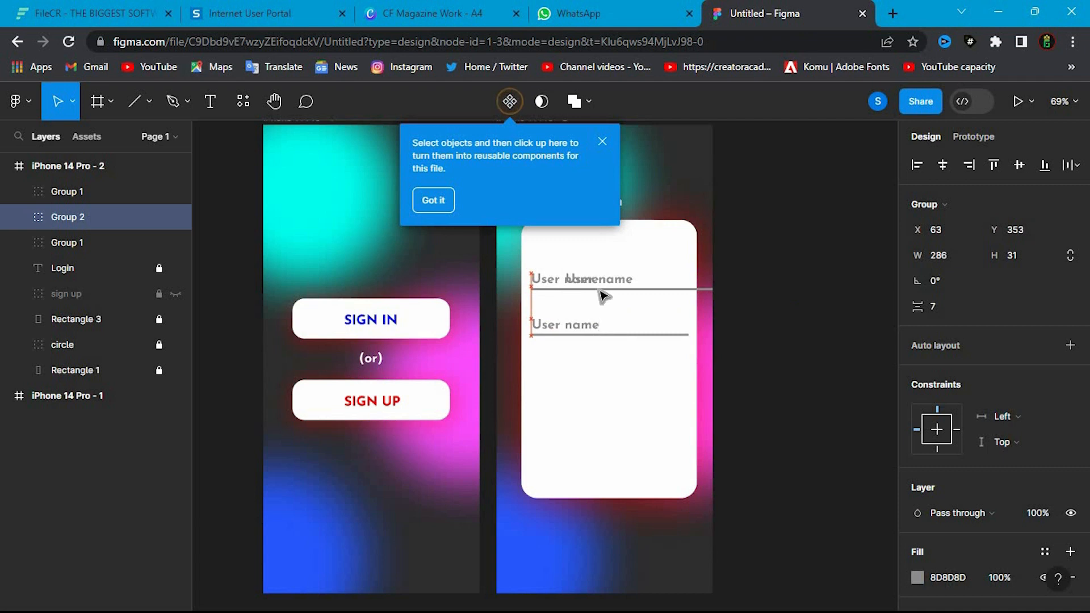
left_click_drag(603, 285, 570, 380)
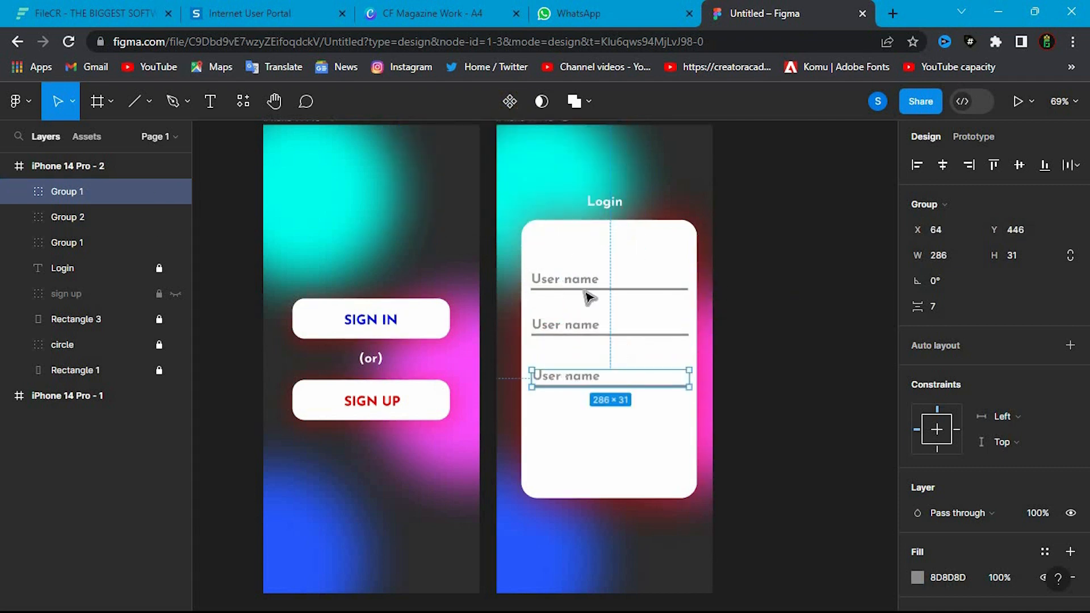
left_click_drag(579, 373, 578, 374)
key("Escape")
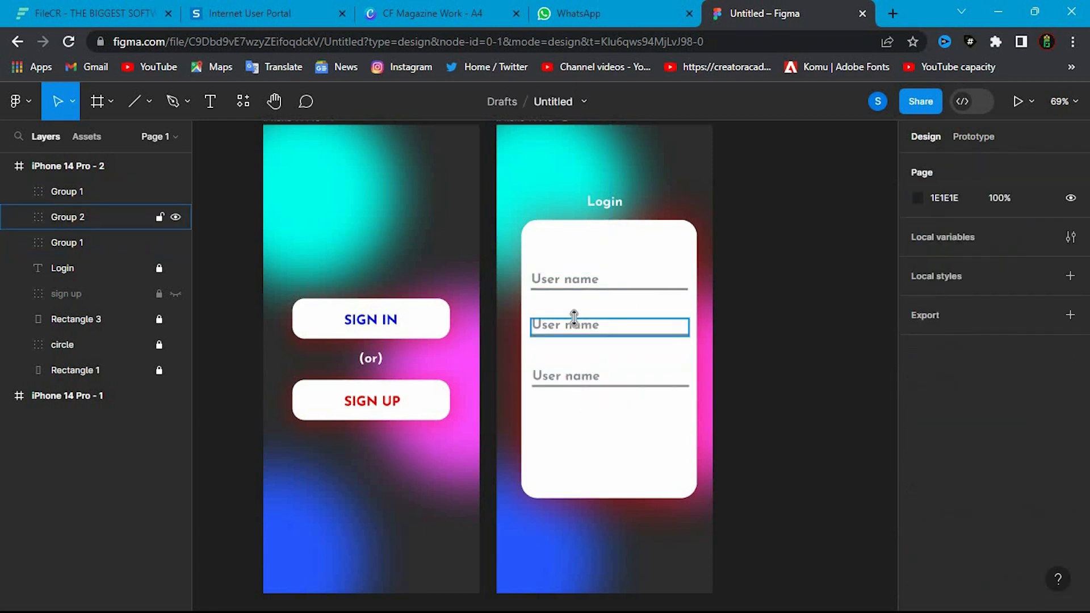
- Change the middle field's text to Email
left_click(567, 324)
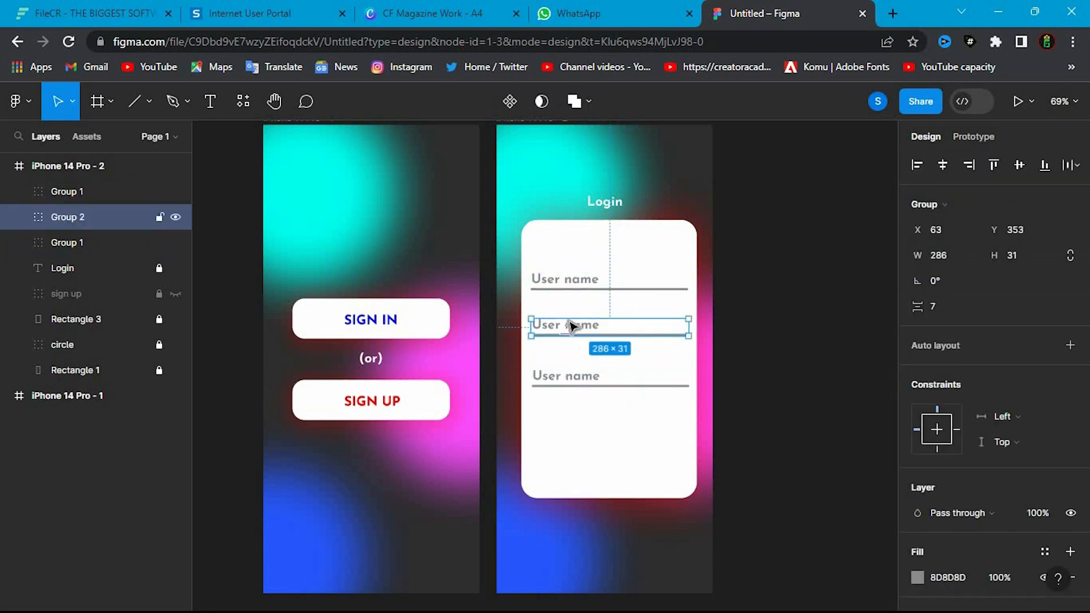
left_click(18, 216)
double_click(560, 324)
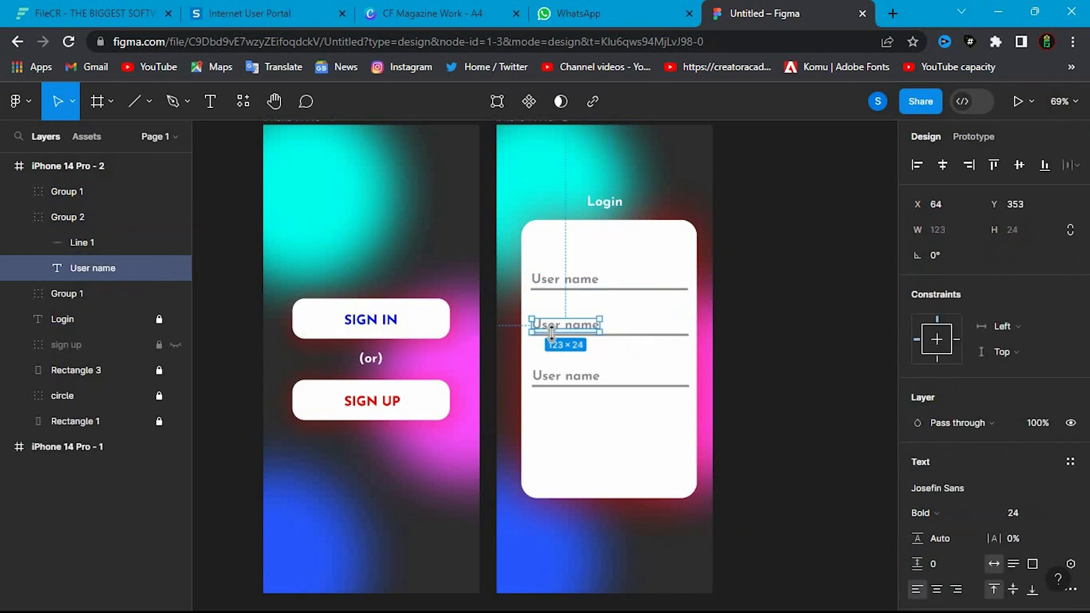
double_click(564, 325)
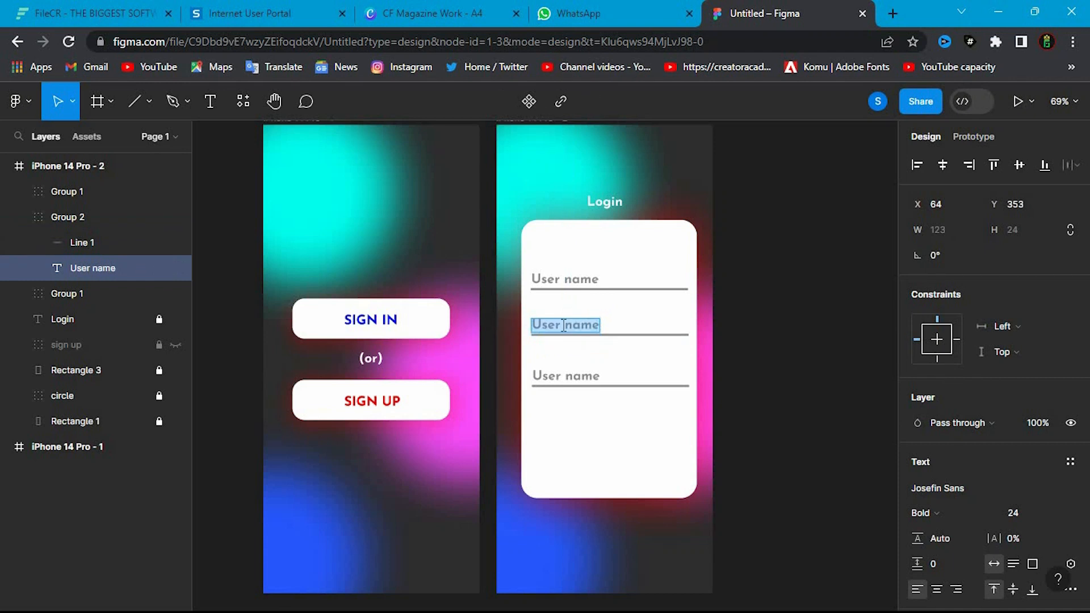
type("Email")
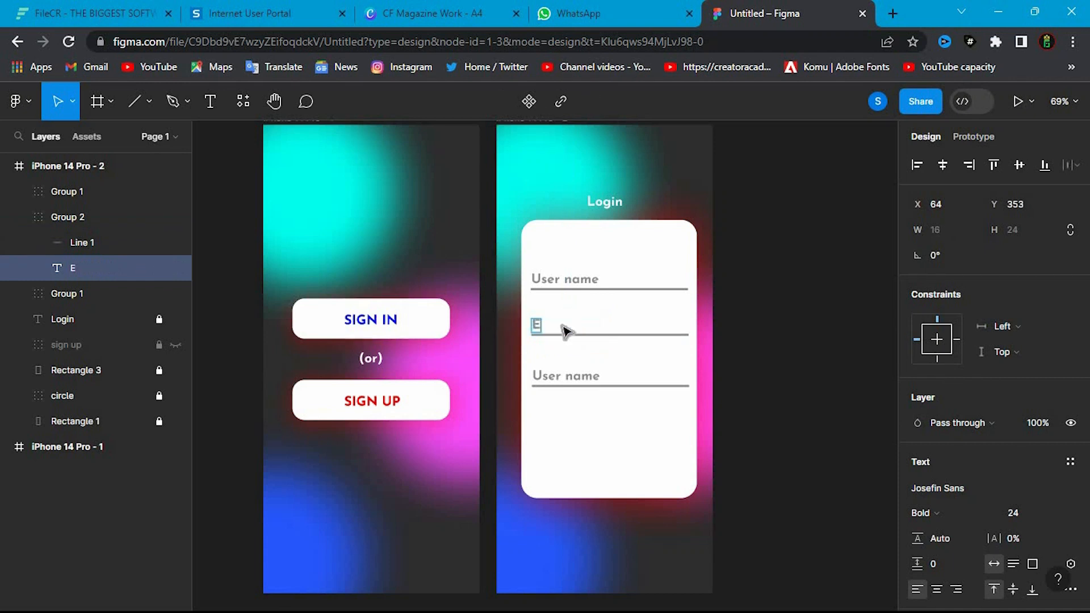
- Change the lowest field's text to Password
left_click(579, 375)
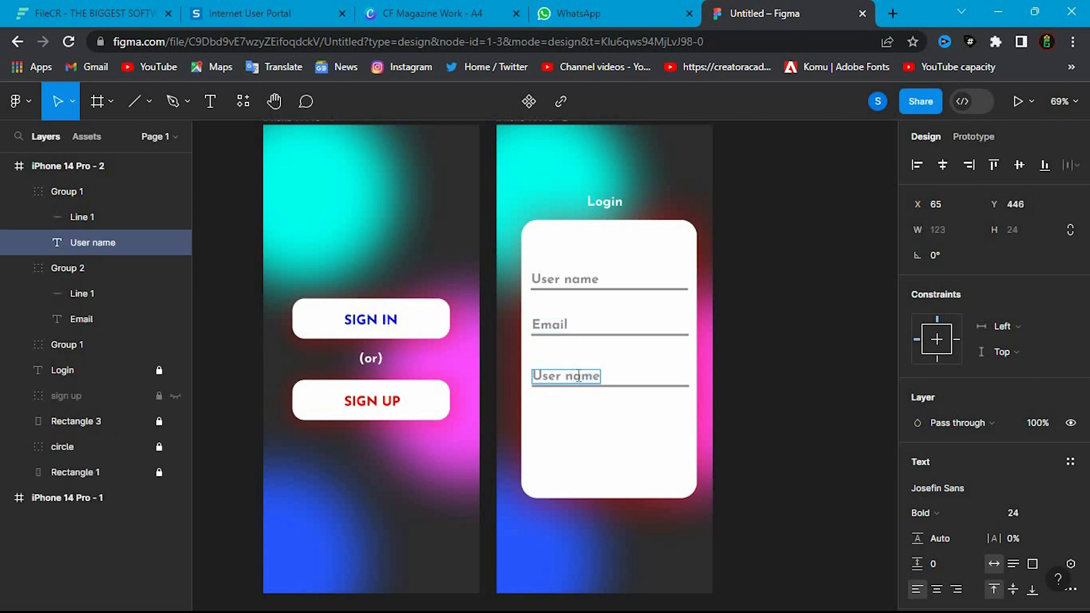
double_click(578, 375)
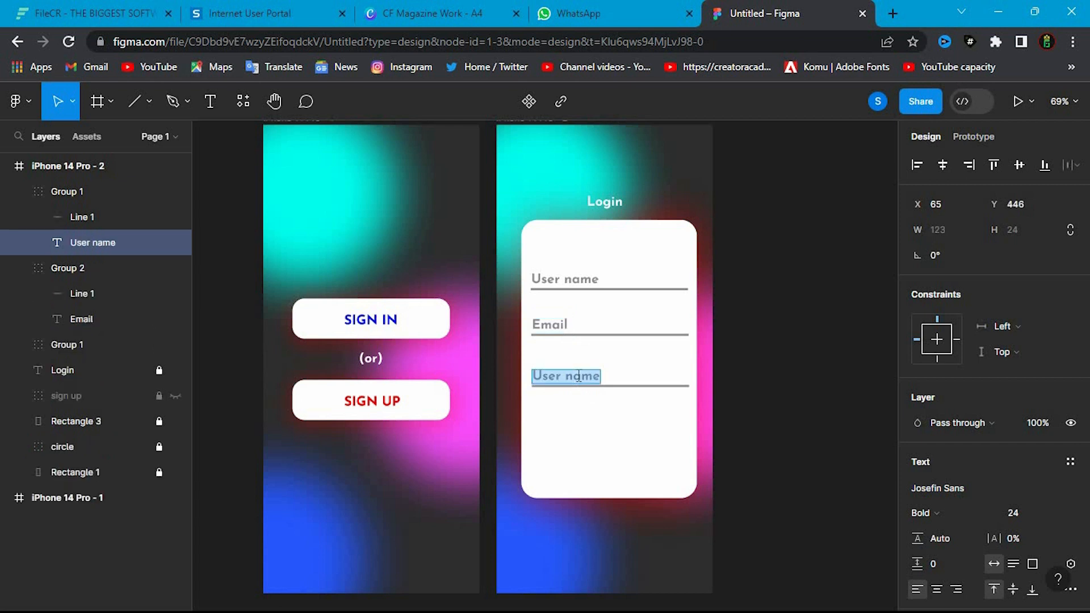
type("Password")
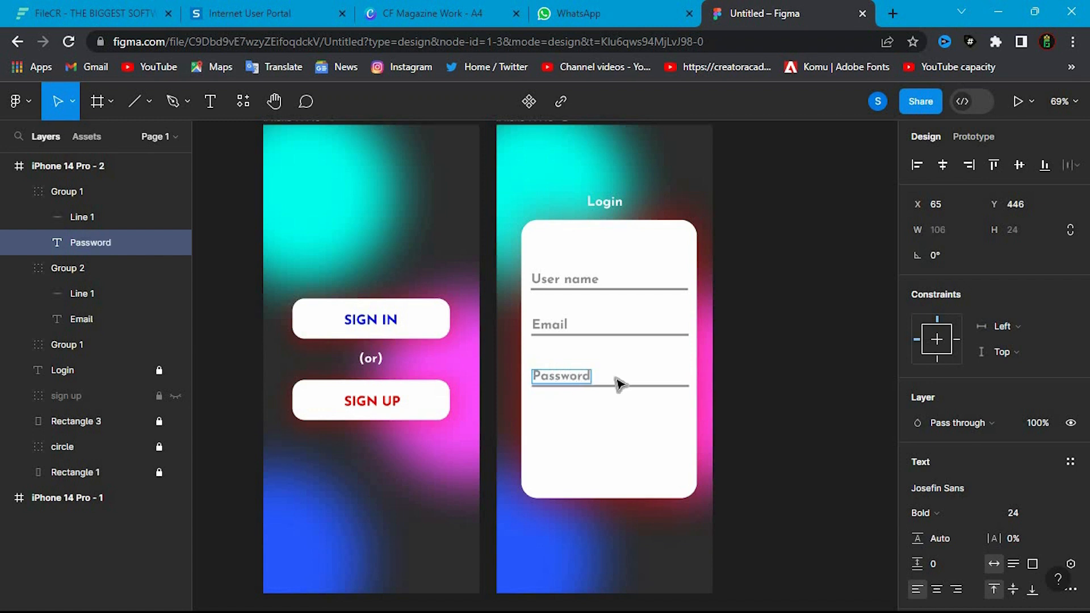
key("Escape")
key("Escape")
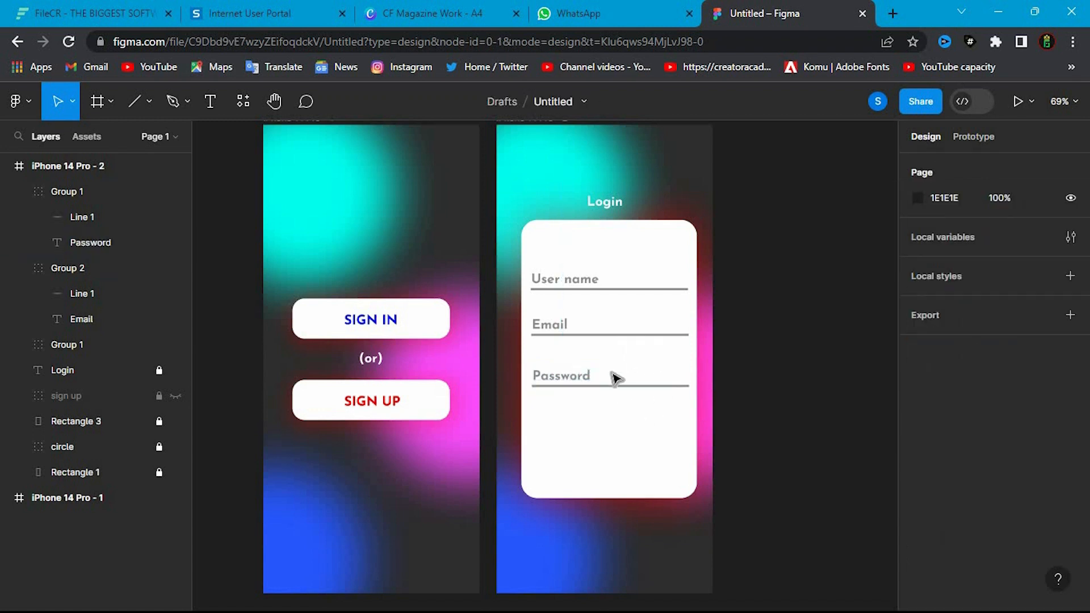
- Move the Email and Password fields down together, placing the Email field at about Y 397
left_click(616, 379)
left_click(587, 322, "shift")
left_click_drag(606, 360, 605, 375)
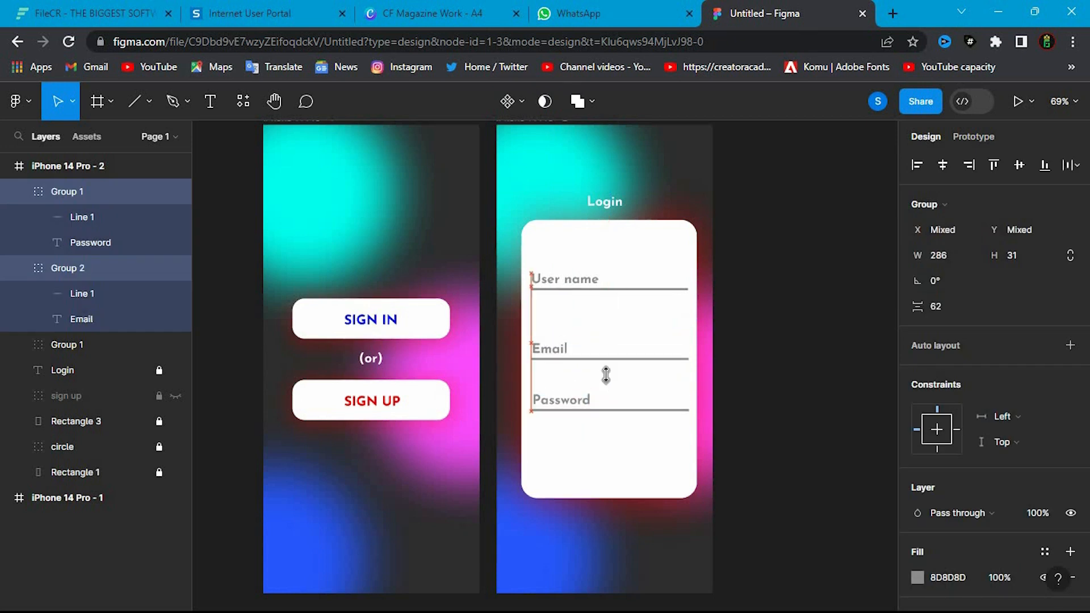
- Duplicate the Email field and place the copy between the User name and Email fields at about Y 334
left_click(550, 358)
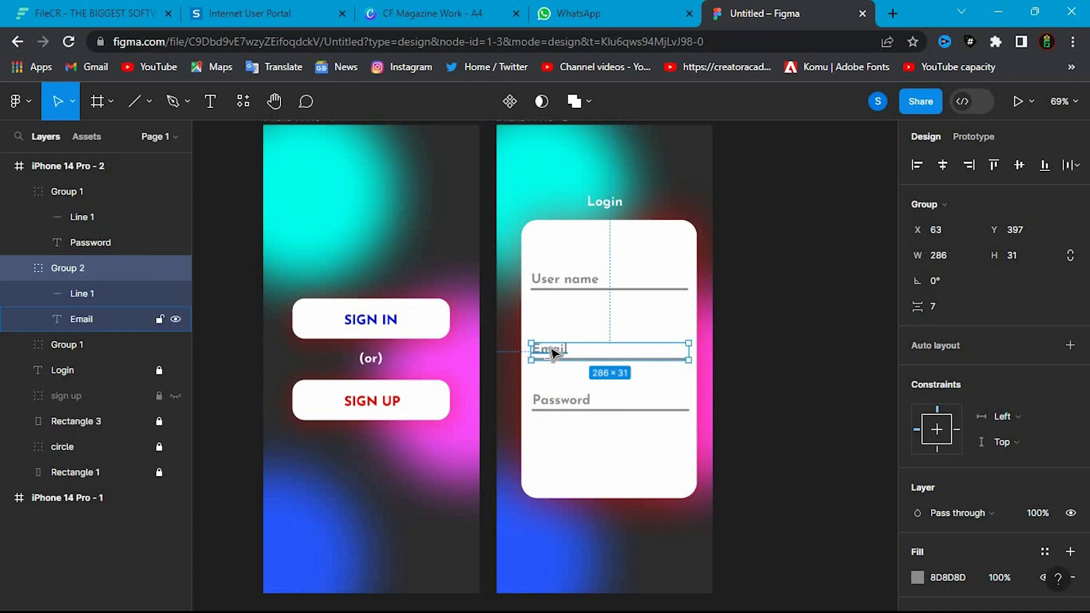
key("ctrl+d")
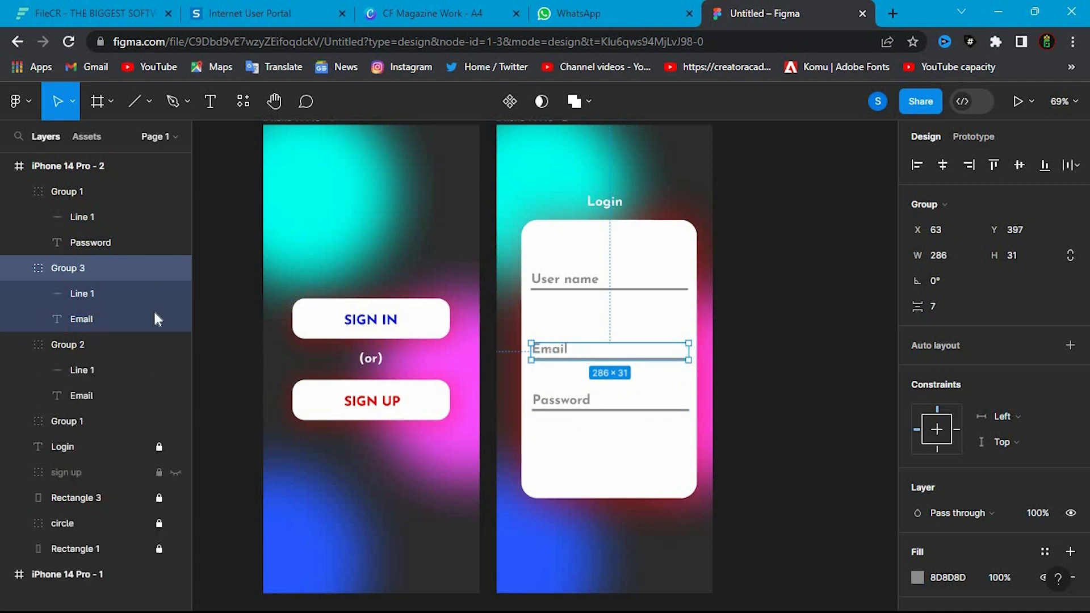
left_click_drag(610, 352, 612, 322)
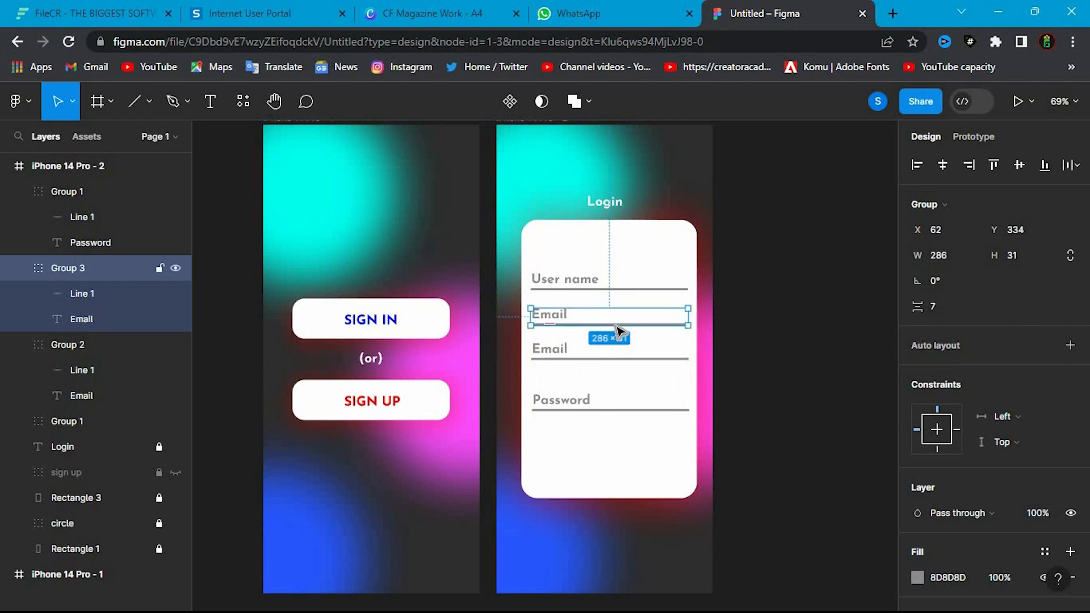
- Collapse all the expanded field groups in the layer list
left_click(19, 267)
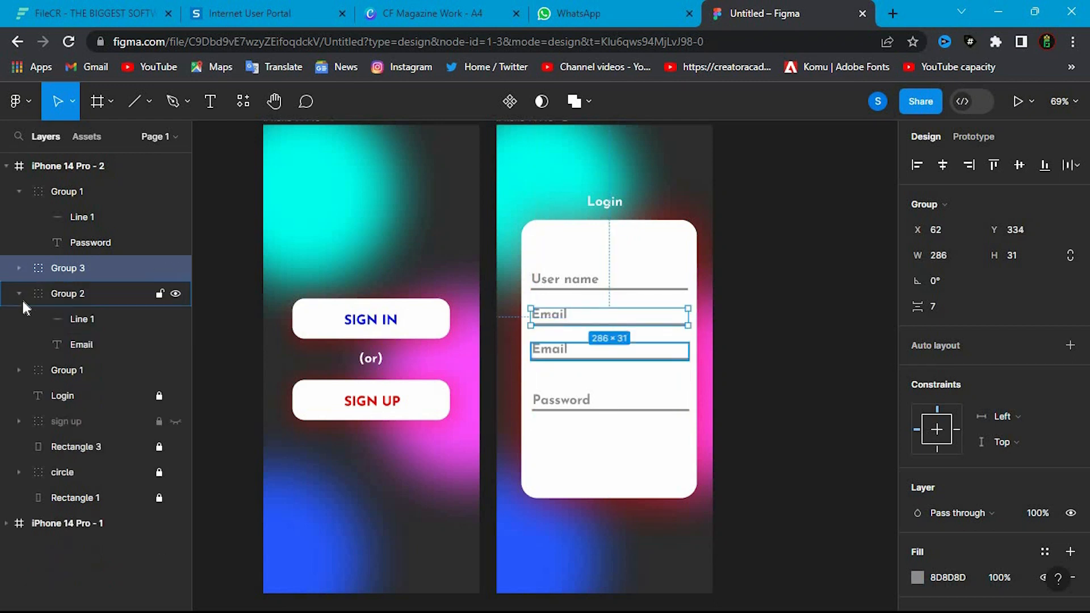
left_click(19, 192)
left_click(20, 193)
mouse_move(90, 243)
left_mouse_down()
mouse_move(94, 226)
mouse_move(93, 240)
left_mouse_up()
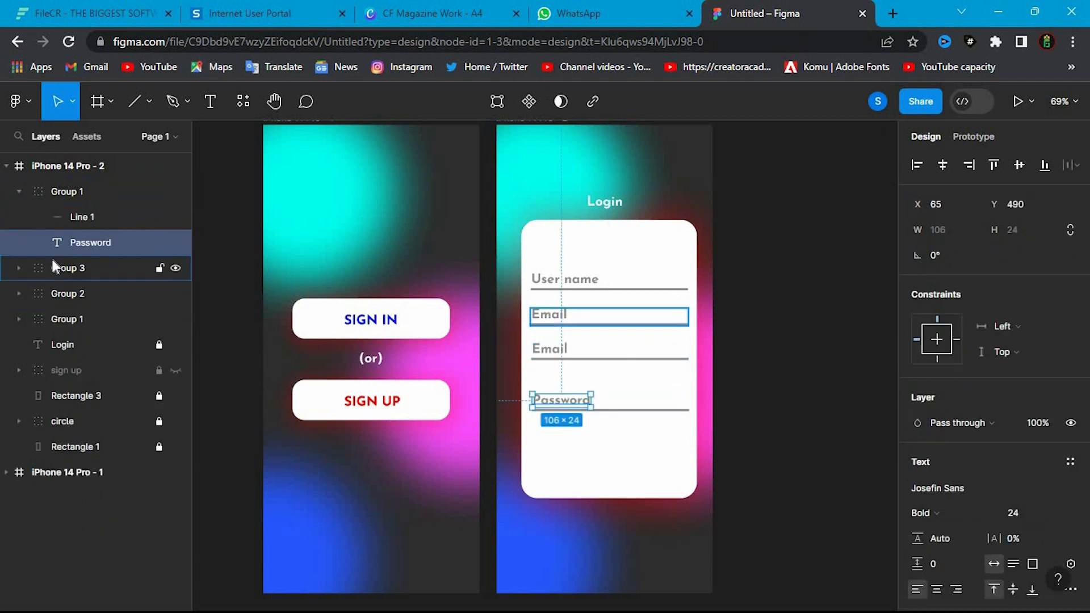
left_click(20, 192)
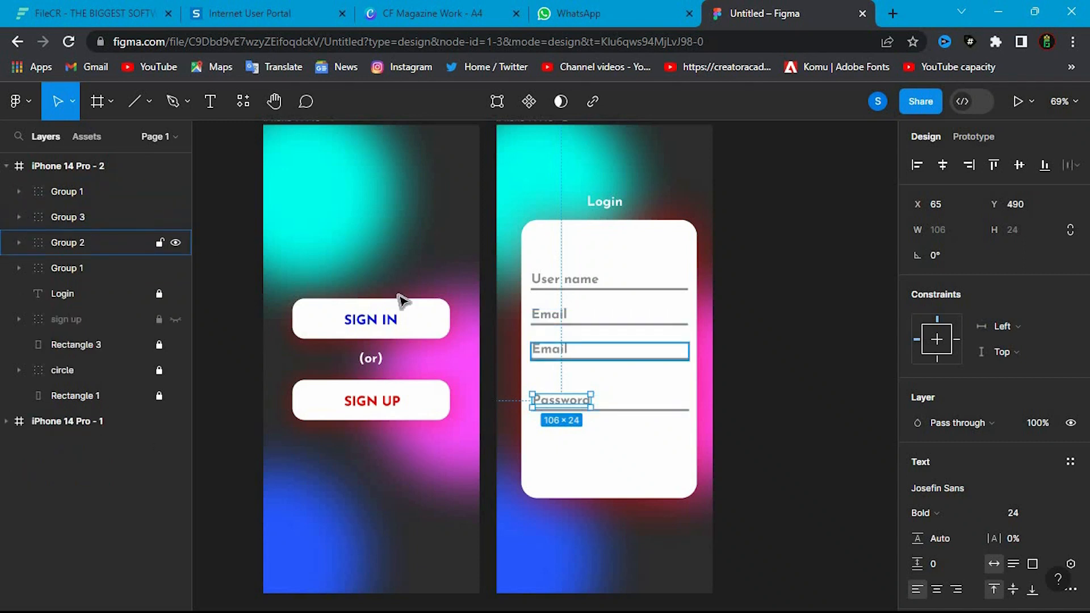
key("Escape")
- Take the Email text out of the duplicated field's group and delete the group with its remaining line
left_click(150, 218)
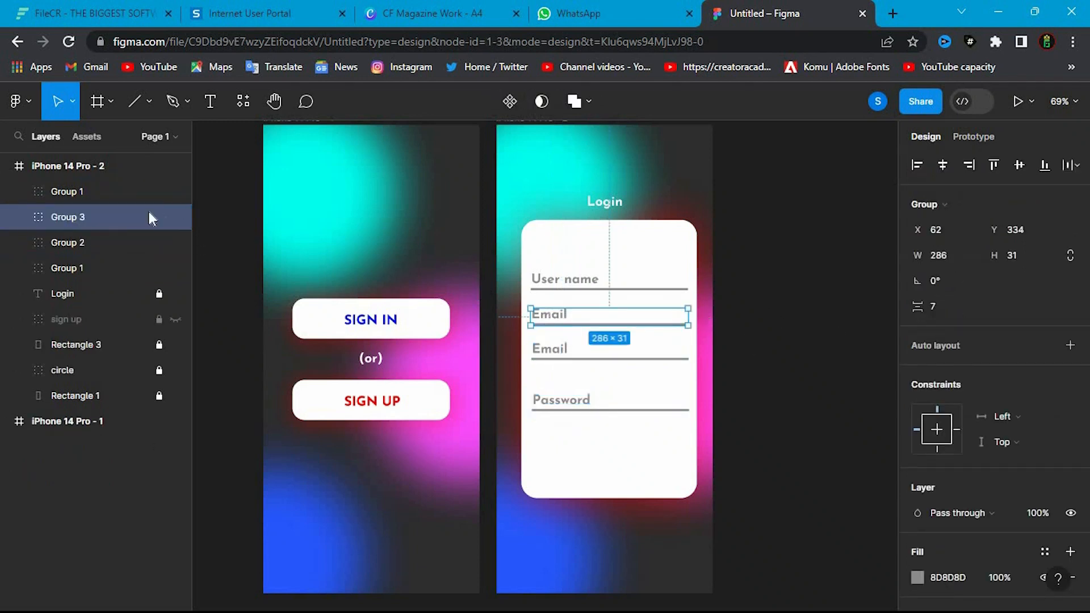
left_click(20, 218)
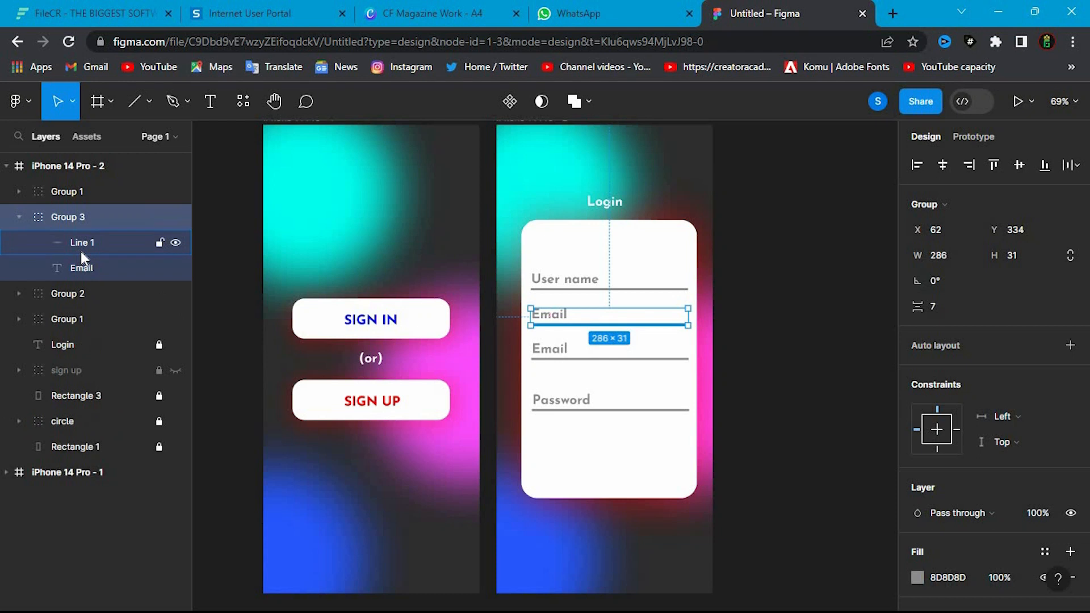
left_click(81, 282)
left_click(81, 270)
left_click_drag(87, 244, 79, 207)
left_click(102, 242)
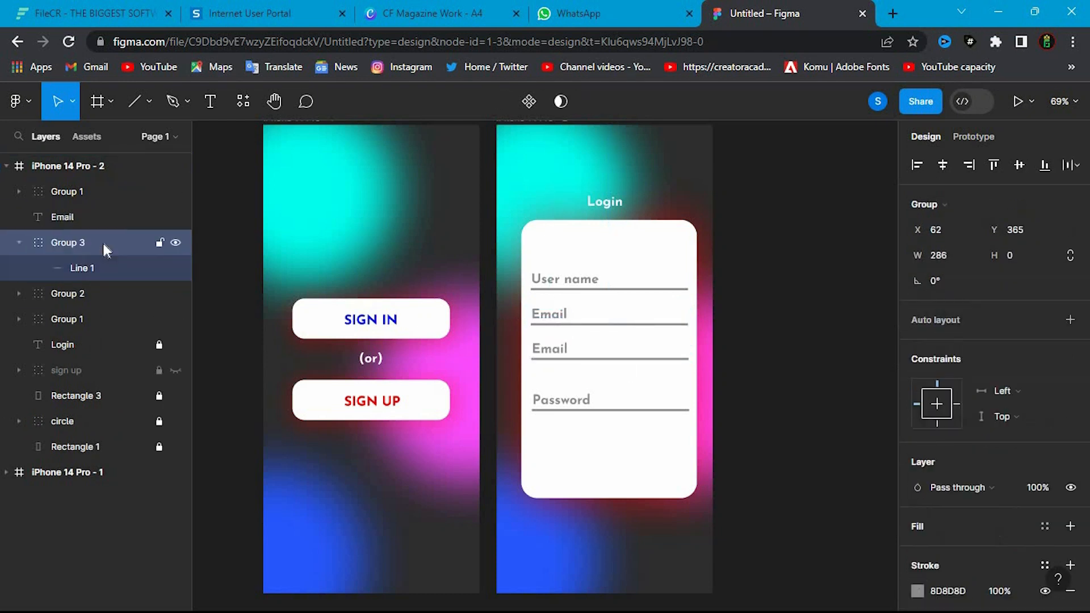
key("Delete")
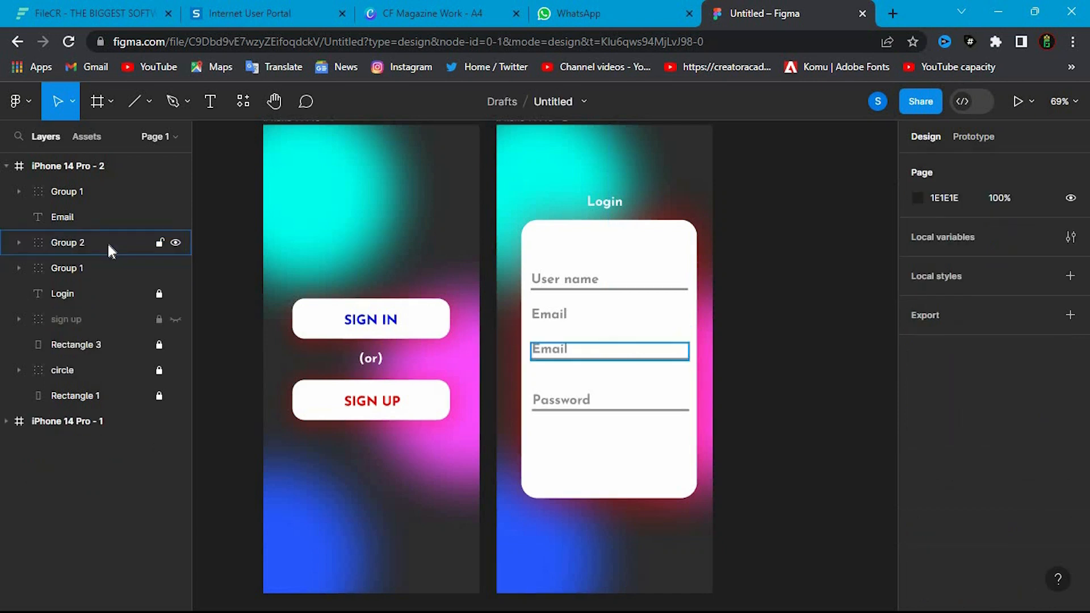
- Change the loose Email text to (or) and centre it on the card between the User name and Email fields
left_click(66, 219)
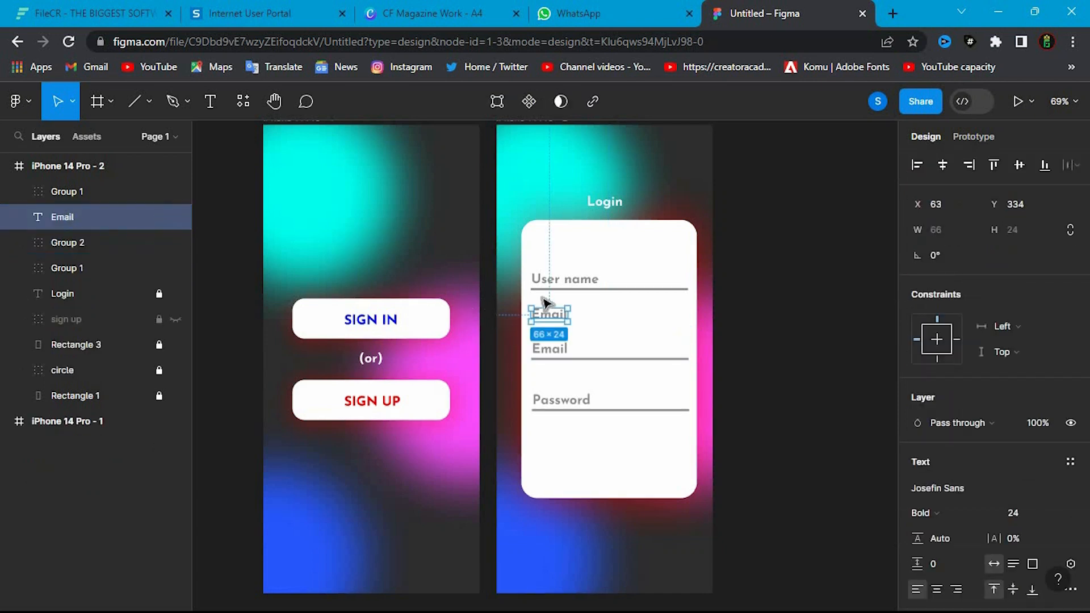
double_click(561, 316)
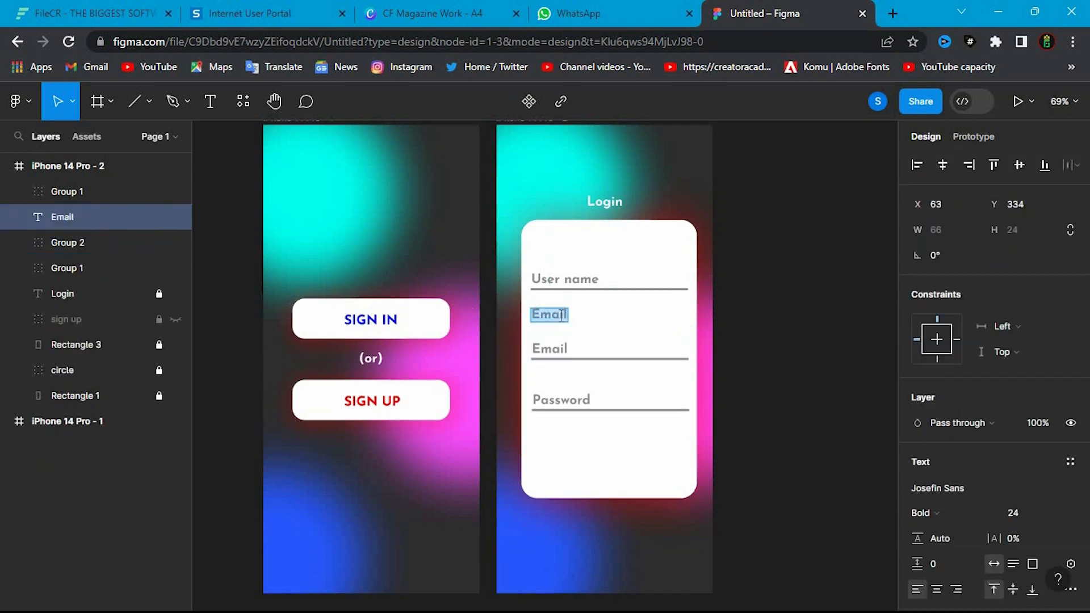
key("BackSpace")
type("(or")
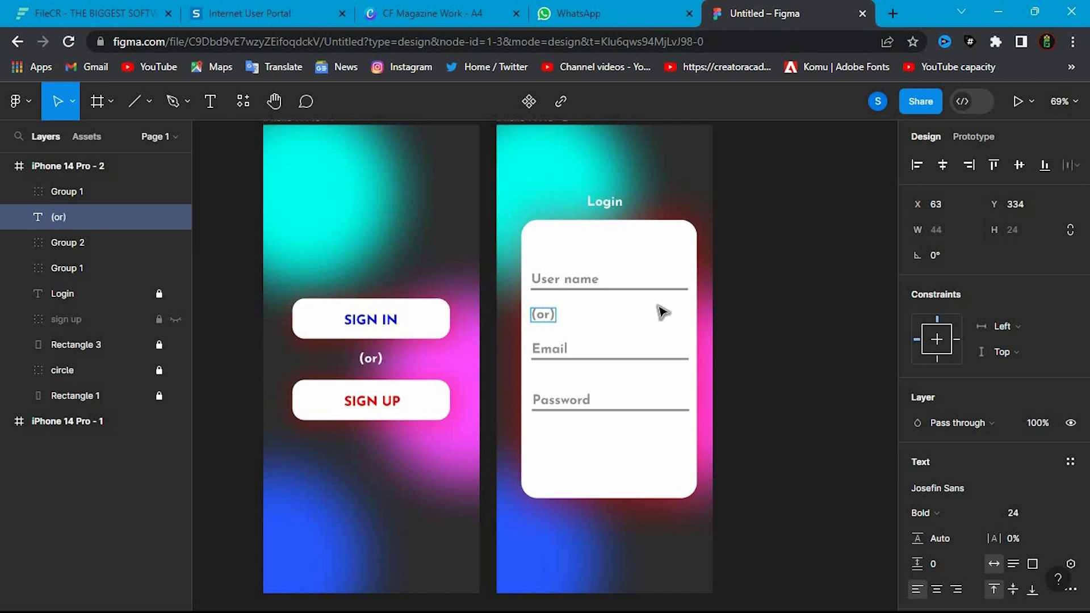
left_click_drag(539, 314, 609, 319)
left_click(769, 325)
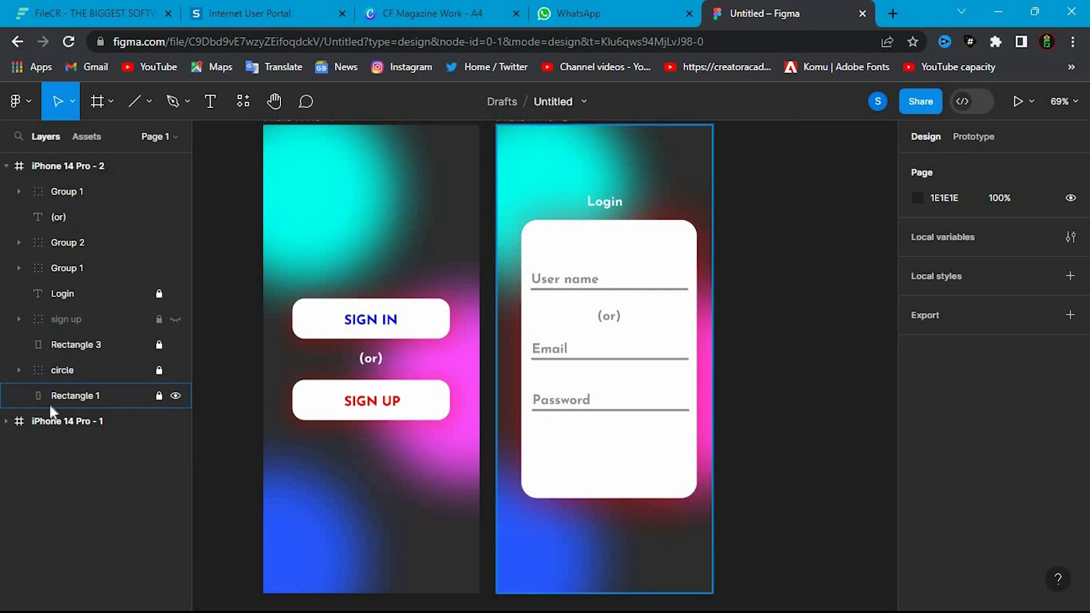
left_click(113, 397)
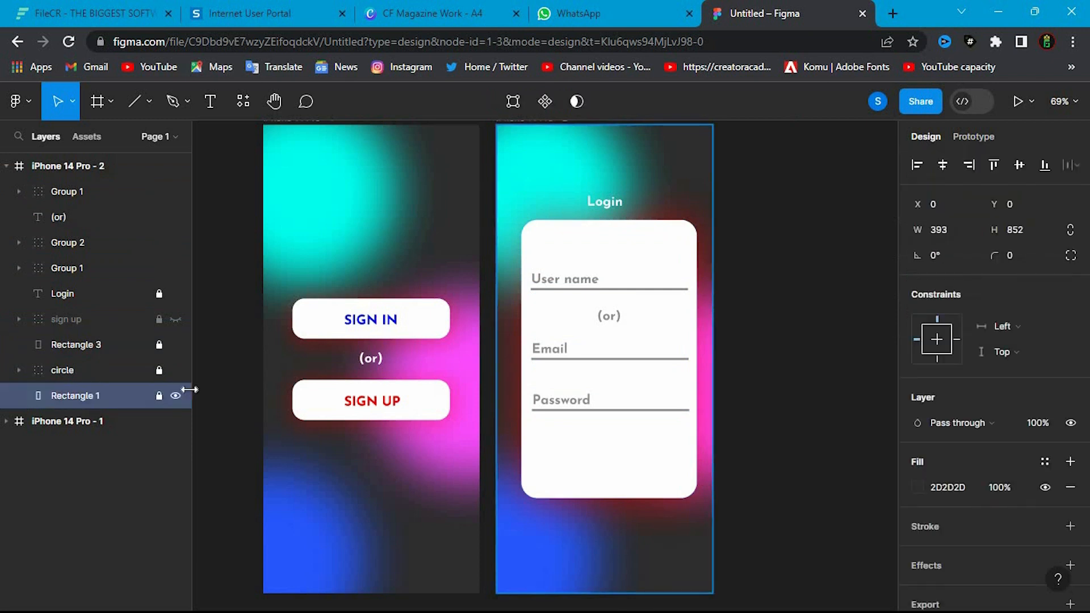
left_click(158, 396)
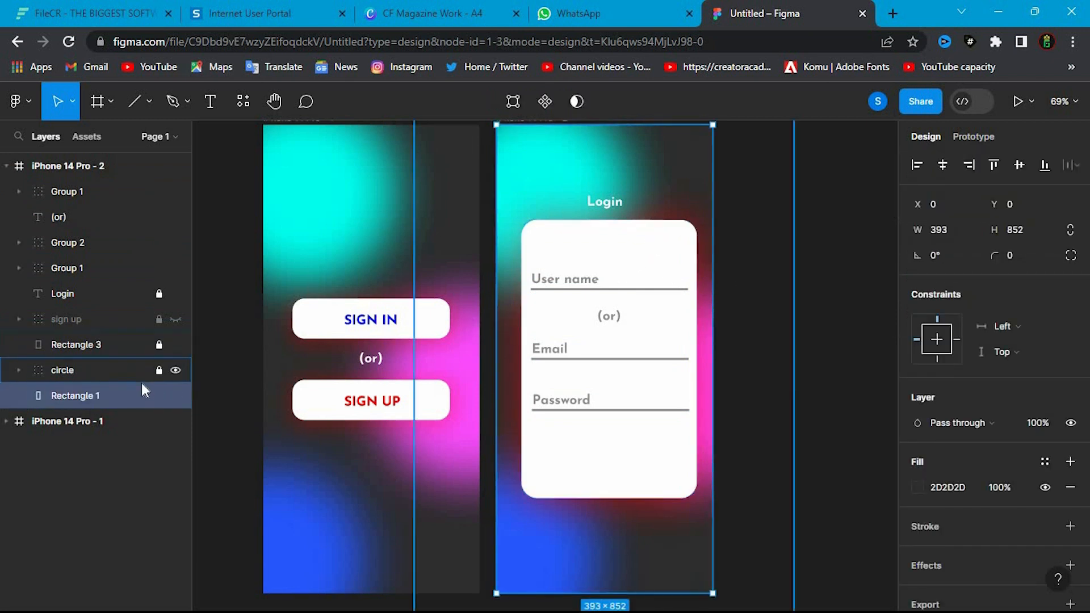
left_click(158, 395)
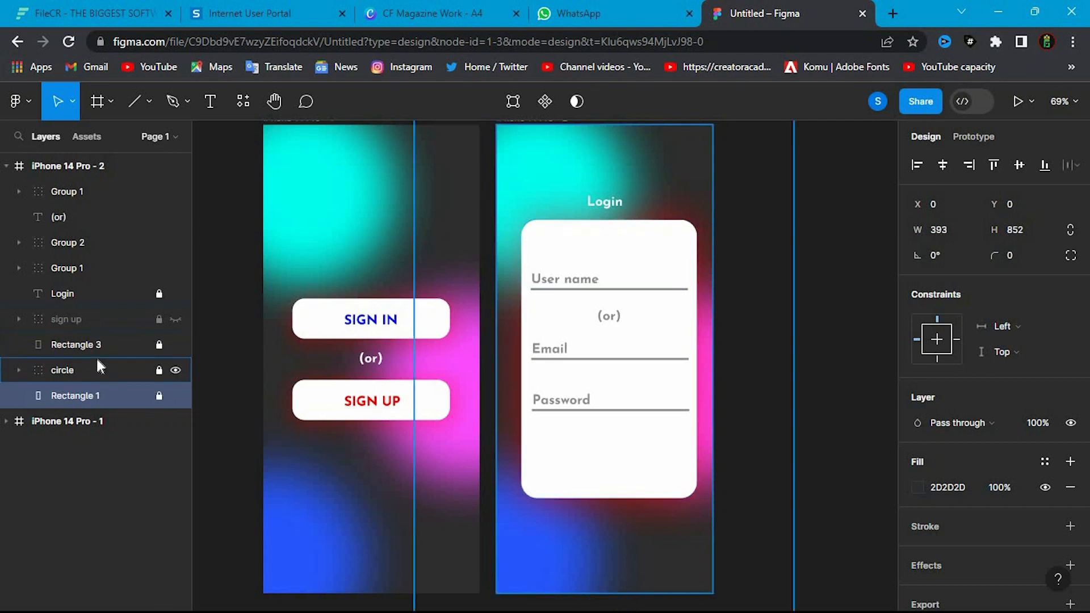
- Unlock the white card's rectangle and shorten it from both ends to 319 × 431 with its upper edge at Y 195
left_click(103, 351)
left_click(159, 344)
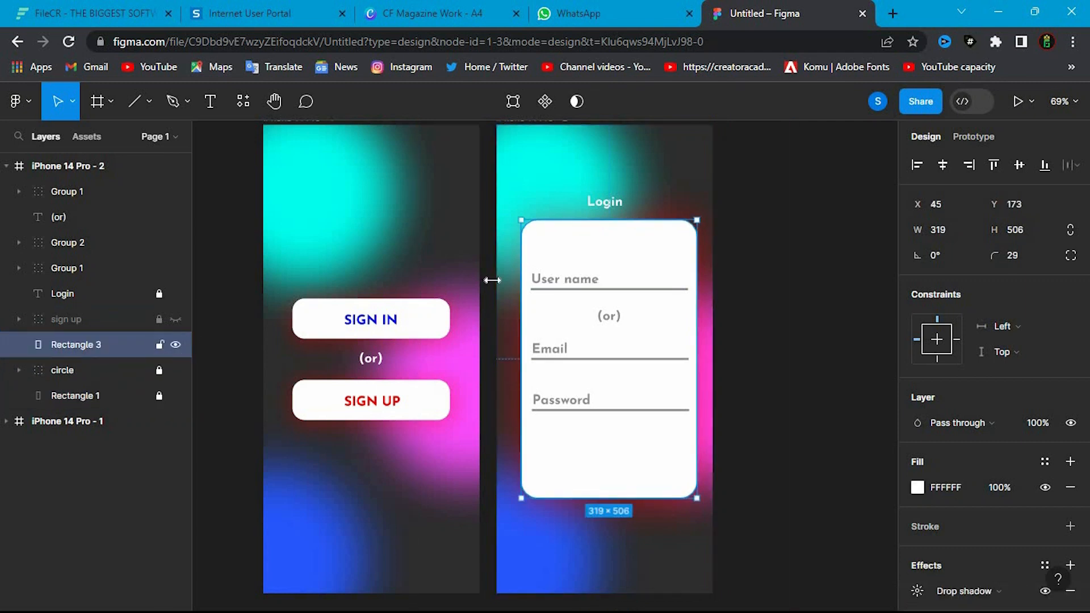
left_click_drag(604, 222, 603, 238)
left_click_drag(594, 498, 595, 462)
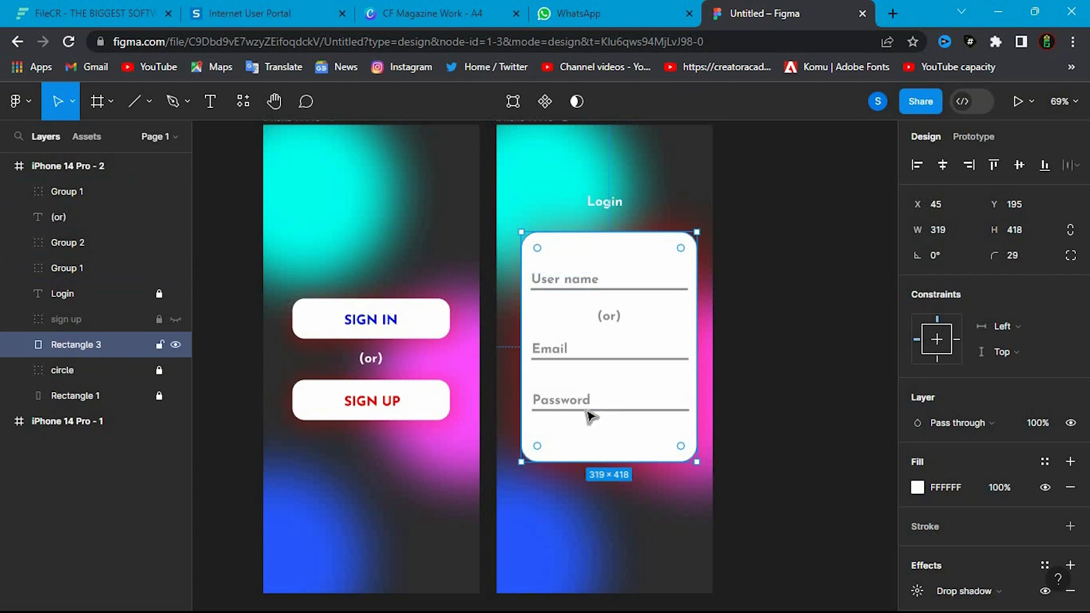
mouse_move(597, 460)
left_mouse_down()
mouse_move(597, 427)
mouse_move(599, 470)
left_mouse_up()
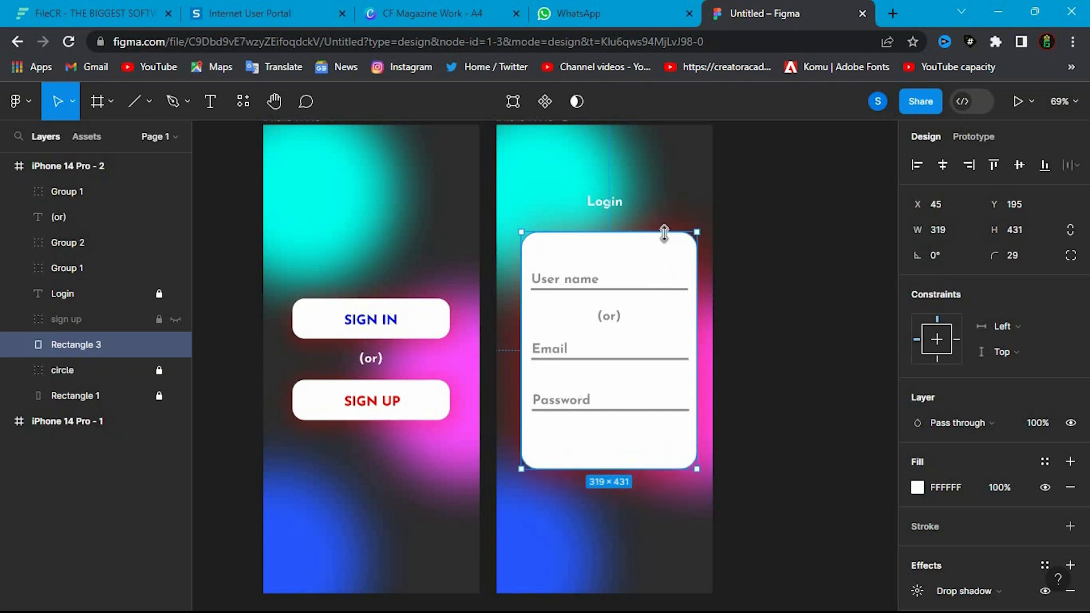
left_click(740, 277)
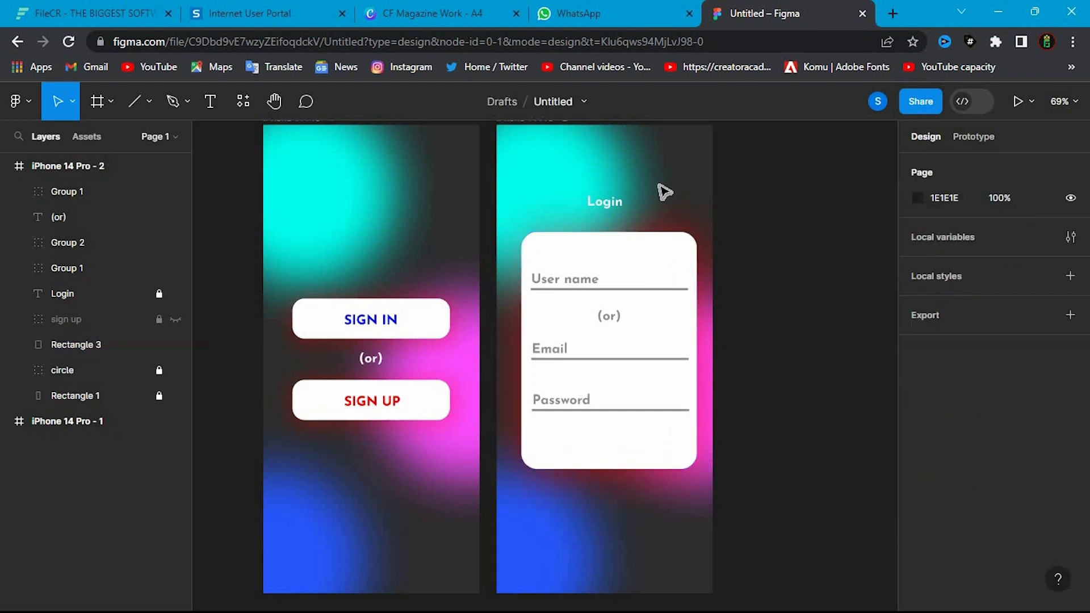
- Unlock the Login title's layer and check each layer that makes up the login form
left_click_drag(650, 213, 590, 451)
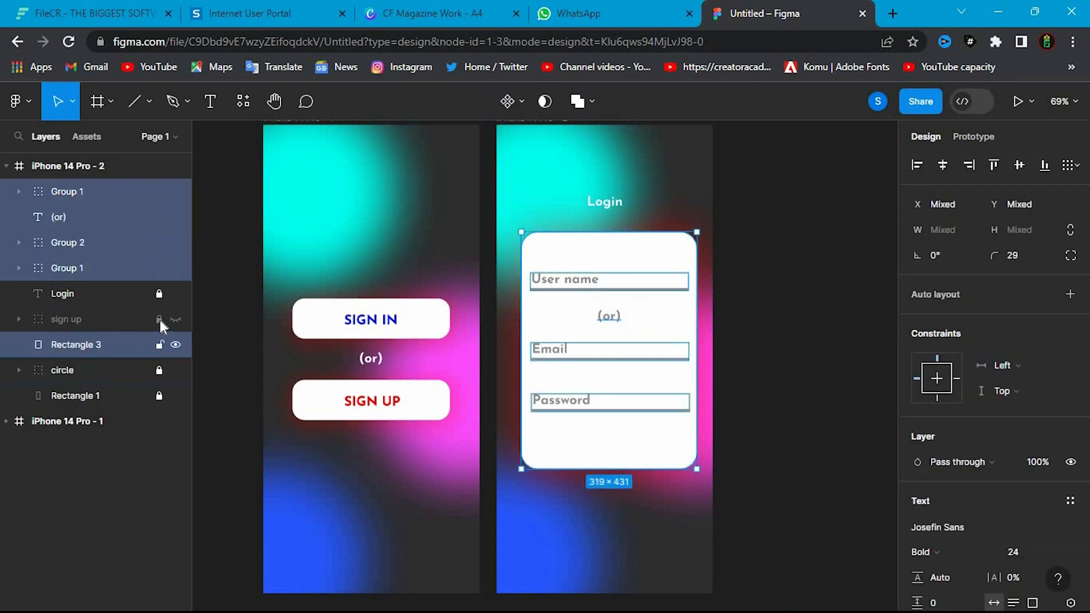
left_click(158, 296)
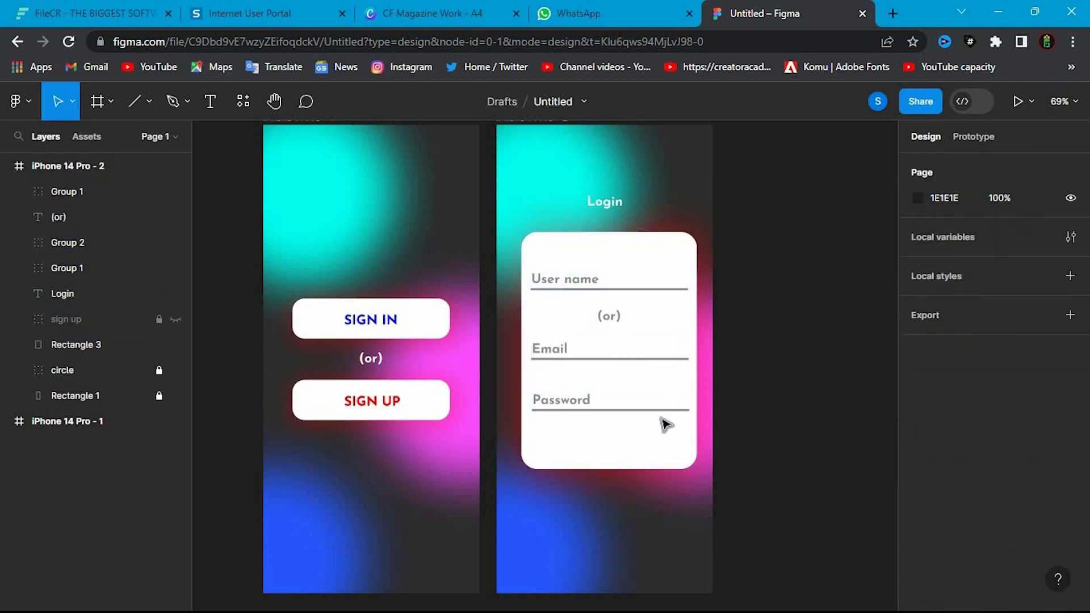
left_click(95, 274)
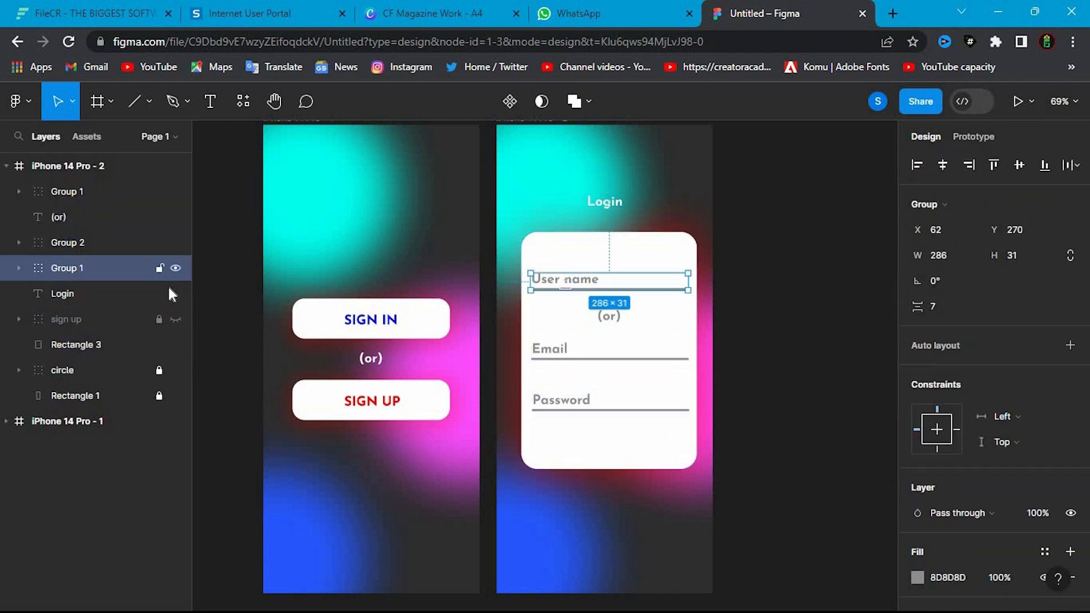
left_click(142, 231)
left_click(142, 208)
left_click(142, 196)
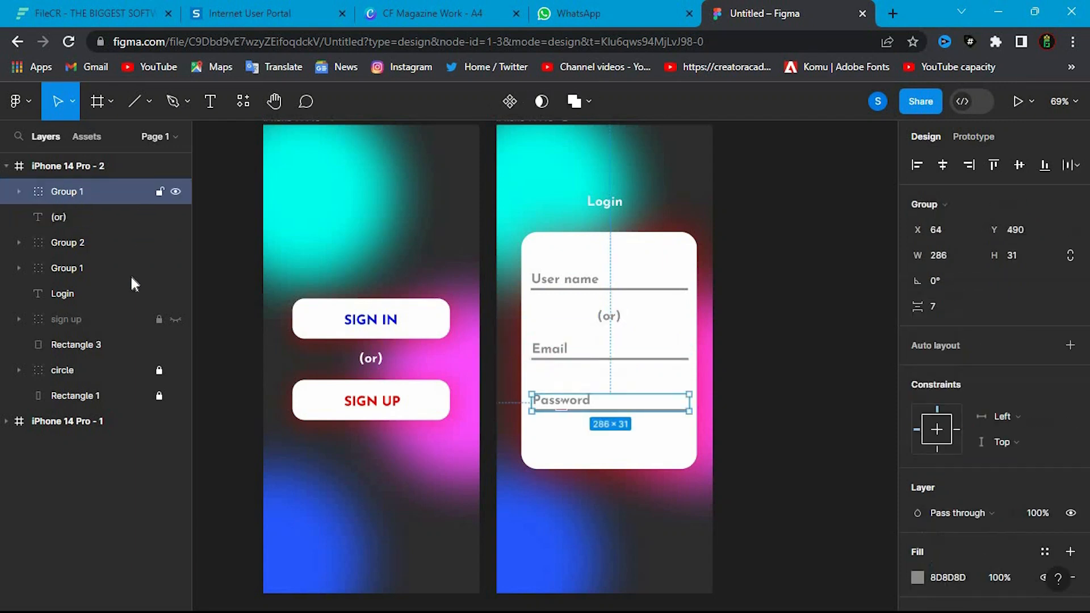
left_click(125, 271)
left_click(119, 295)
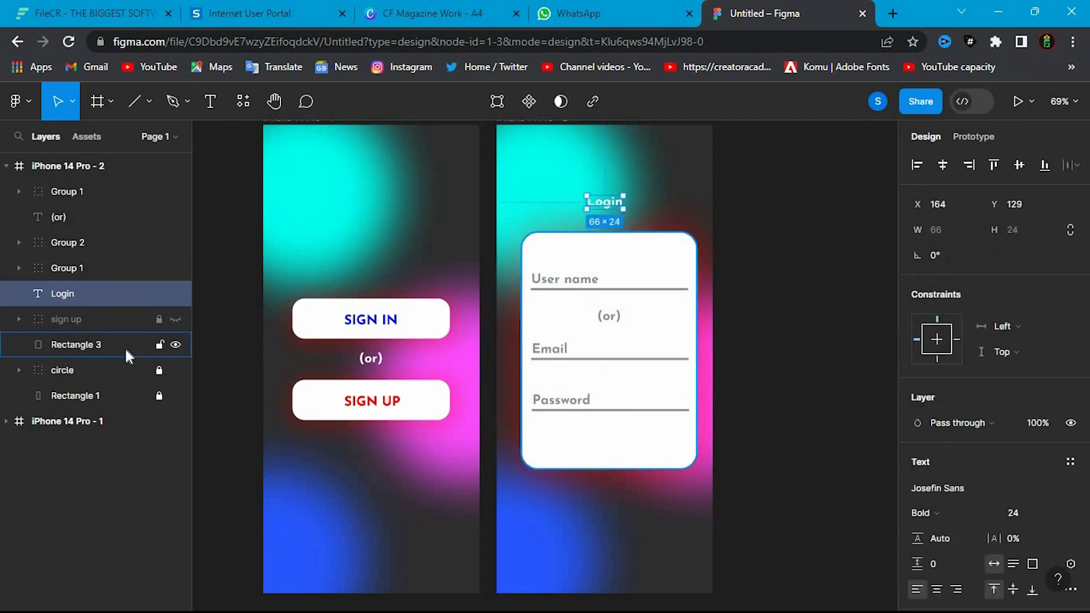
left_click(125, 345)
- Move the Login title, white card and all its fields together slightly lower on the frame, and collapse the frame's layers
left_click_drag(567, 173, 658, 455)
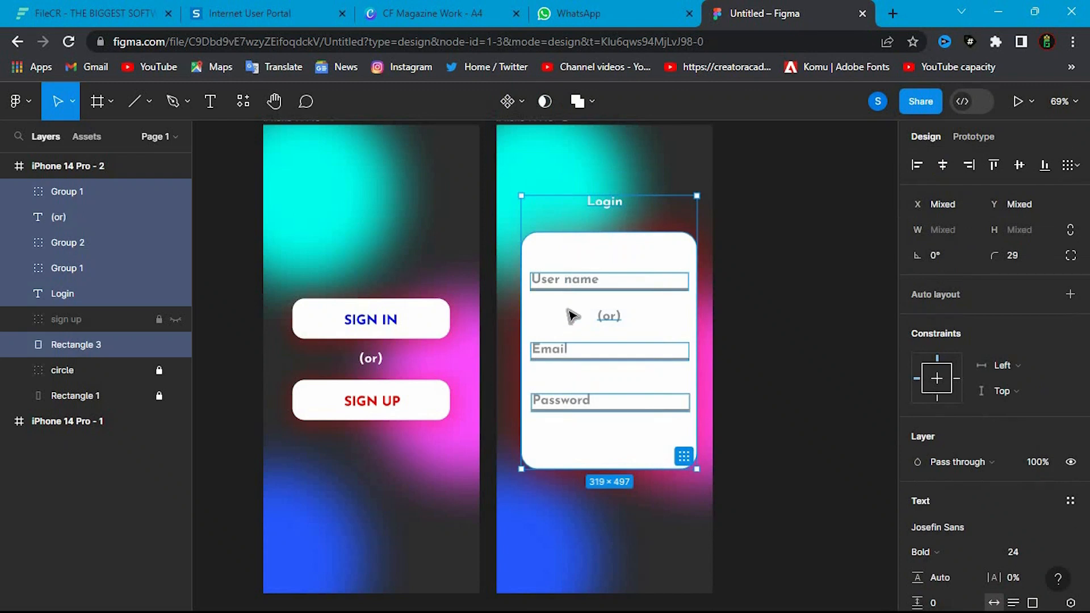
left_click_drag(632, 304, 636, 326)
left_click(827, 292)
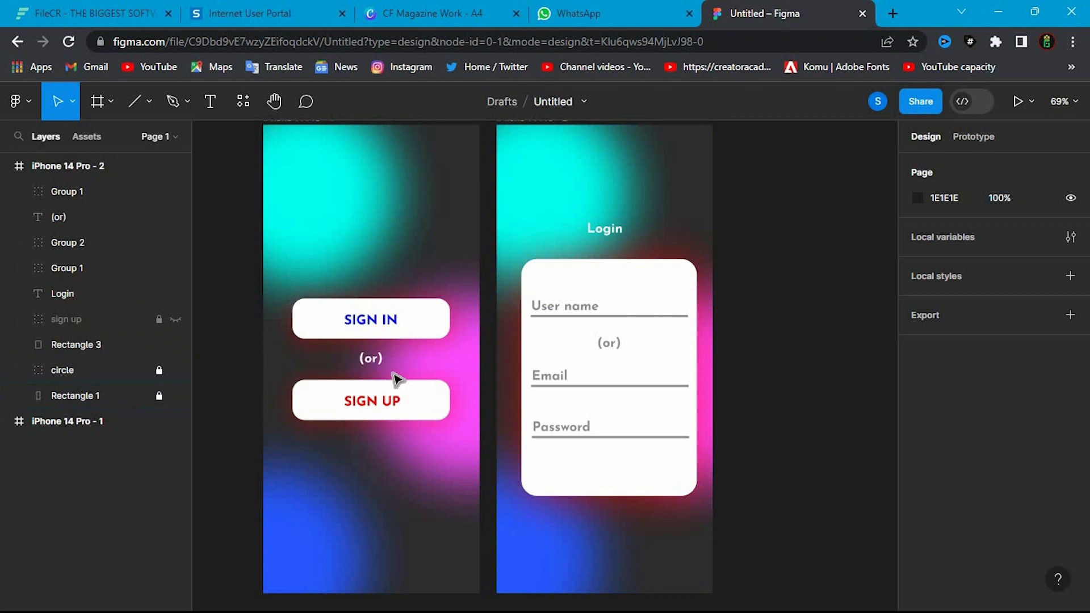
left_click(9, 169)
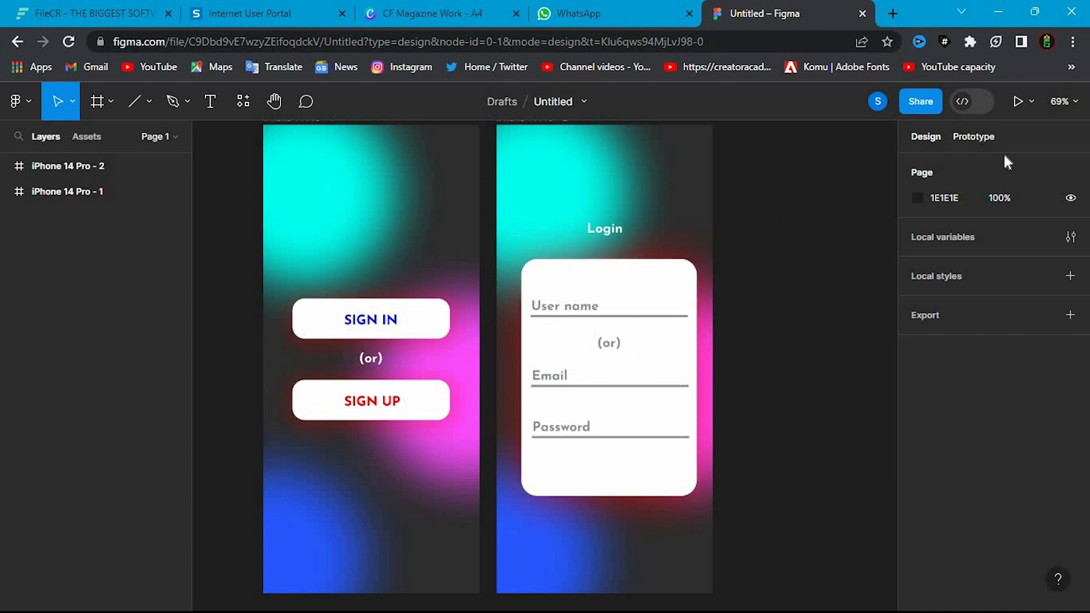
- Add a prototype connection from iPhone 14 Pro - 1 to iPhone 14 Pro - 2 with On tap, Navigate to and Instant
left_click(973, 136)
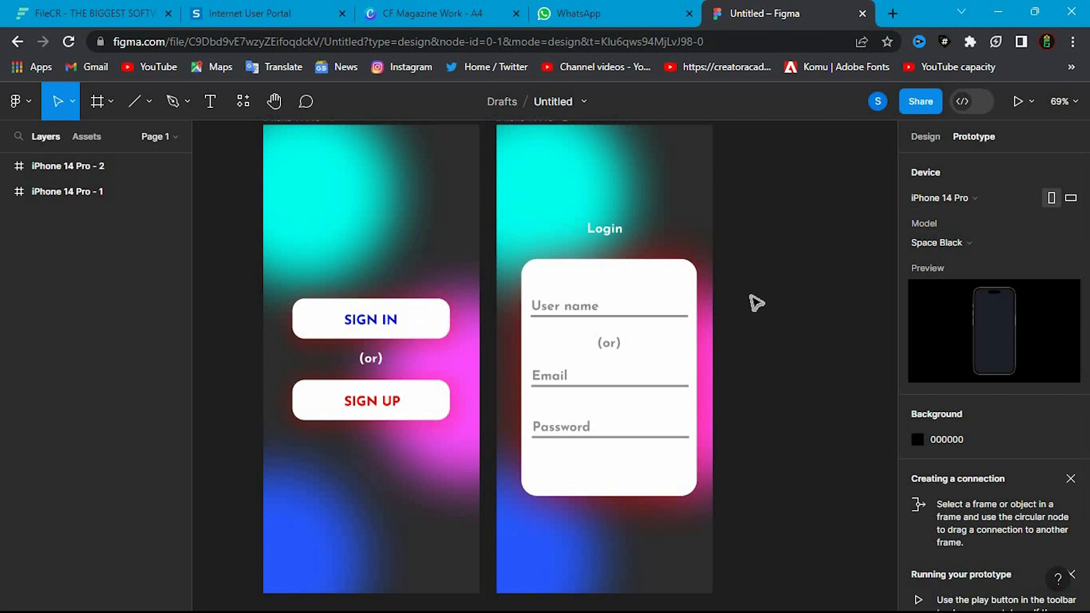
scroll(934, 482, "down", 2)
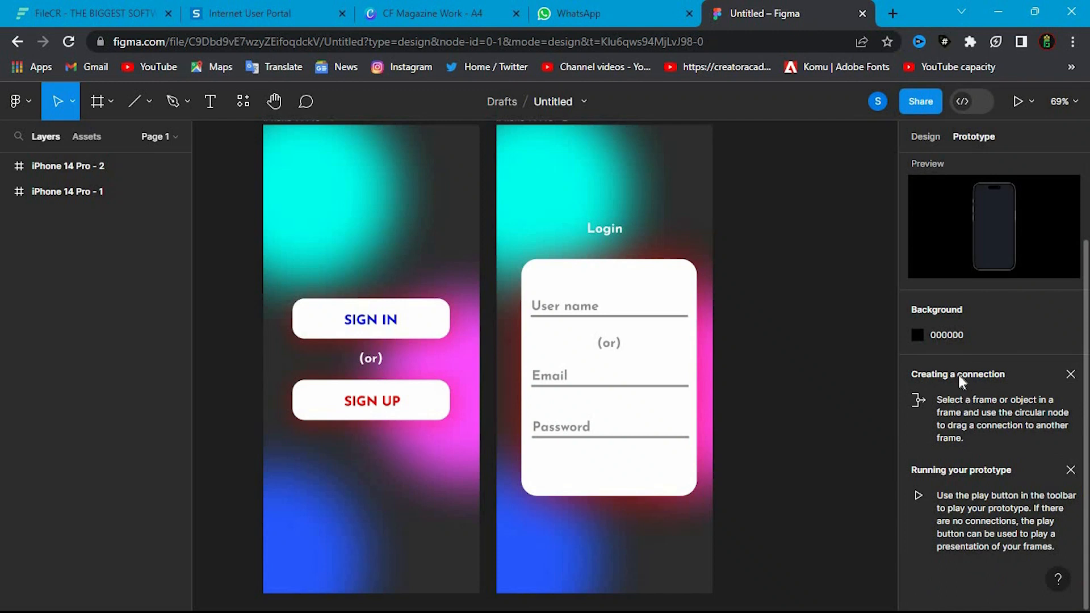
scroll(958, 381, "up", 2)
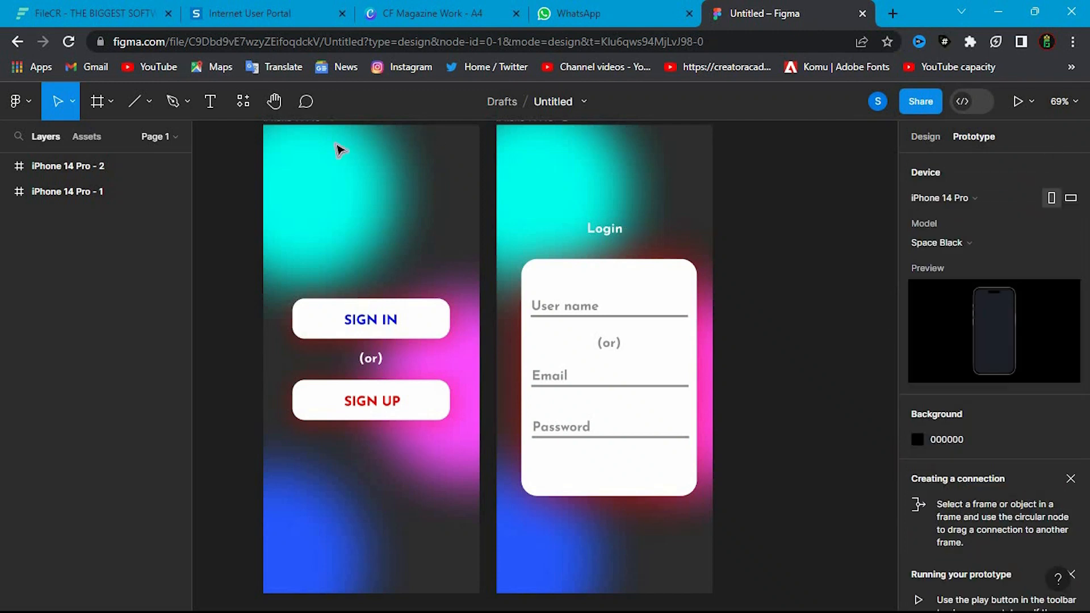
left_click(100, 189)
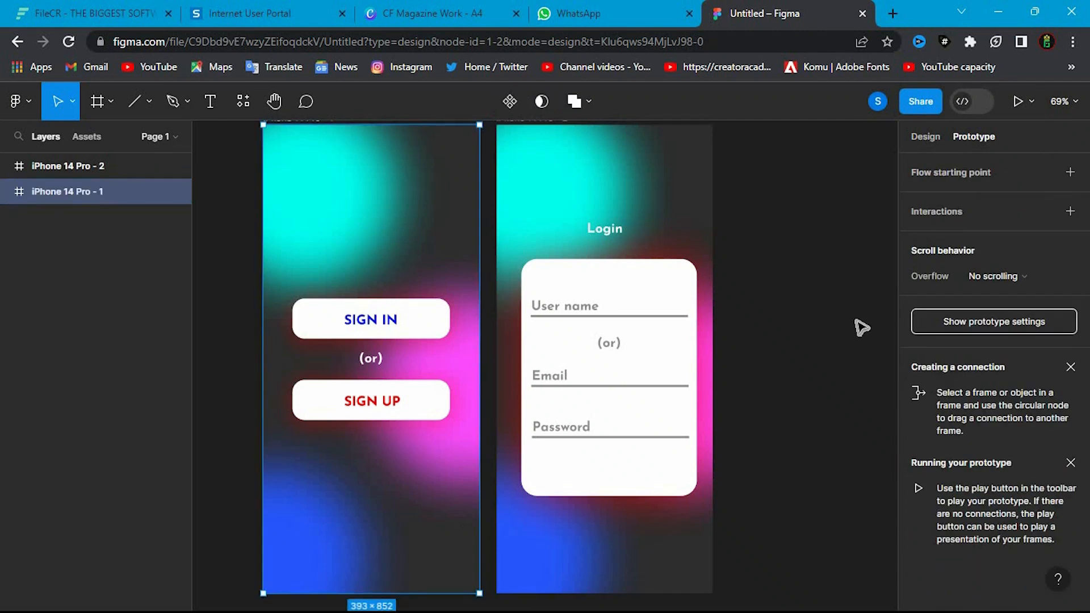
scroll(738, 334, "up", 1)
key("Escape")
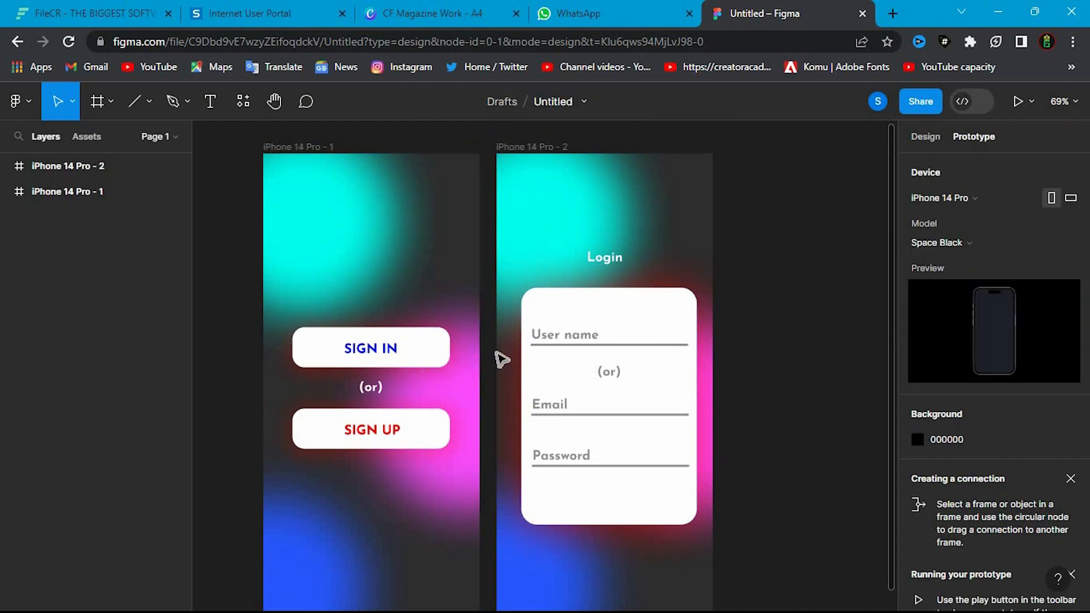
left_click(150, 200)
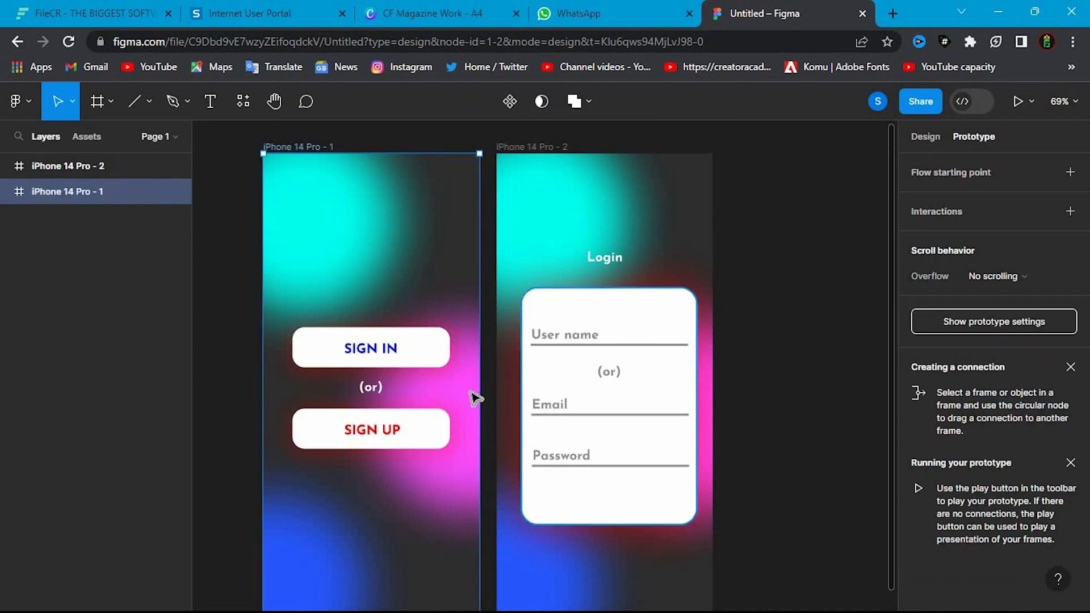
left_click_drag(480, 388, 561, 399)
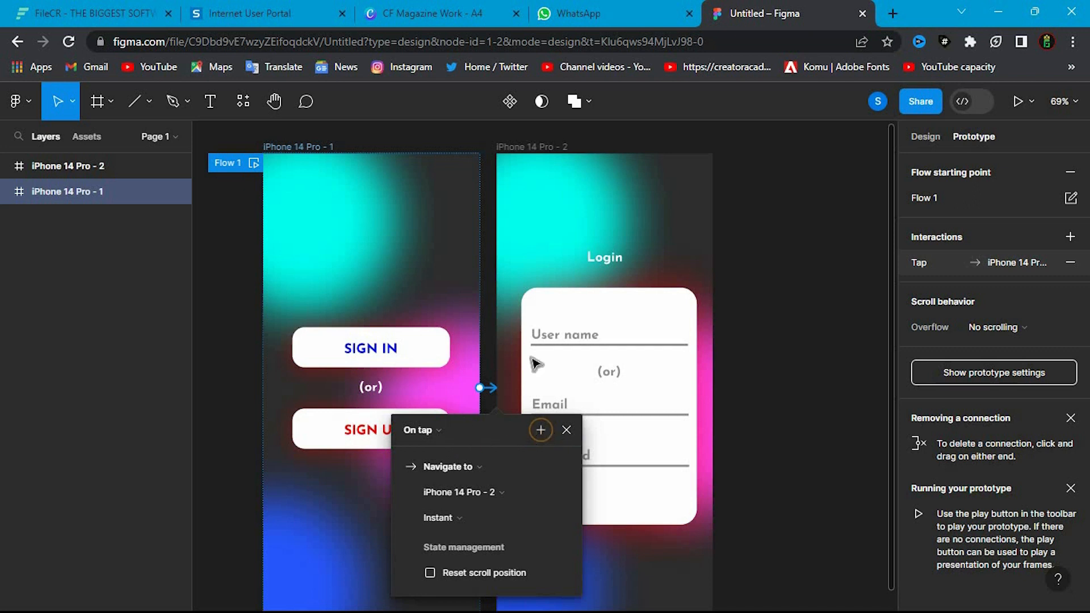
- Try to add a second action to the tap interaction, and leave the interaction settings
left_click(541, 430)
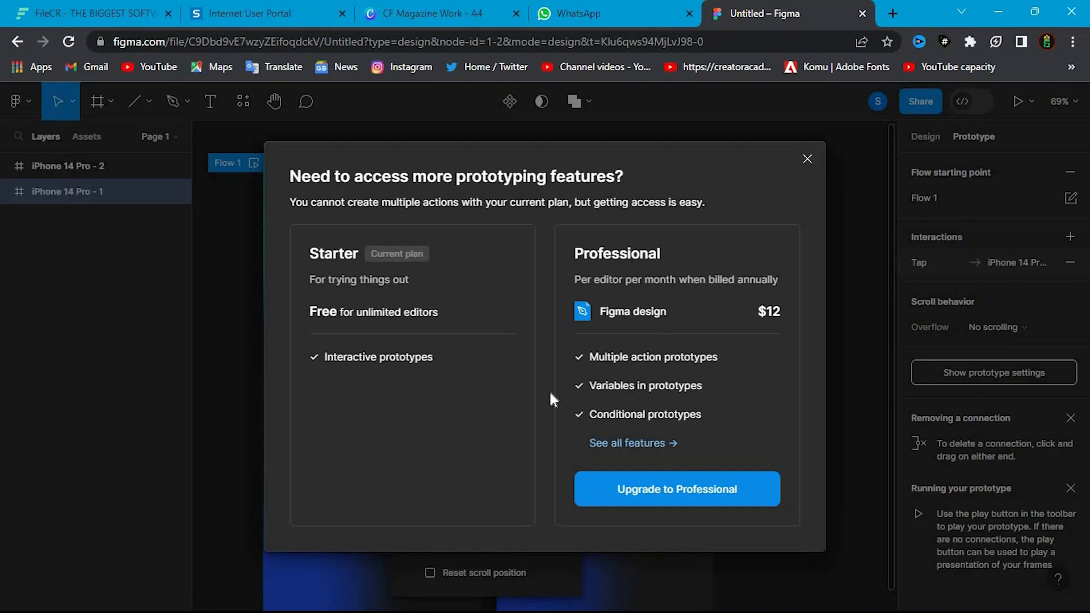
left_click(807, 159)
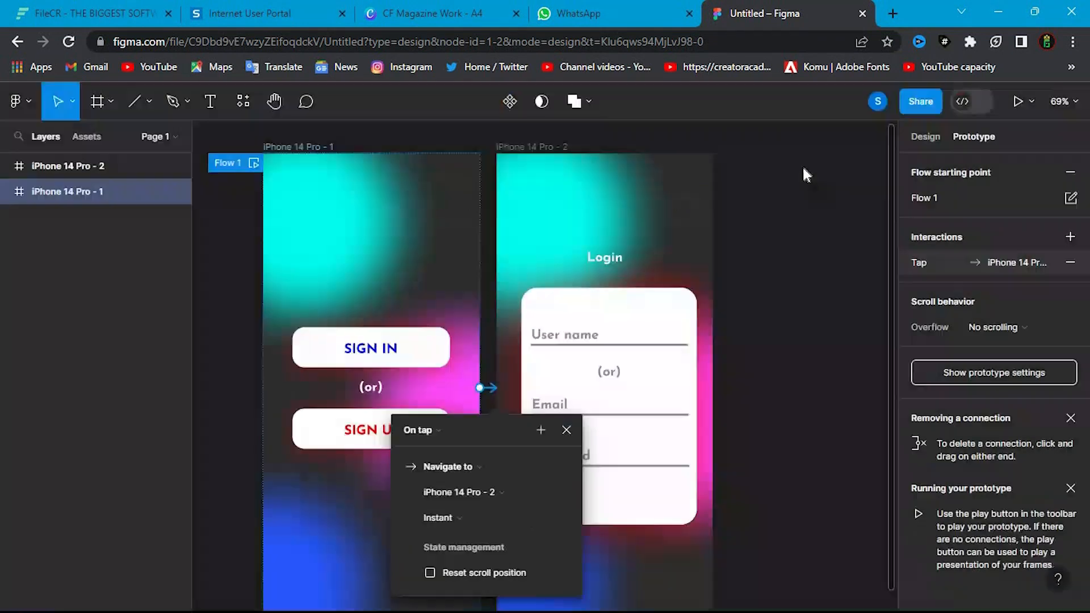
left_click(681, 345)
left_click(753, 351)
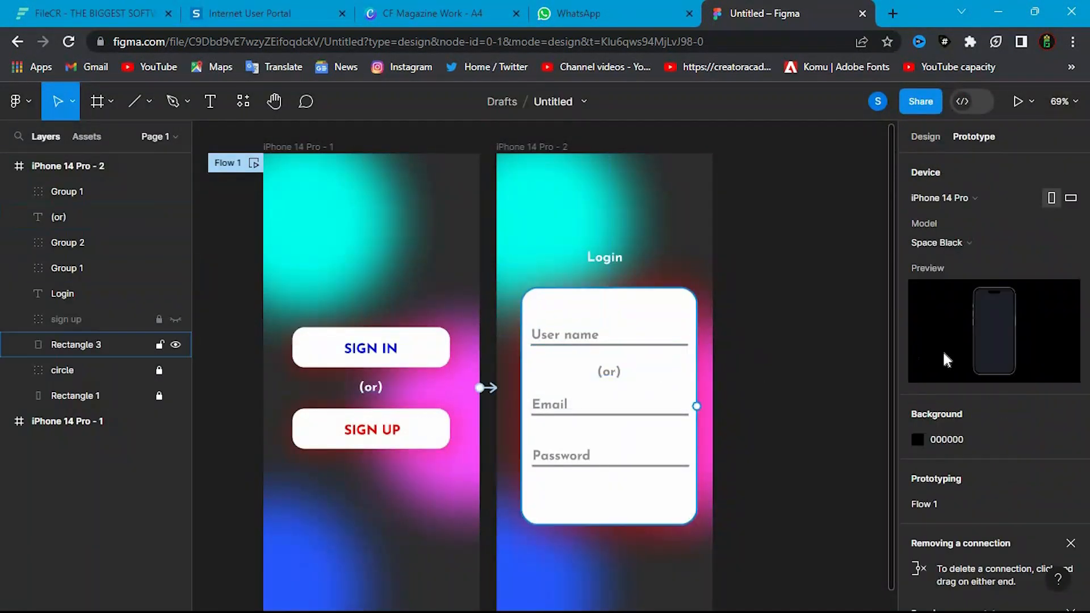
- Play the prototype twice, going from the welcome screen to the Login screen via SIGN IN, and return to the design without the preview
left_click(1017, 100)
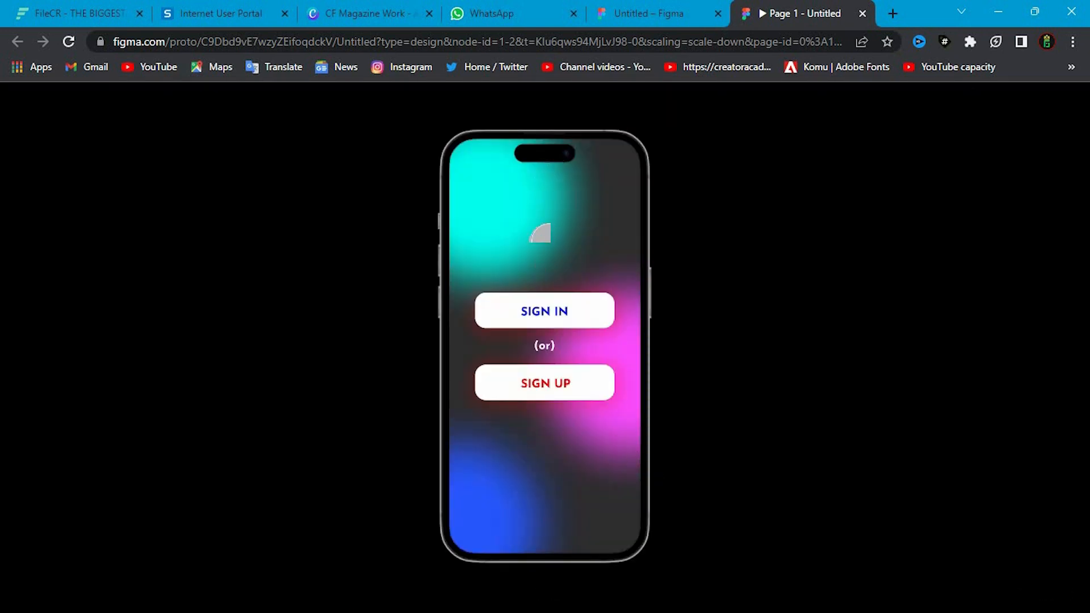
left_click(522, 309)
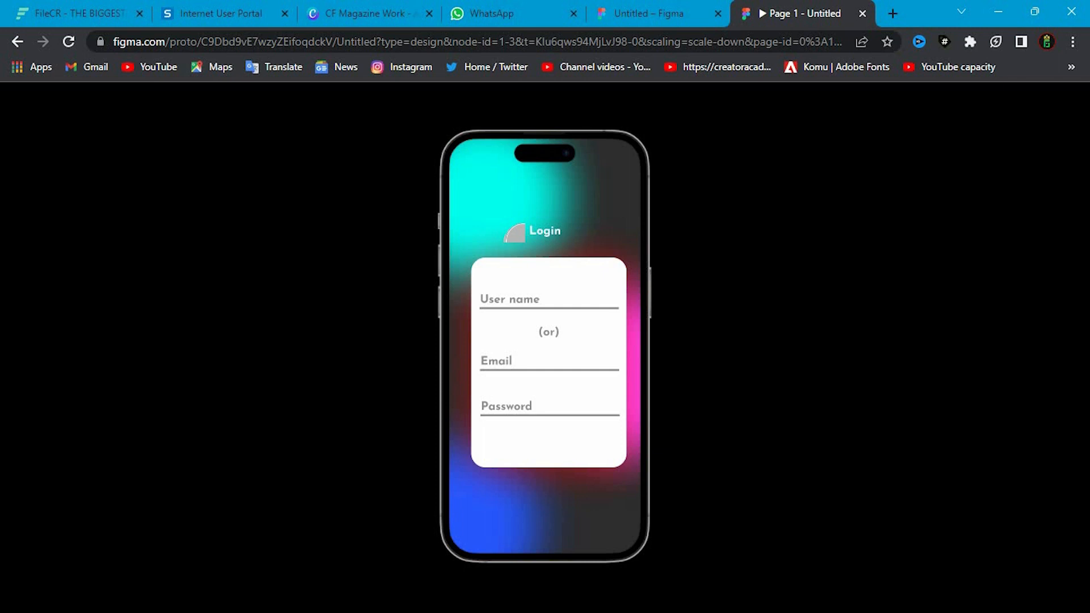
left_click(696, 12)
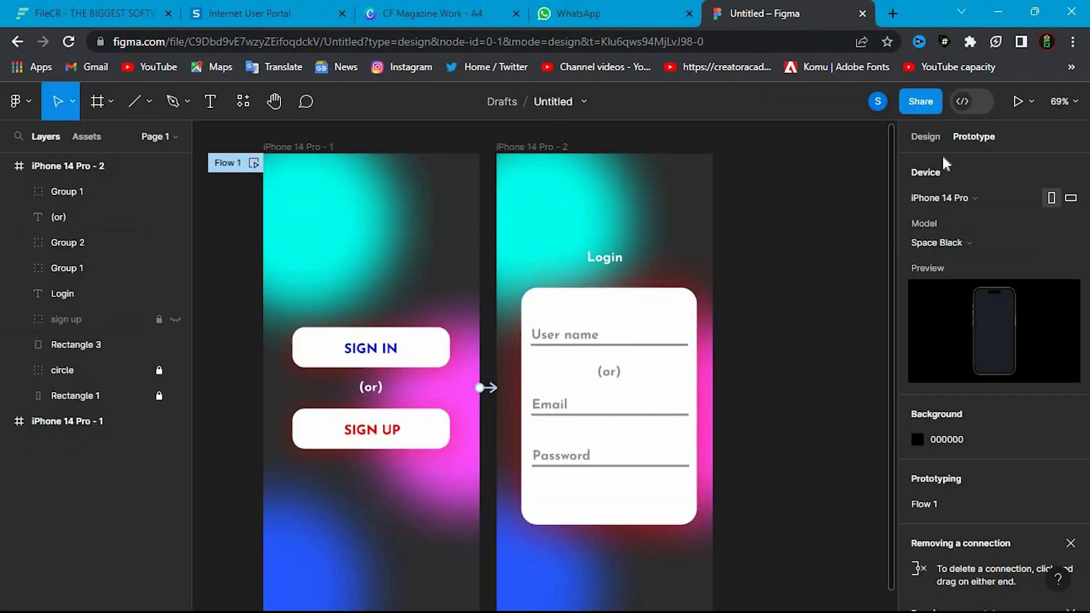
left_click(1014, 102)
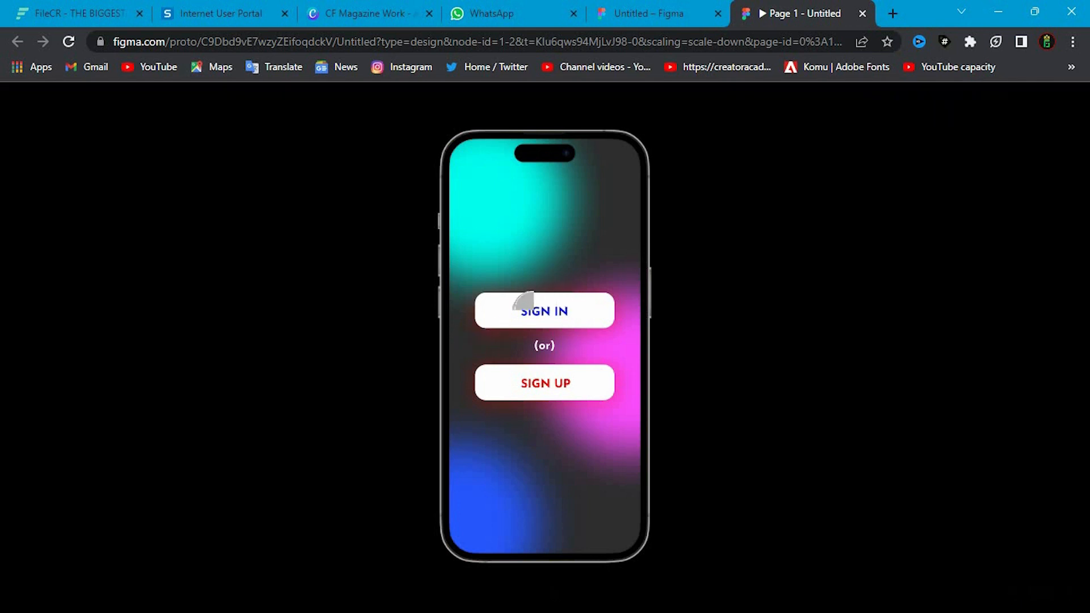
left_click(556, 292)
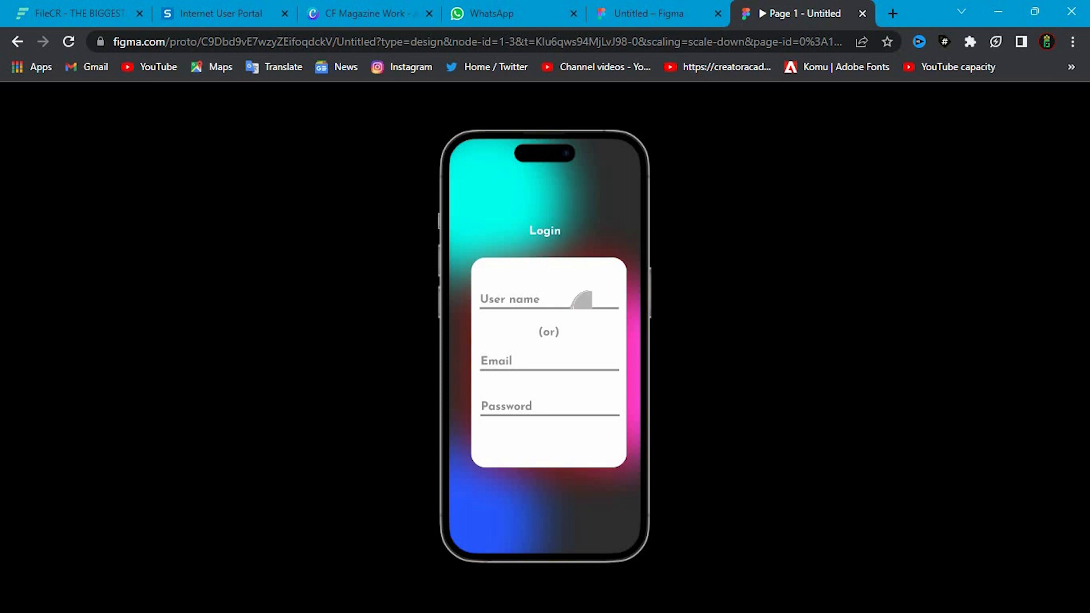
left_click(684, 15)
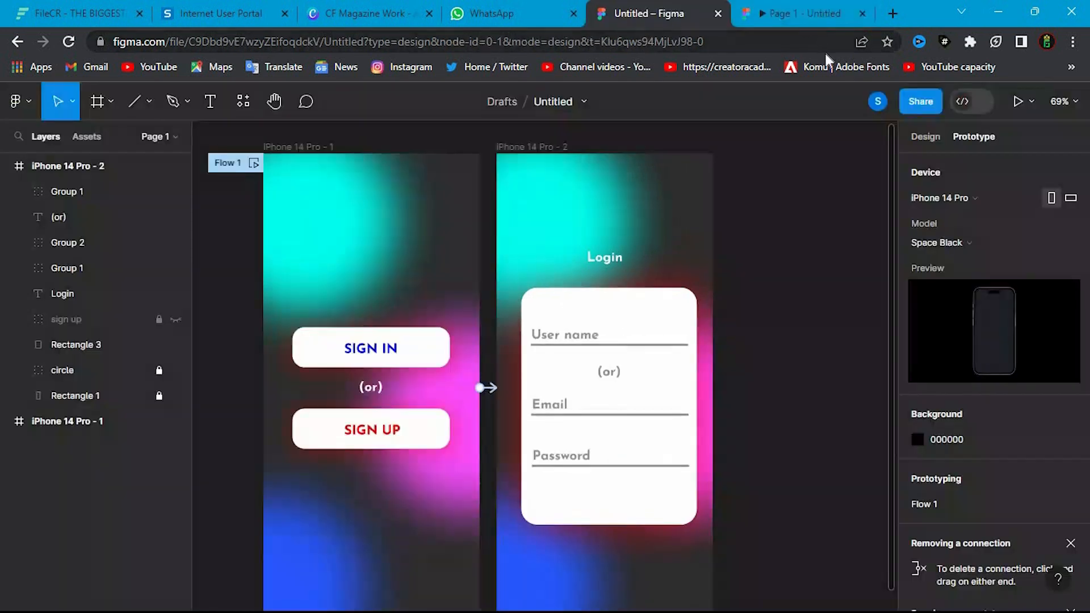
left_click(862, 16)
scroll(774, 324, "down", 1)
scroll(775, 323, "down", 1)
scroll(774, 323, "down", 1)
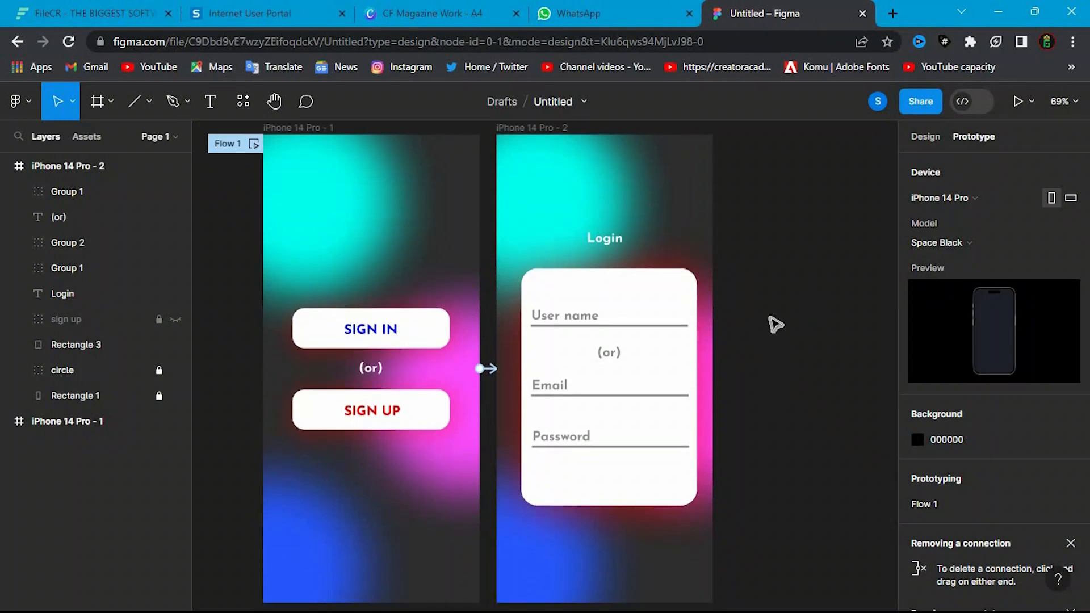